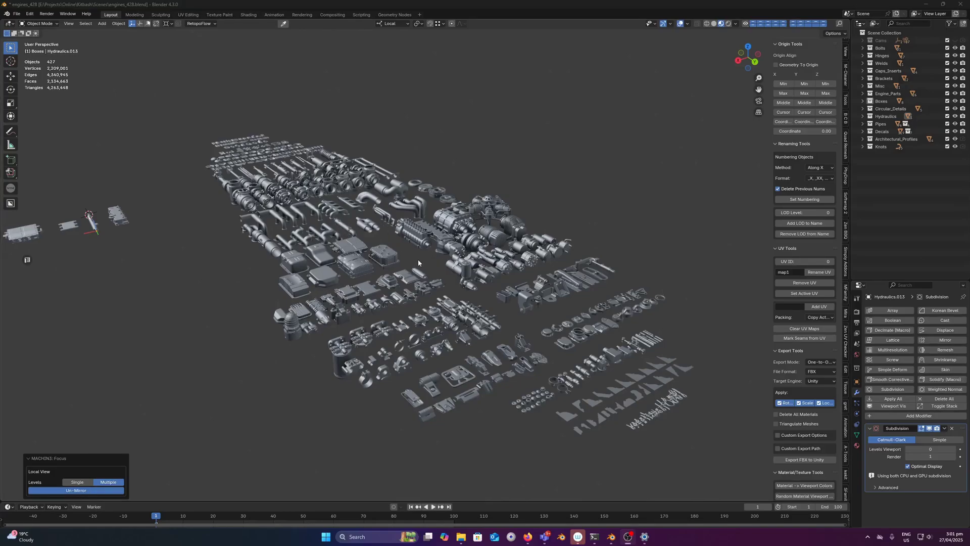
- Select the hydraulic cylinder among the kitbash parts and display its wireframe over the shaded surface
{"action": "middle_click_drag", "start_coordinate": [394, 258], "coordinate": [341, 261]}
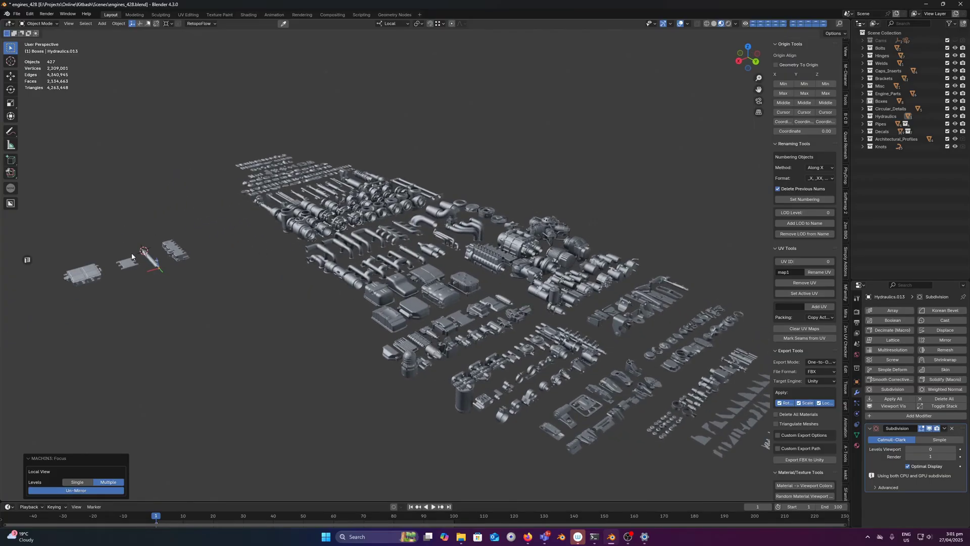
{"action": "scroll", "coordinate": [367, 284], "scroll_direction": "up", "scroll_amount": 9}
{"action": "middle_click_drag", "start_coordinate": [149, 260], "coordinate": [477, 279], "text": "shift"}
{"action": "scroll", "coordinate": [404, 277], "scroll_direction": "up", "scroll_amount": 2}
{"action": "scroll", "coordinate": [478, 277], "scroll_direction": "up", "scroll_amount": 4}
{"action": "middle_click_drag", "start_coordinate": [538, 255], "coordinate": [432, 259]}
{"action": "left_click", "coordinate": [598, 286]}
{"action": "scroll", "coordinate": [433, 258], "scroll_direction": "up", "scroll_amount": 3}
{"action": "key", "text": "shift+z"}
{"action": "scroll", "coordinate": [520, 260], "scroll_direction": "up", "scroll_amount": 8}
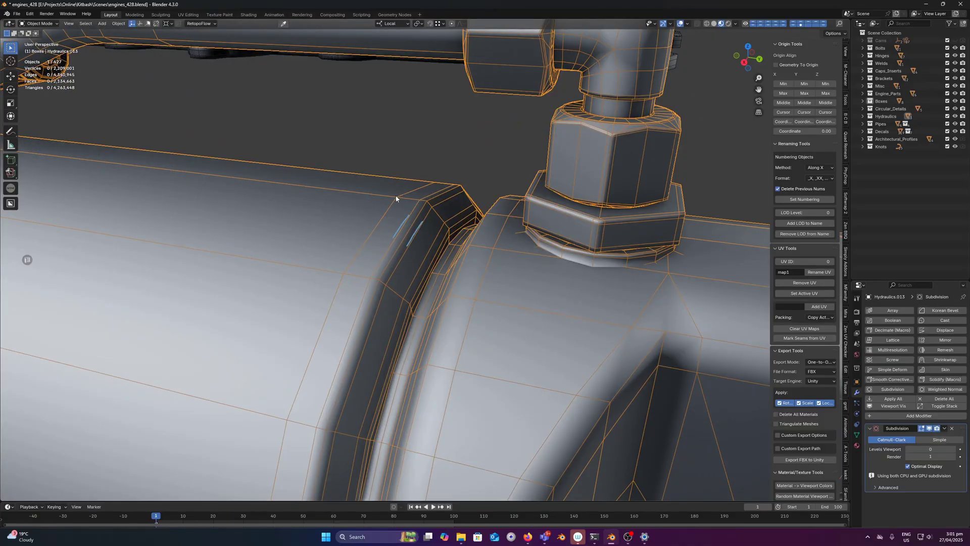
- Examine the supporting edge loops at both ends of the cylinder barrel, marking them with temporary freehand strokes
{"action": "mouse_move", "coordinate": [405, 195]}
{"action": "left_mouse_down"}
{"action": "mouse_move", "coordinate": [358, 250]}
{"action": "mouse_move", "coordinate": [399, 189]}
{"action": "mouse_move", "coordinate": [394, 198]}
{"action": "left_mouse_up"}
{"action": "left_click_drag", "start_coordinate": [449, 183], "coordinate": [331, 164]}
{"action": "right_click_drag", "start_coordinate": [331, 164], "coordinate": [368, 277]}
{"action": "scroll", "coordinate": [354, 252], "scroll_direction": "down", "scroll_amount": 10}
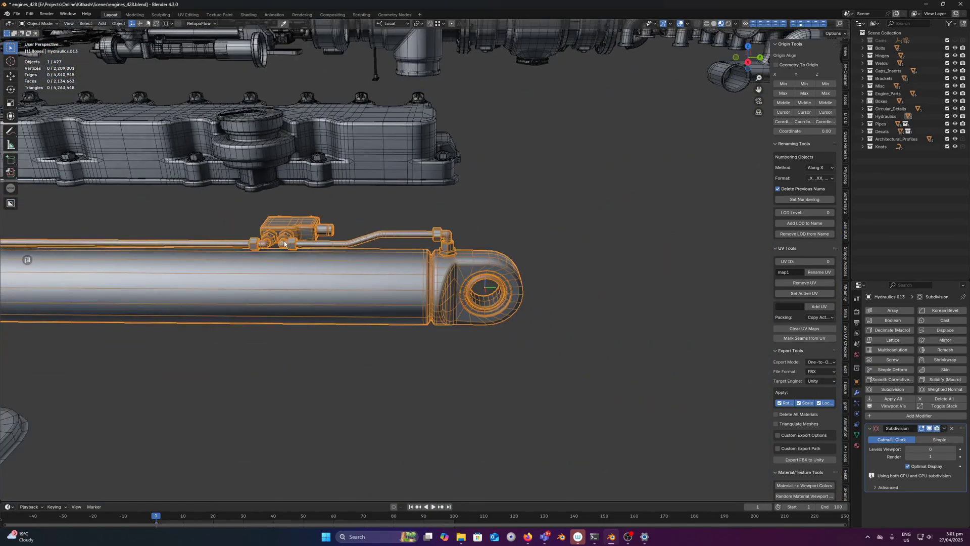
{"action": "scroll", "coordinate": [353, 253], "scroll_direction": "up", "scroll_amount": 10}
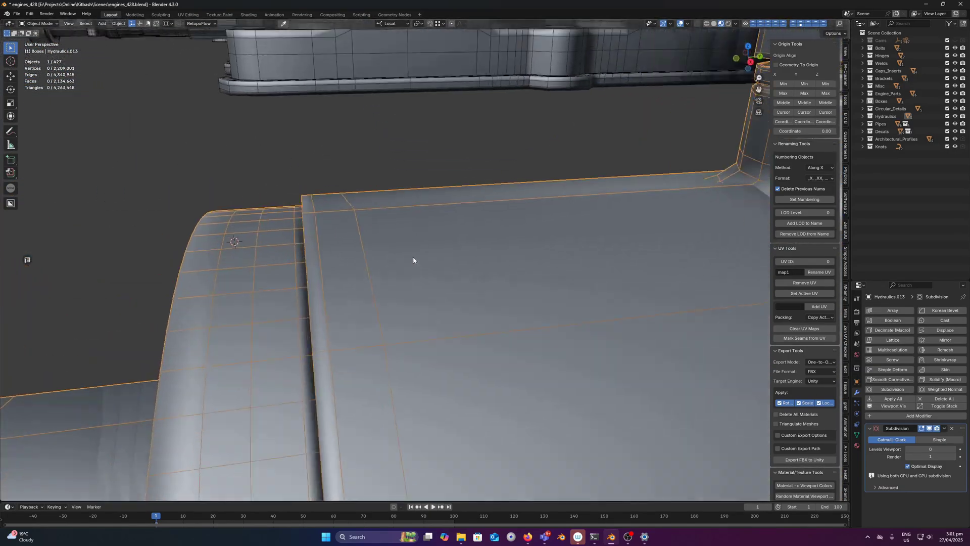
{"action": "middle_click_drag", "start_coordinate": [413, 260], "coordinate": [272, 252]}
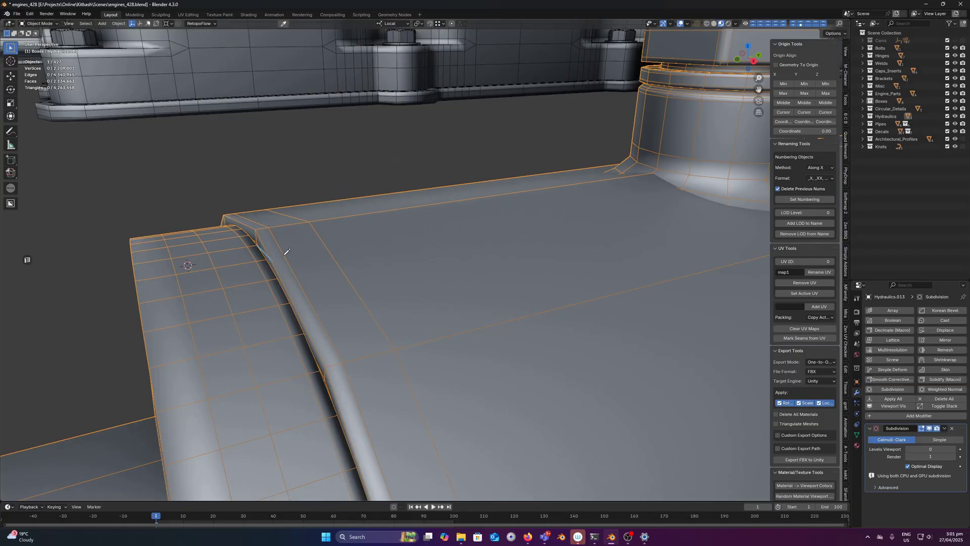
{"action": "left_click_drag", "start_coordinate": [265, 230], "coordinate": [285, 257]}
{"action": "left_click_drag", "start_coordinate": [276, 212], "coordinate": [312, 229]}
{"action": "right_click_drag", "start_coordinate": [339, 265], "coordinate": [191, 196]}
{"action": "scroll", "coordinate": [392, 249], "scroll_direction": "down", "scroll_amount": 8}
{"action": "mouse_move", "coordinate": [433, 262]}
{"action": "middle_mouse_down"}
{"action": "mouse_move", "coordinate": [503, 274]}
{"action": "mouse_move", "coordinate": [357, 261]}
{"action": "mouse_move", "coordinate": [450, 298]}
{"action": "middle_mouse_up"}
{"action": "scroll", "coordinate": [504, 274], "scroll_direction": "down", "scroll_amount": 5}
{"action": "scroll", "coordinate": [356, 261], "scroll_direction": "down", "scroll_amount": 3}
- Try a Loop Cut with about 15 evenly spaced cuts along the cylinder barrel in Edit Mode
{"action": "middle_click_drag", "start_coordinate": [546, 292], "coordinate": [372, 270]}
{"action": "key", "text": "Tab"}
{"action": "key", "text": "ctrl+r"}
{"action": "scroll", "coordinate": [286, 272], "scroll_direction": "up", "scroll_amount": 14}
{"action": "scroll", "coordinate": [286, 271], "scroll_direction": "up", "scroll_amount": 12}
{"action": "scroll", "coordinate": [286, 271], "scroll_direction": "down", "scroll_amount": 20}
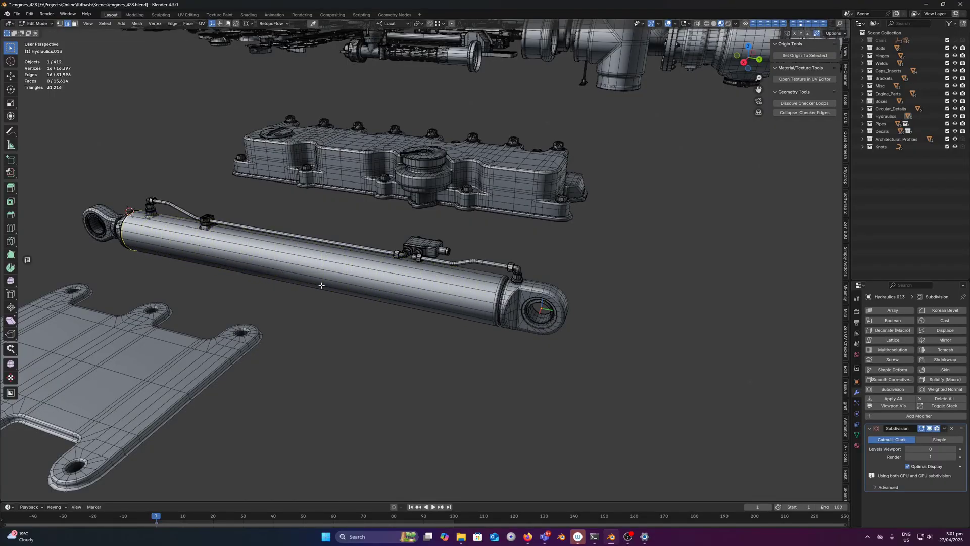
{"action": "scroll", "coordinate": [305, 271], "scroll_direction": "up", "scroll_amount": 2}
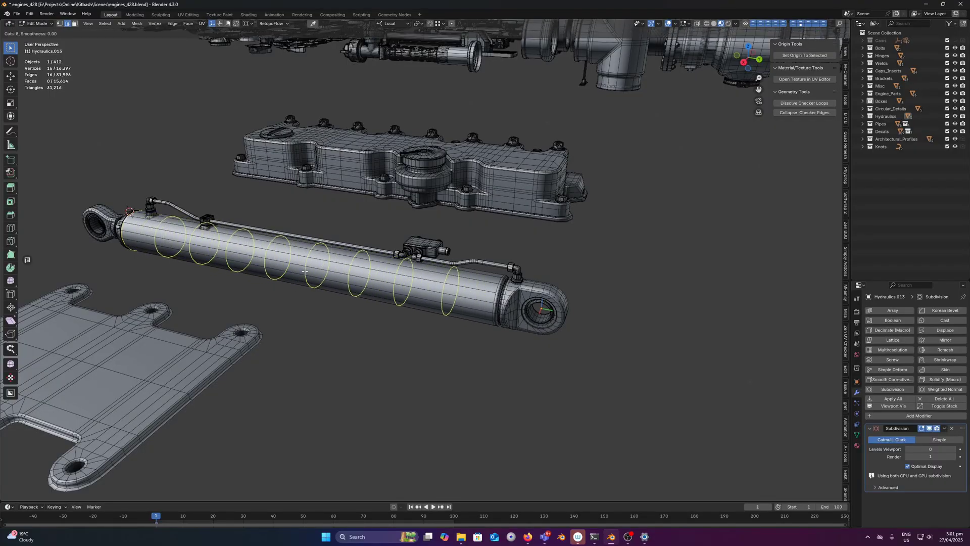
{"action": "scroll", "coordinate": [304, 271], "scroll_direction": "up", "scroll_amount": 7}
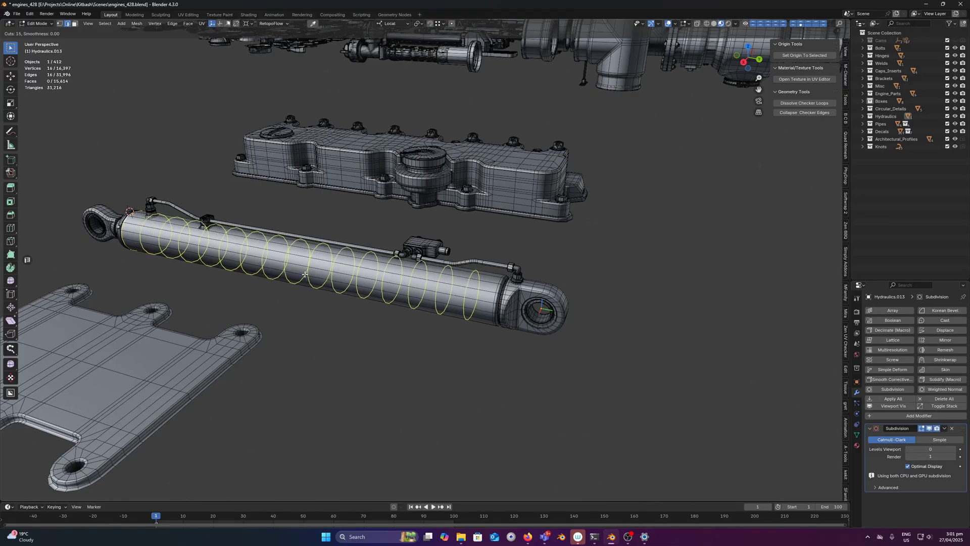
{"action": "scroll", "coordinate": [305, 274], "scroll_direction": "down", "scroll_amount": 2}
{"action": "right_click", "coordinate": [305, 274]}
- Examine the cylinder barrel's topology and the edge loops at its two ends from the side
{"action": "middle_click_drag", "start_coordinate": [353, 282], "coordinate": [436, 284]}
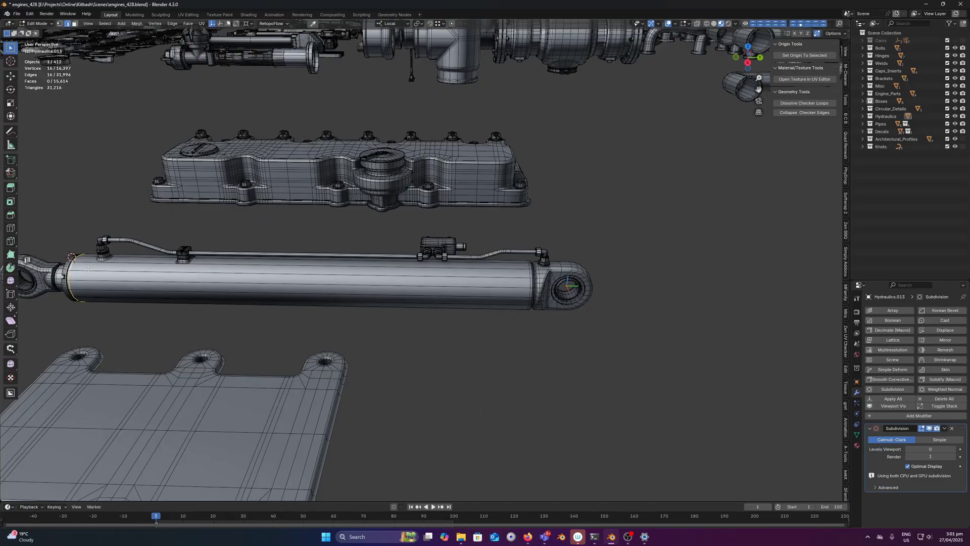
{"action": "middle_click_drag", "start_coordinate": [78, 271], "coordinate": [221, 278], "text": "shift"}
{"action": "middle_click_drag", "start_coordinate": [553, 298], "coordinate": [370, 271], "text": "shift"}
{"action": "scroll", "coordinate": [370, 271], "scroll_direction": "up", "scroll_amount": 3}
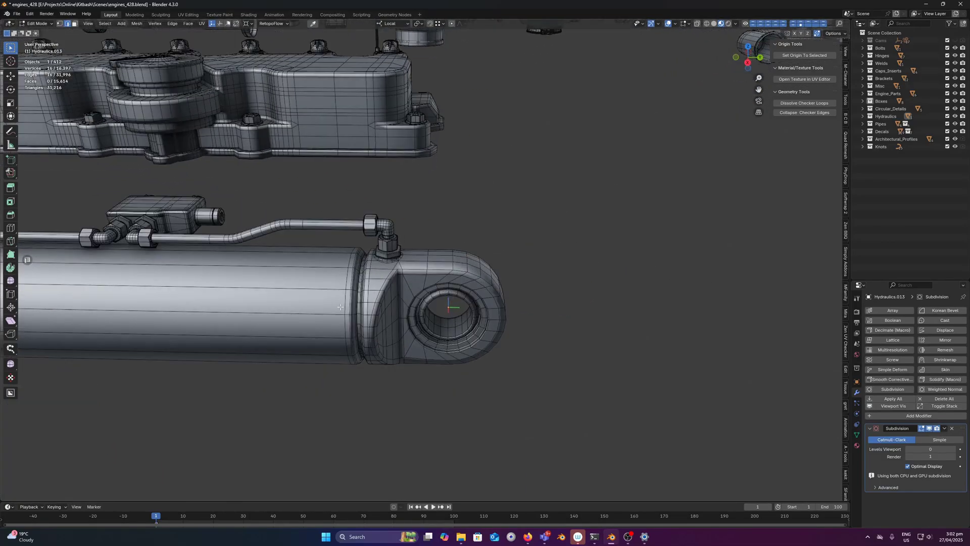
{"action": "scroll", "coordinate": [340, 306], "scroll_direction": "down", "scroll_amount": 5}
{"action": "middle_click_drag", "start_coordinate": [341, 306], "coordinate": [496, 303]}
{"action": "middle_click_drag", "start_coordinate": [412, 306], "coordinate": [380, 307]}
{"action": "scroll", "coordinate": [390, 305], "scroll_direction": "up", "scroll_amount": 6}
{"action": "scroll", "coordinate": [390, 305], "scroll_direction": "down", "scroll_amount": 5}
{"action": "middle_click_drag", "start_coordinate": [268, 294], "coordinate": [419, 253], "text": "shift"}
{"action": "scroll", "coordinate": [358, 310], "scroll_direction": "down", "scroll_amount": 2}
- Isolate the cylinder in local view from the right orthographic side and set its viewport subdivision to level 2
{"action": "middle_click_drag", "start_coordinate": [473, 283], "coordinate": [424, 285], "text": "alt"}
{"action": "key", "text": "Tab"}
{"action": "scroll", "coordinate": [425, 267], "scroll_direction": "up", "scroll_amount": 4}
{"action": "key", "text": "ctrl+f"}
{"action": "scroll", "coordinate": [425, 281], "scroll_direction": "up", "scroll_amount": 4}
{"action": "scroll", "coordinate": [427, 276], "scroll_direction": "down", "scroll_amount": 2}
{"action": "key", "text": "ctrl+2"}
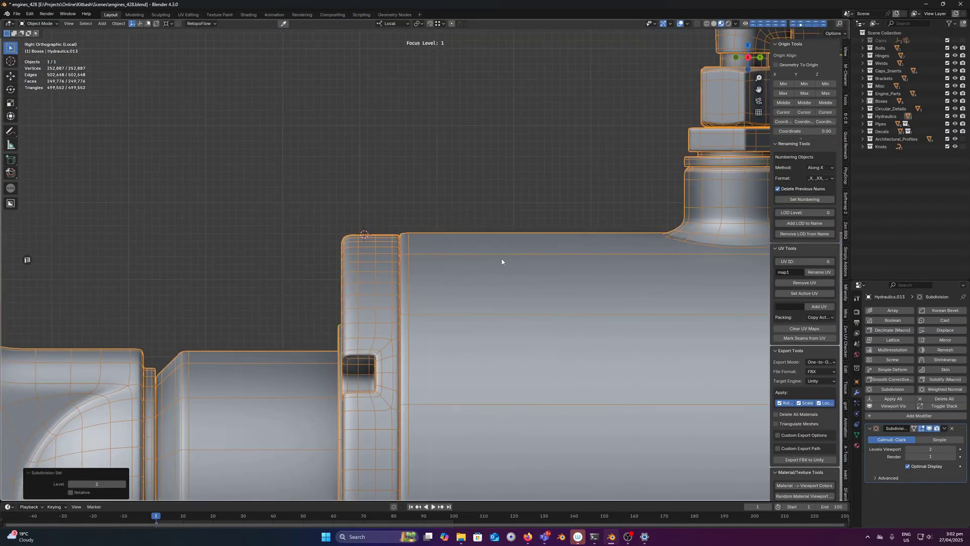
{"action": "key", "text": "ctrl+1"}
{"action": "scroll", "coordinate": [485, 261], "scroll_direction": "up", "scroll_amount": 2}
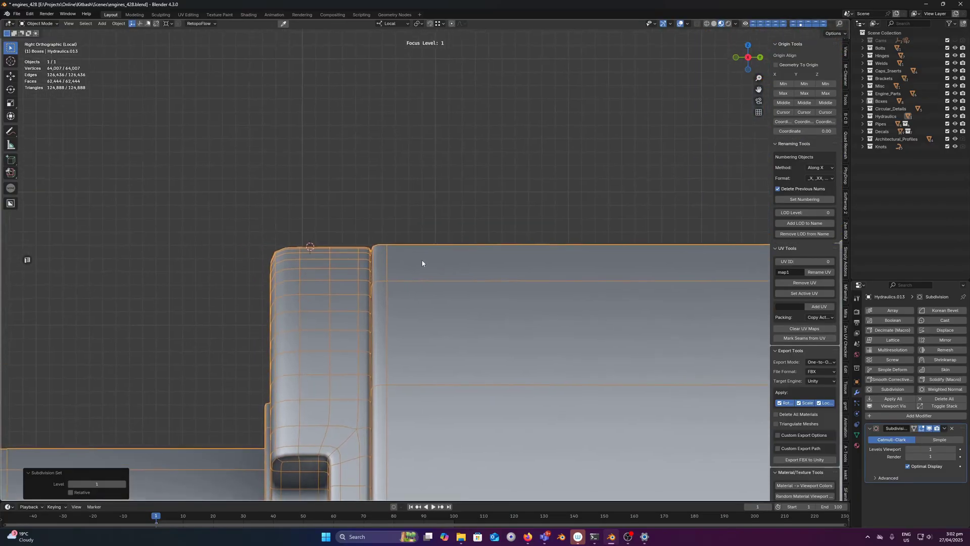
{"action": "scroll", "coordinate": [428, 259], "scroll_direction": "up", "scroll_amount": 2}
{"action": "key", "text": "ctrl+2"}
{"action": "scroll", "coordinate": [429, 258], "scroll_direction": "down", "scroll_amount": 2}
- In Edit Mode, clear the selection and examine the long barrel span between its two end support loops
{"action": "key", "text": "Tab"}
{"action": "key", "text": "ctrl+r"}
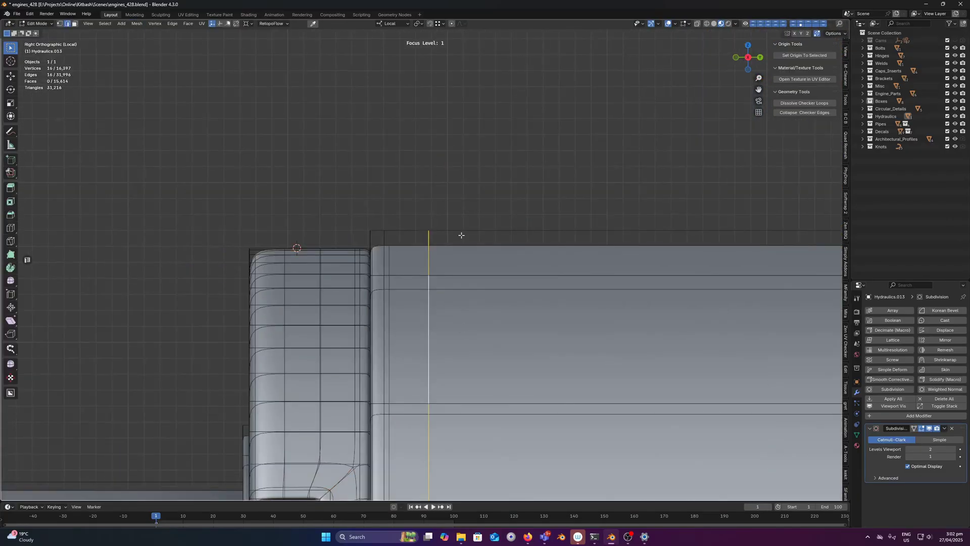
{"action": "key", "text": "a"}
{"action": "key", "text": "alt+a"}
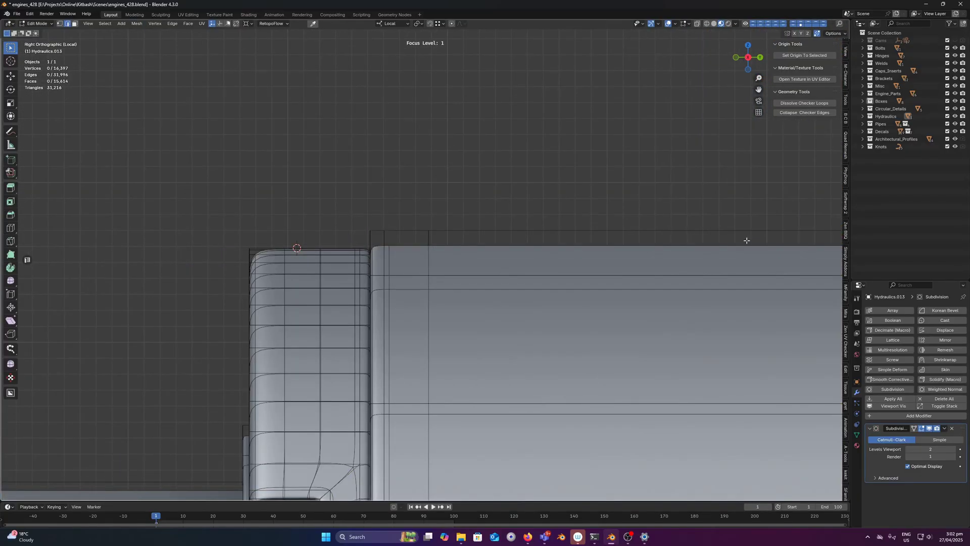
{"action": "middle_click_drag", "start_coordinate": [453, 250], "coordinate": [424, 236], "text": "shift"}
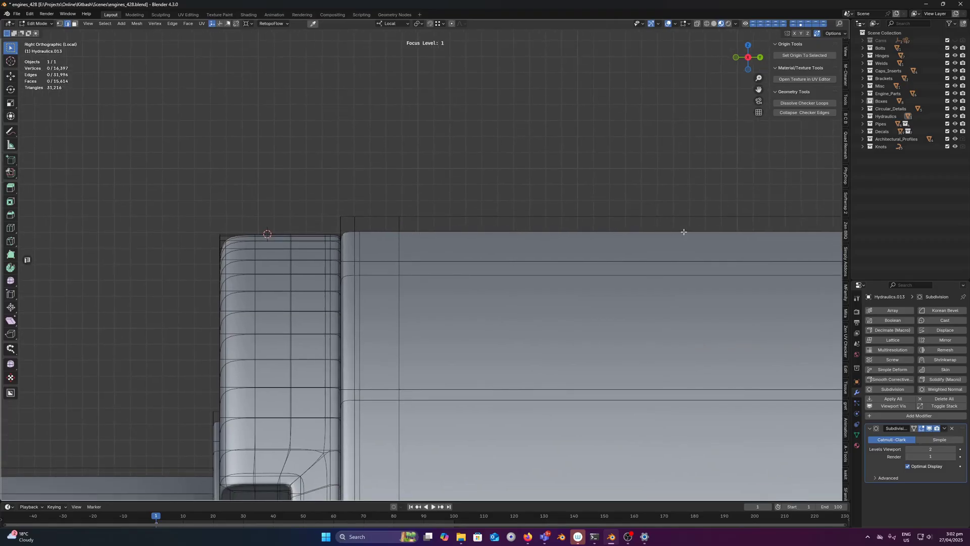
{"action": "scroll", "coordinate": [685, 231], "scroll_direction": "down", "scroll_amount": 3}
{"action": "middle_click_drag", "start_coordinate": [712, 238], "coordinate": [274, 226], "text": "shift"}
{"action": "scroll", "coordinate": [444, 267], "scroll_direction": "down", "scroll_amount": 9}
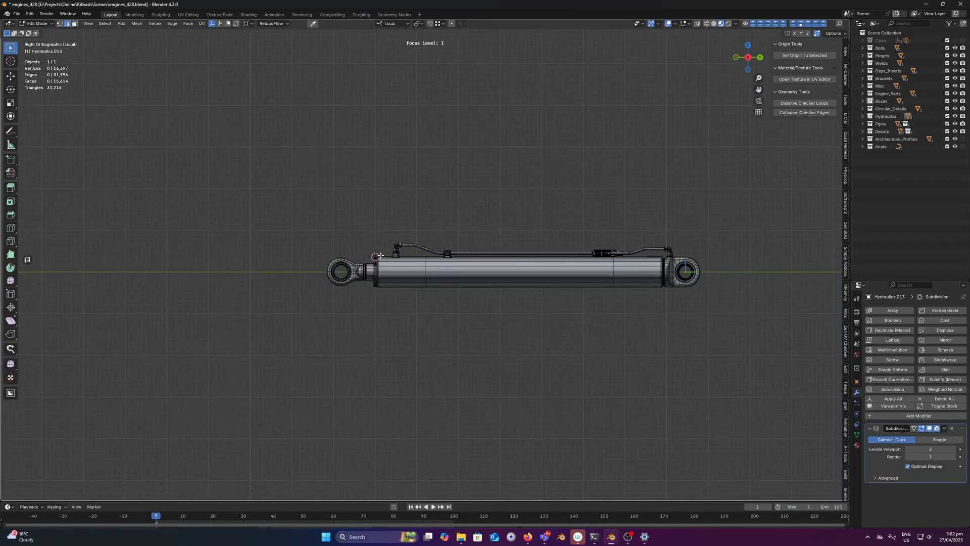
{"action": "left_click_drag", "start_coordinate": [409, 253], "coordinate": [665, 252]}
{"action": "scroll", "coordinate": [494, 239], "scroll_direction": "up", "scroll_amount": 8}
- Return to Object Mode, set the viewport subdivision to level 0 and mark the support loops beside the rod-end collar
{"action": "key", "text": "Tab"}
{"action": "key", "text": "ctrl+0"}
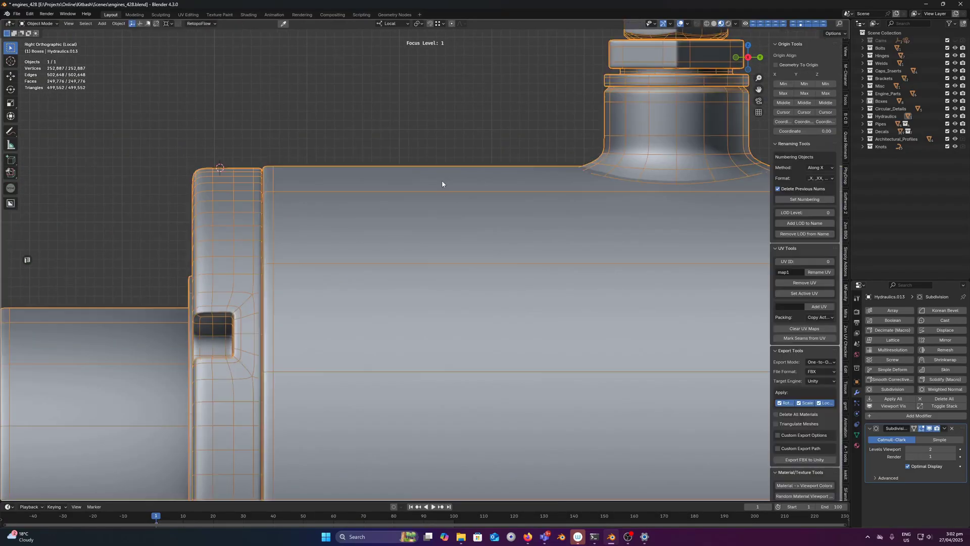
{"action": "scroll", "coordinate": [429, 183], "scroll_direction": "up", "scroll_amount": 3}
{"action": "left_click", "coordinate": [384, 192]}
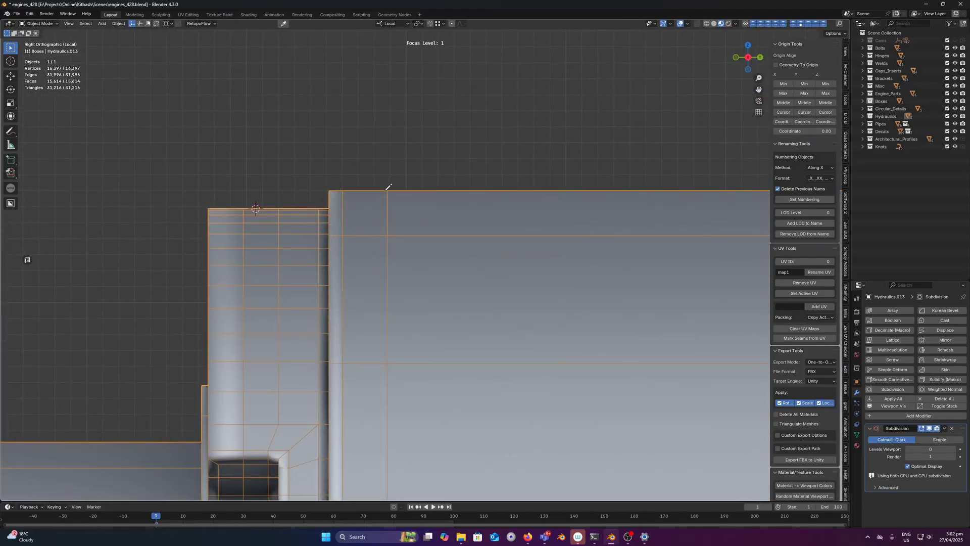
{"action": "left_click_drag", "start_coordinate": [333, 201], "coordinate": [391, 188]}
{"action": "scroll", "coordinate": [387, 205], "scroll_direction": "down", "scroll_amount": 8}
- Try dissolving the outer supporting edge loops at both ends of the cylinder barrel
{"action": "key", "text": "Tab"}
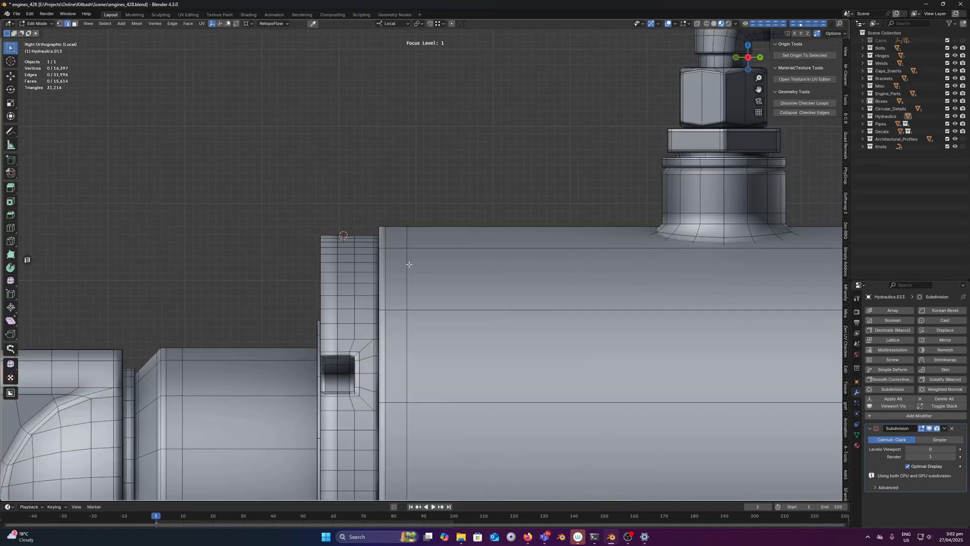
{"action": "scroll", "coordinate": [532, 243], "scroll_direction": "up", "scroll_amount": 4}
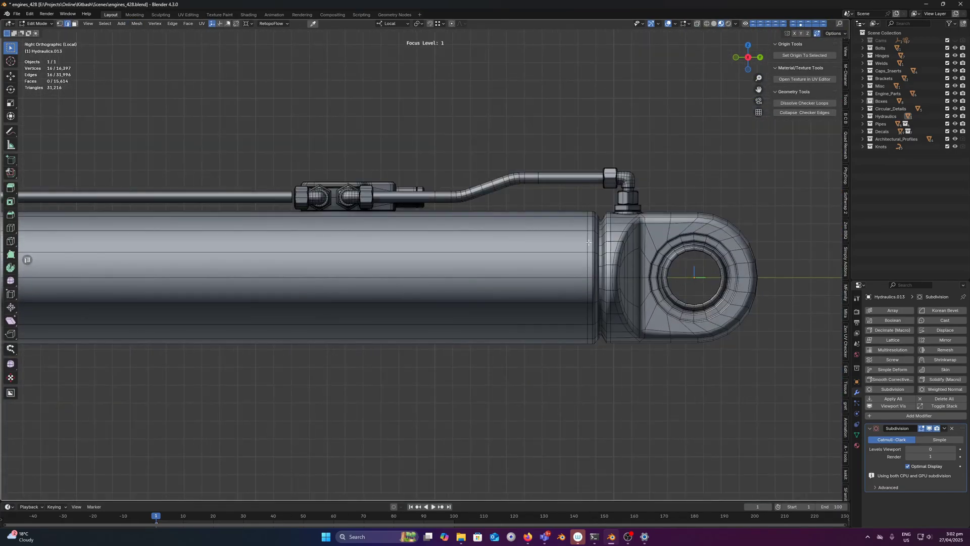
{"action": "left_click", "coordinate": [589, 243], "text": "alt+shift"}
{"action": "key", "text": "ctrl+x"}
{"action": "scroll", "coordinate": [695, 231], "scroll_direction": "down", "scroll_amount": 5}
{"action": "middle_click_drag", "start_coordinate": [660, 221], "coordinate": [716, 219], "text": "shift"}
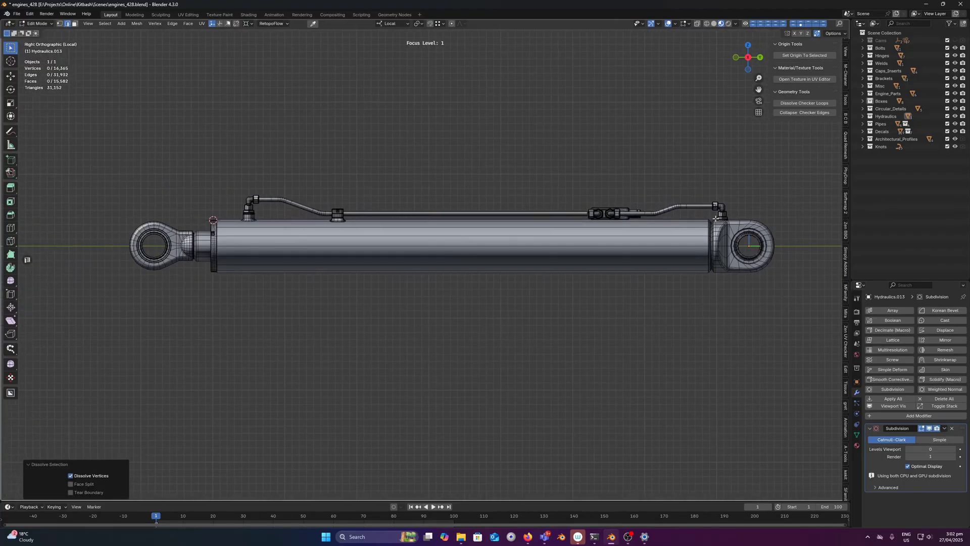
- Examine the full barrel length and its rod end without the support loops, tracing the upper silhouette
{"action": "mouse_move", "coordinate": [713, 216]}
{"action": "left_mouse_down"}
{"action": "mouse_move", "coordinate": [418, 204]}
{"action": "mouse_move", "coordinate": [213, 219]}
{"action": "left_mouse_up"}
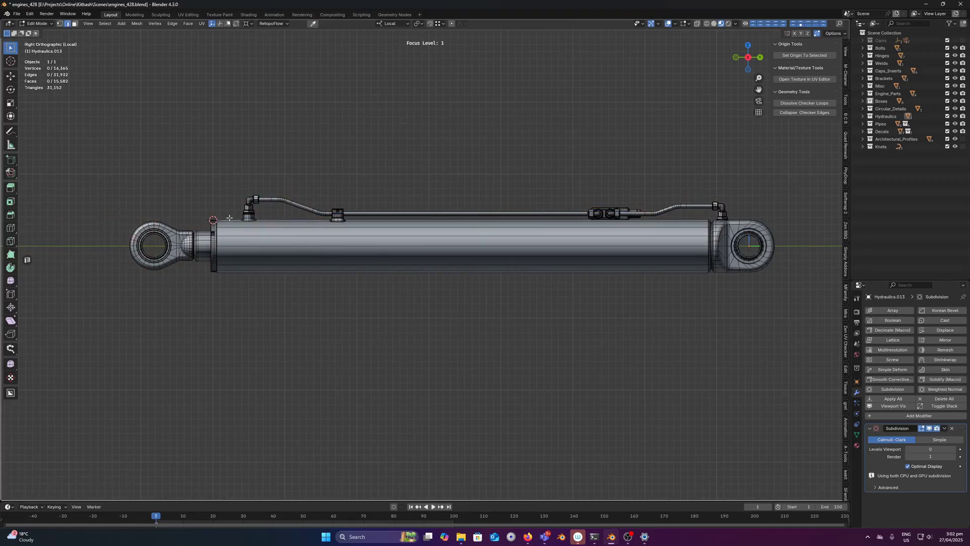
{"action": "left_click_drag", "start_coordinate": [221, 218], "coordinate": [651, 217]}
{"action": "scroll", "coordinate": [94, 223], "scroll_direction": "up", "scroll_amount": 4}
{"action": "scroll", "coordinate": [405, 226], "scroll_direction": "up", "scroll_amount": 4}
{"action": "scroll", "coordinate": [413, 208], "scroll_direction": "down", "scroll_amount": 3}
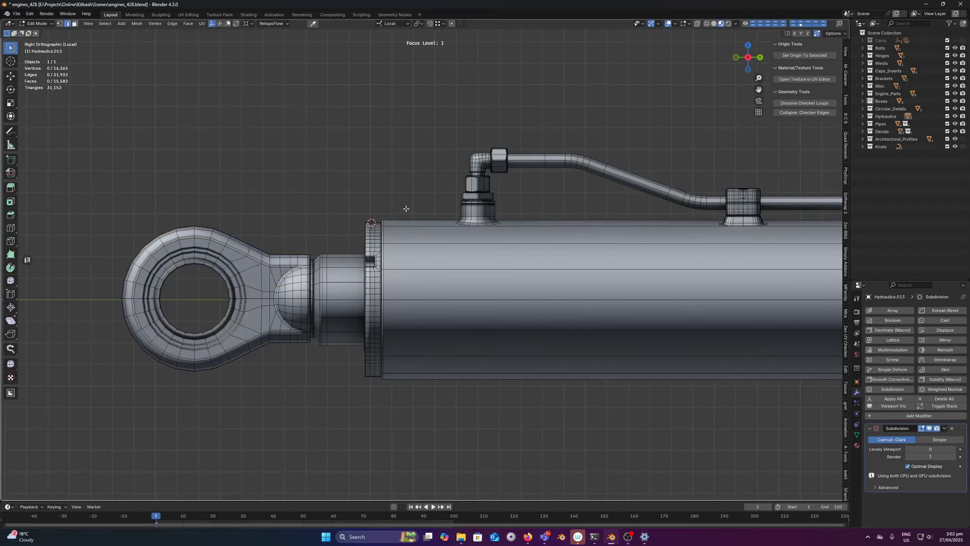
{"action": "scroll", "coordinate": [406, 209], "scroll_direction": "down", "scroll_amount": 2}
{"action": "mouse_move", "coordinate": [405, 209]}
{"action": "middle_mouse_down"}
{"action": "mouse_move", "coordinate": [396, 217]}
{"action": "mouse_move", "coordinate": [419, 214]}
{"action": "middle_mouse_up"}
- Undo the dissolving of the barrel's support loops and set the viewport subdivision to level 2 for Edit Mode
{"action": "key", "text": "ctrl+z"}
{"action": "key", "text": "ctrl+z"}
{"action": "scroll", "coordinate": [397, 227], "scroll_direction": "up", "scroll_amount": 5}
{"action": "key", "text": "Tab"}
{"action": "scroll", "coordinate": [345, 190], "scroll_direction": "up", "scroll_amount": 6}
{"action": "key", "text": "ctrl+2"}
{"action": "key", "text": "Tab"}
{"action": "key", "text": "ctrl+r"}
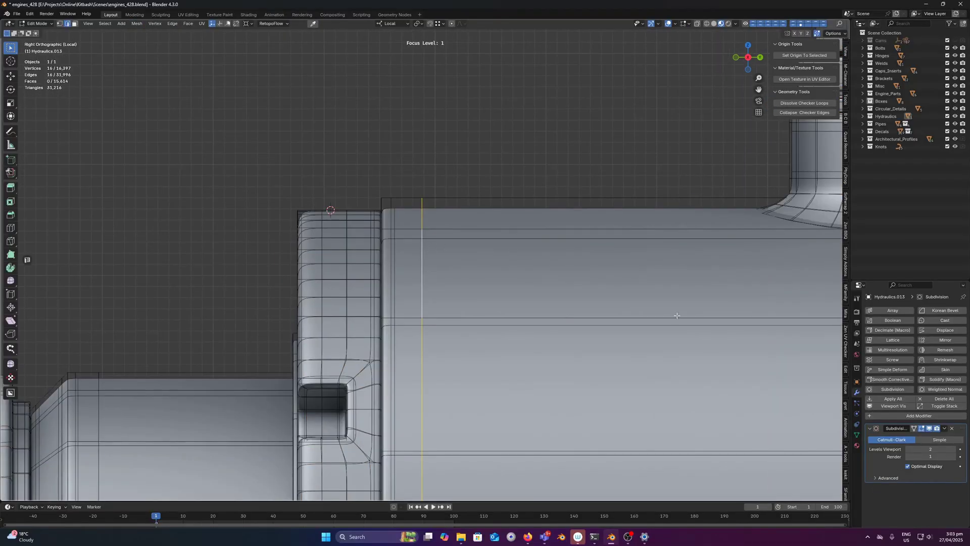
- Compare the Subdivision modifier's On Cage display with the original cage around the selected rod-end support loop
{"action": "left_click", "coordinate": [914, 429]}
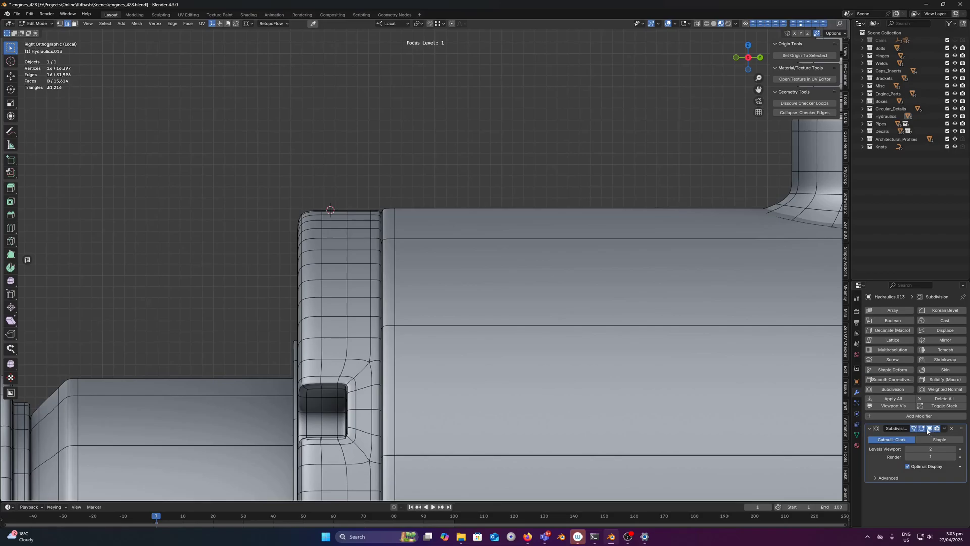
{"action": "scroll", "coordinate": [435, 222], "scroll_direction": "up", "scroll_amount": 2}
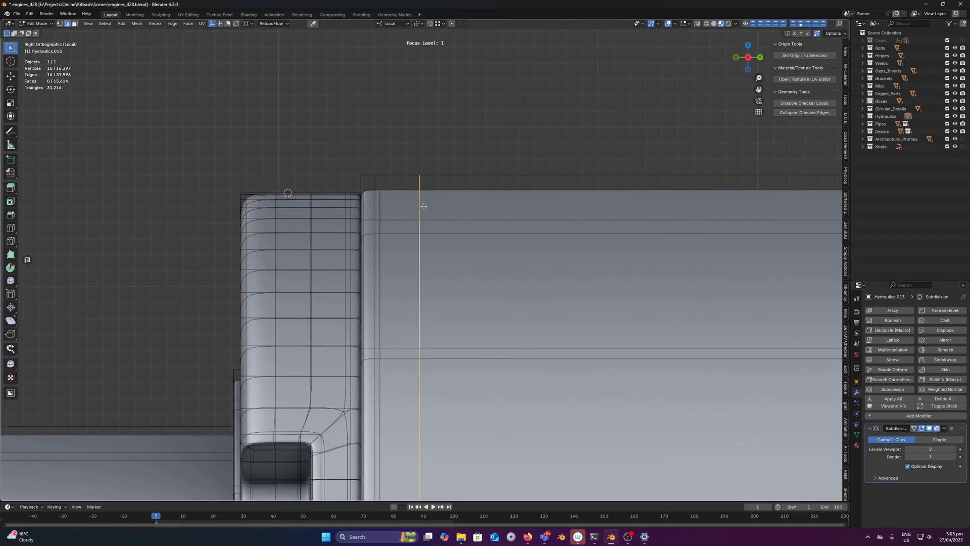
{"action": "scroll", "coordinate": [432, 198], "scroll_direction": "up", "scroll_amount": 3}
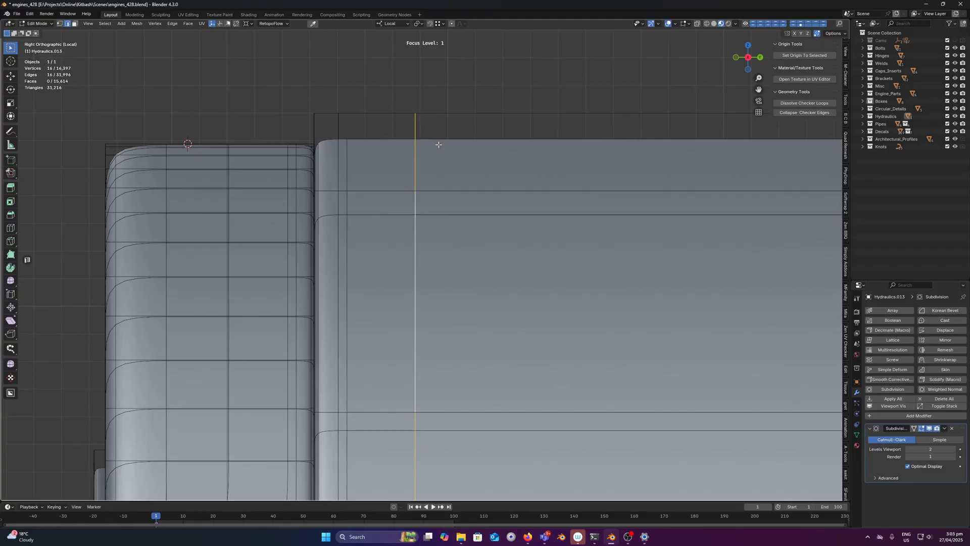
- Try dissolving the selected support loop beside the rod-end collar, examine the smoothed barrel edge and undo it
{"action": "key", "text": "ctrl+x"}
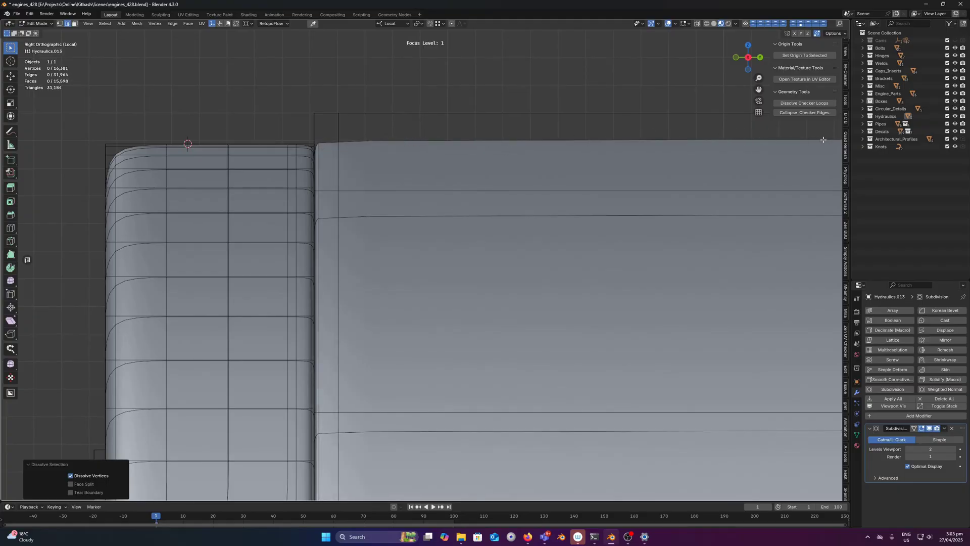
{"action": "mouse_move", "coordinate": [827, 139]}
{"action": "left_mouse_down"}
{"action": "mouse_move", "coordinate": [341, 146]}
{"action": "mouse_move", "coordinate": [758, 133]}
{"action": "left_mouse_up"}
{"action": "right_click_drag", "start_coordinate": [825, 130], "coordinate": [188, 174]}
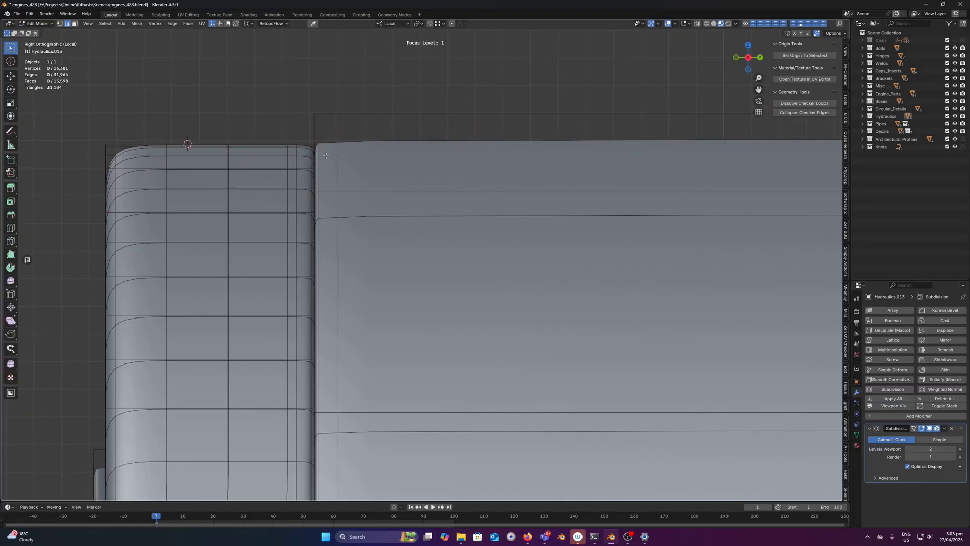
{"action": "scroll", "coordinate": [419, 156], "scroll_direction": "down", "scroll_amount": 3}
{"action": "scroll", "coordinate": [420, 157], "scroll_direction": "up", "scroll_amount": 3}
{"action": "middle_click_drag", "start_coordinate": [421, 157], "coordinate": [432, 177]}
{"action": "scroll", "coordinate": [428, 196], "scroll_direction": "up", "scroll_amount": 1}
{"action": "key", "text": "ctrl+z"}
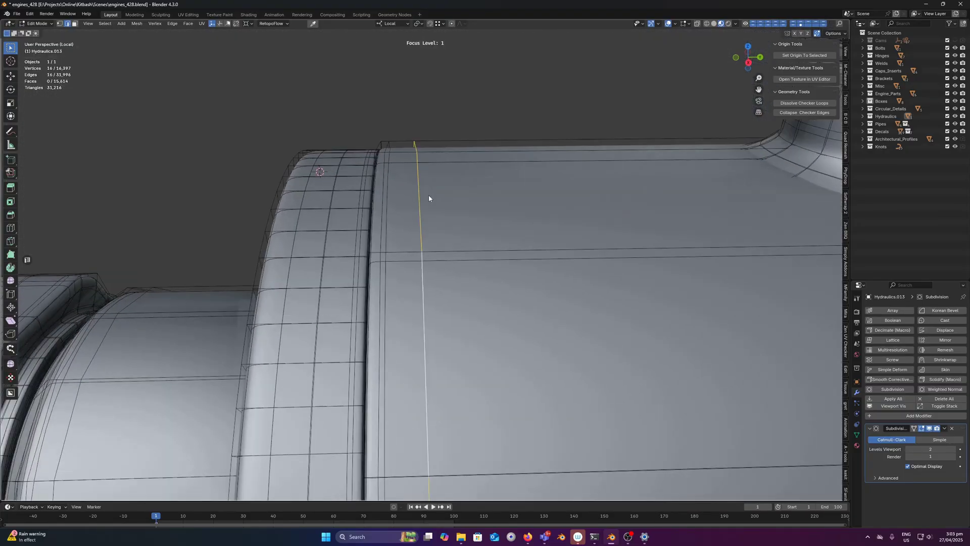
- Return to Object Mode, set the viewport subdivision to level 0 and inspect the barrel's rod-end edges
{"action": "key", "text": "Tab"}
{"action": "scroll", "coordinate": [430, 189], "scroll_direction": "down", "scroll_amount": 4}
{"action": "key", "text": "Tab"}
{"action": "key", "text": "Tab"}
{"action": "key", "text": "ctrl+0"}
{"action": "scroll", "coordinate": [432, 176], "scroll_direction": "down", "scroll_amount": 4}
{"action": "scroll", "coordinate": [429, 180], "scroll_direction": "down", "scroll_amount": 5}
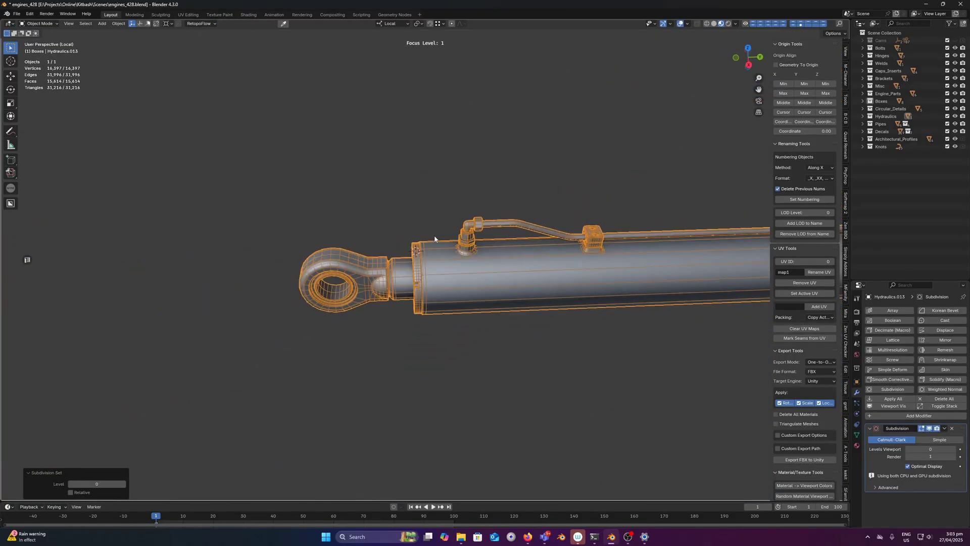
{"action": "middle_click_drag", "start_coordinate": [444, 246], "coordinate": [438, 251]}
{"action": "scroll", "coordinate": [438, 250], "scroll_direction": "up", "scroll_amount": 2}
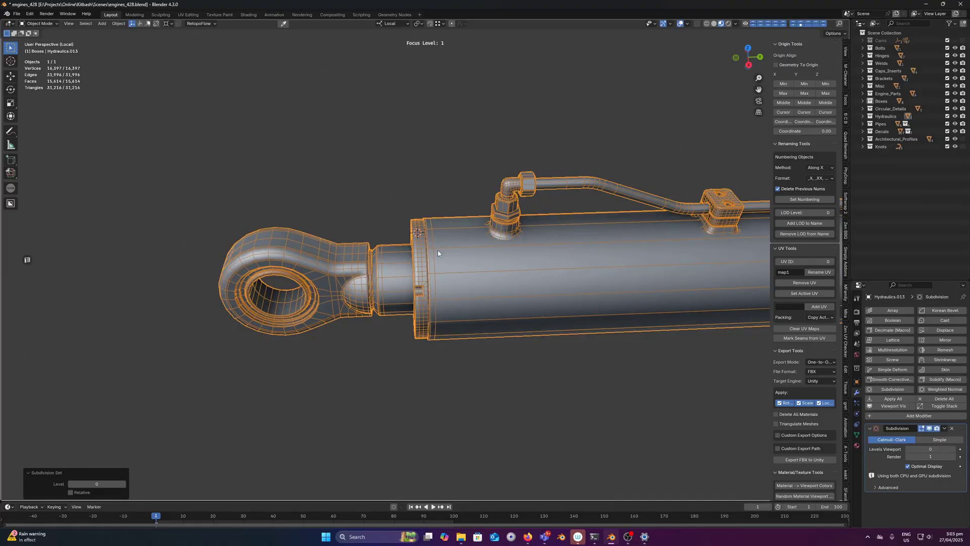
{"action": "scroll", "coordinate": [441, 247], "scroll_direction": "up", "scroll_amount": 2}
{"action": "scroll", "coordinate": [441, 250], "scroll_direction": "up", "scroll_amount": 2}
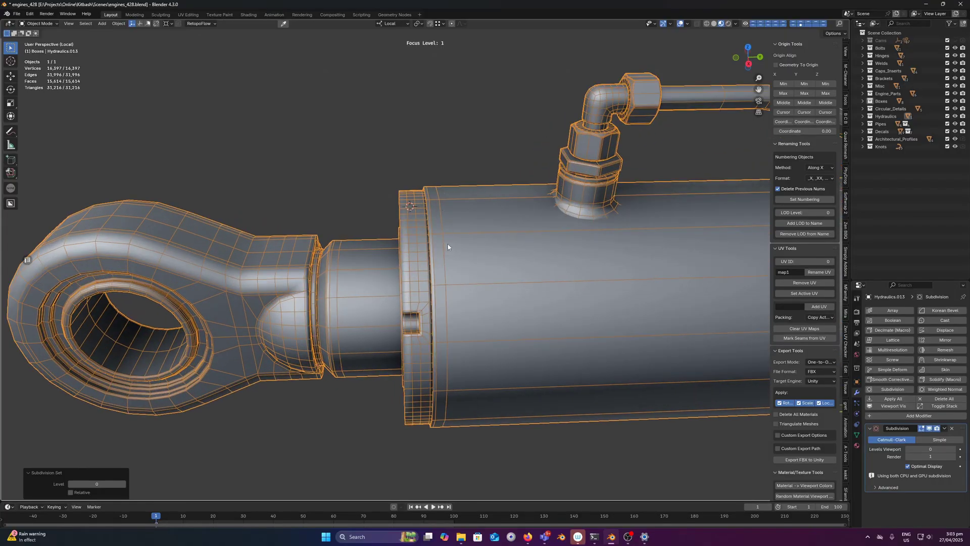
{"action": "scroll", "coordinate": [439, 229], "scroll_direction": "down", "scroll_amount": 4}
- Preview the barrel's rod-end edge at subdivision level 1 and reset the cylinder to level 0
{"action": "middle_click_drag", "start_coordinate": [439, 230], "coordinate": [437, 191]}
{"action": "scroll", "coordinate": [419, 238], "scroll_direction": "up", "scroll_amount": 2}
{"action": "key", "text": "ctrl+1"}
{"action": "scroll", "coordinate": [441, 233], "scroll_direction": "up", "scroll_amount": 4}
{"action": "left_click_drag", "start_coordinate": [432, 190], "coordinate": [625, 174]}
{"action": "right_click_drag", "start_coordinate": [351, 195], "coordinate": [374, 203]}
{"action": "scroll", "coordinate": [429, 212], "scroll_direction": "down", "scroll_amount": 5}
{"action": "key", "text": "ctrl+0"}
- Deselect the cylinder and leave local view to bring back all the kitbash parts
{"action": "mouse_move", "coordinate": [455, 222]}
{"action": "middle_mouse_down"}
{"action": "mouse_move", "coordinate": [463, 235]}
{"action": "mouse_move", "coordinate": [435, 225]}
{"action": "mouse_move", "coordinate": [409, 251]}
{"action": "mouse_move", "coordinate": [417, 264]}
{"action": "mouse_move", "coordinate": [317, 227]}
{"action": "middle_mouse_up"}
{"action": "scroll", "coordinate": [455, 234], "scroll_direction": "down", "scroll_amount": 2}
{"action": "scroll", "coordinate": [434, 242], "scroll_direction": "down", "scroll_amount": 4}
{"action": "scroll", "coordinate": [417, 263], "scroll_direction": "up", "scroll_amount": 3}
{"action": "scroll", "coordinate": [317, 227], "scroll_direction": "down", "scroll_amount": 5}
{"action": "left_click", "coordinate": [390, 211]}
{"action": "key", "text": "ctrl+f"}
- Examine the topology around the rounded inner corner of the plate's mounting lug in top view
{"action": "scroll", "coordinate": [414, 218], "scroll_direction": "down", "scroll_amount": 2}
{"action": "mouse_move", "coordinate": [390, 210]}
{"action": "middle_mouse_down"}
{"action": "mouse_move", "coordinate": [414, 219]}
{"action": "mouse_move", "coordinate": [374, 236]}
{"action": "mouse_move", "coordinate": [395, 232]}
{"action": "mouse_move", "coordinate": [377, 197]}
{"action": "mouse_move", "coordinate": [333, 200]}
{"action": "middle_mouse_up"}
{"action": "middle_click_drag", "start_coordinate": [354, 151], "coordinate": [393, 239], "text": "shift"}
{"action": "scroll", "coordinate": [436, 228], "scroll_direction": "up", "scroll_amount": 5}
{"action": "scroll", "coordinate": [398, 188], "scroll_direction": "up", "scroll_amount": 2}
{"action": "middle_click_drag", "start_coordinate": [398, 188], "coordinate": [422, 264], "text": "shift"}
{"action": "scroll", "coordinate": [424, 222], "scroll_direction": "up", "scroll_amount": 2}
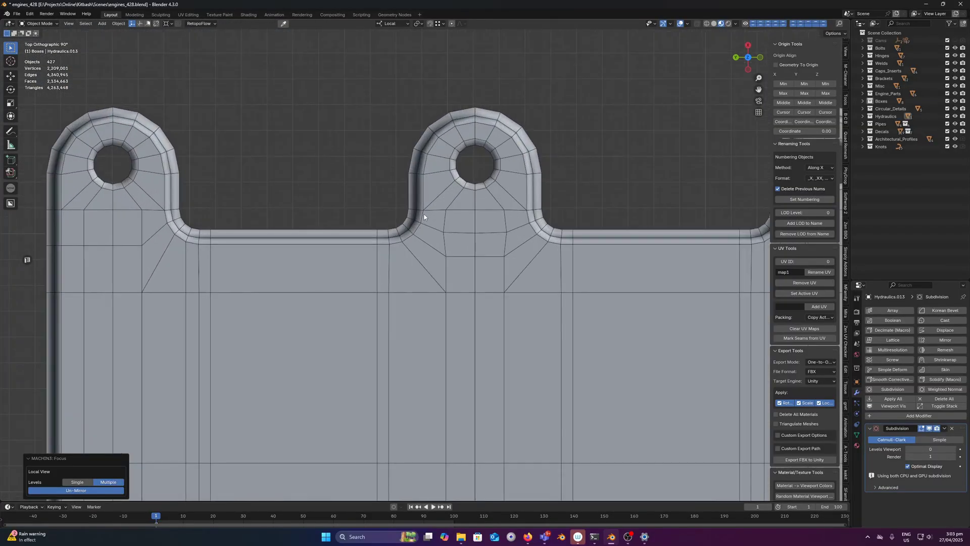
{"action": "scroll", "coordinate": [426, 225], "scroll_direction": "up", "scroll_amount": 3}
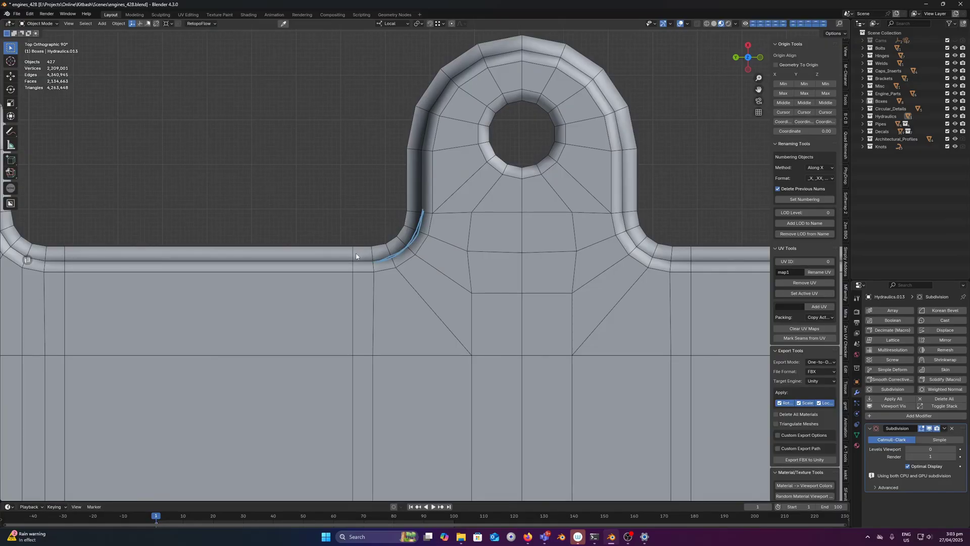
- Dissolve the two vertical supporting edge loops beside the inner corners between the plate's lugs in Edit Mode
{"action": "scroll", "coordinate": [416, 259], "scroll_direction": "down", "scroll_amount": 1}
{"action": "middle_click_drag", "start_coordinate": [416, 259], "coordinate": [489, 242], "text": "shift"}
{"action": "left_click", "coordinate": [445, 234]}
{"action": "key", "text": "Tab"}
{"action": "left_click", "coordinate": [353, 309], "text": "alt"}
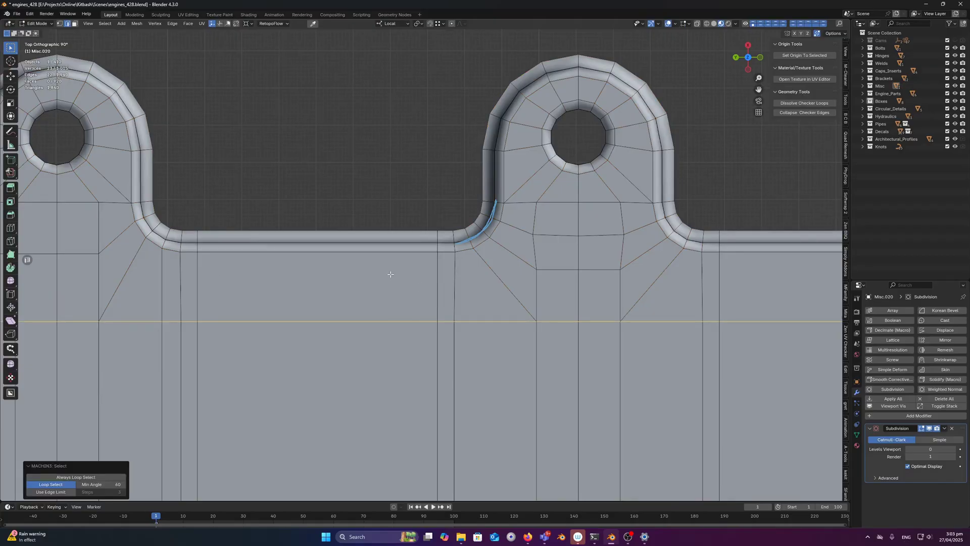
{"action": "scroll", "coordinate": [416, 223], "scroll_direction": "down", "scroll_amount": 5}
{"action": "double_click", "coordinate": [426, 270]}
{"action": "double_click", "coordinate": [332, 266], "text": "shift"}
{"action": "key", "text": "ctrl+x"}
{"action": "scroll", "coordinate": [425, 260], "scroll_direction": "up", "scroll_amount": 6}
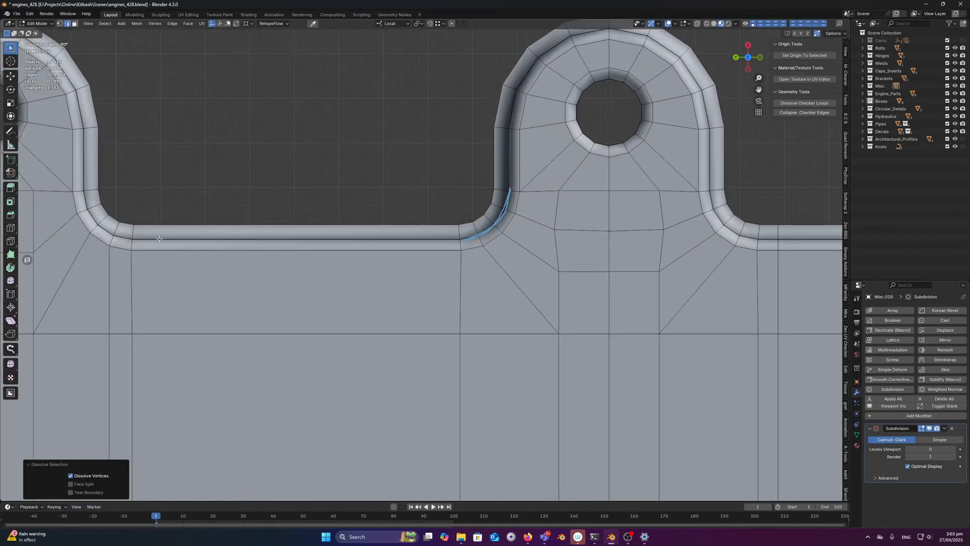
- Cut a supporting edge loop beside each inner corner between the two lugs and return to Object Mode
{"action": "key", "text": "ctrl+r"}
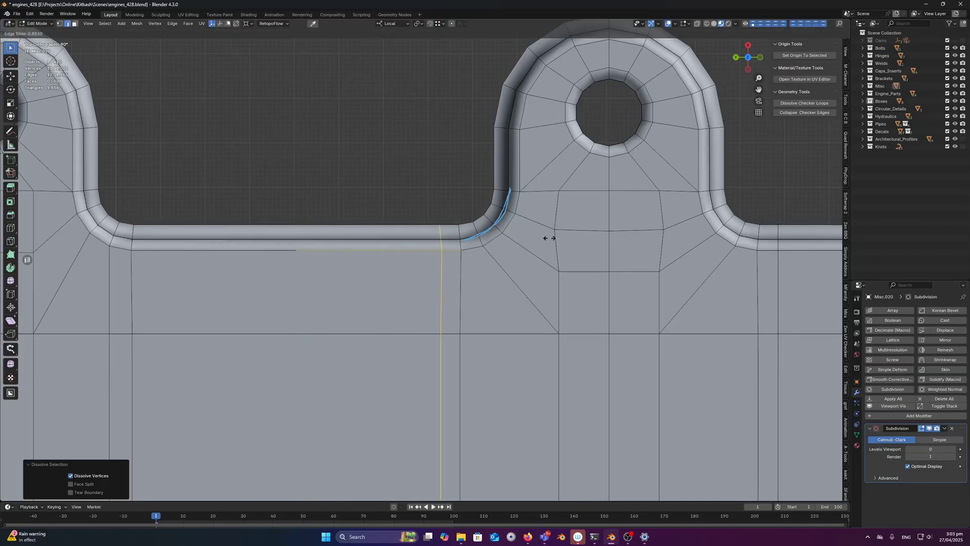
{"action": "left_click", "coordinate": [439, 249]}
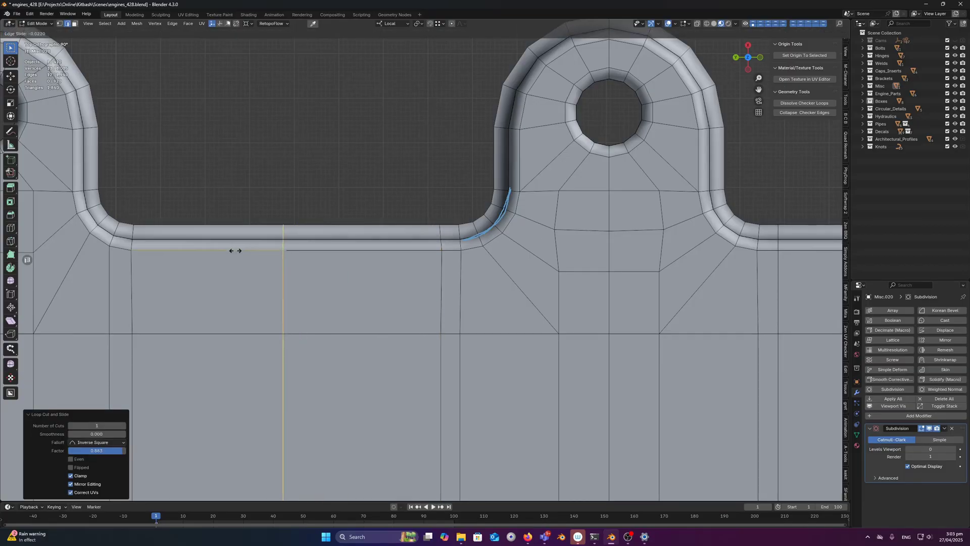
{"action": "left_click", "coordinate": [104, 250]}
{"action": "key", "text": "Tab"}
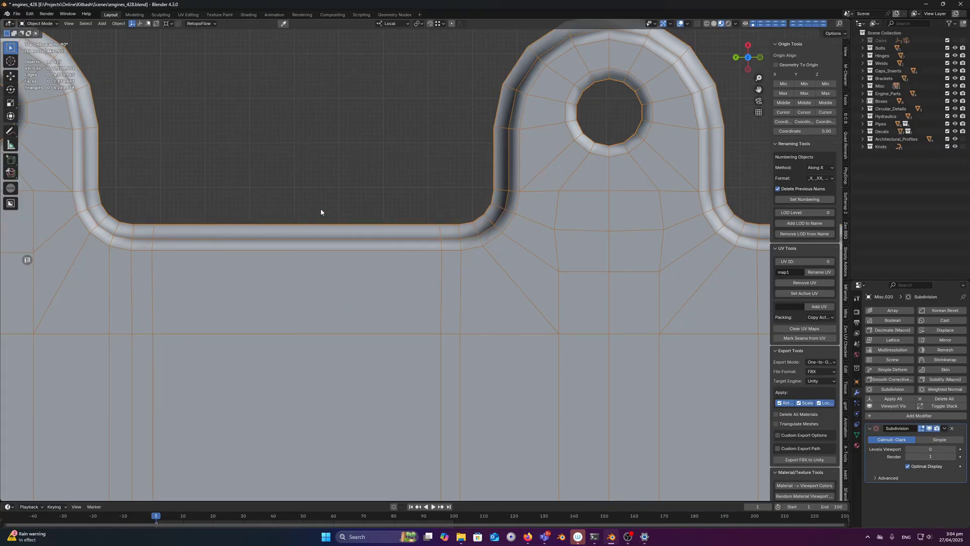
- Preview the plate with its supporting loops at subdivision level 2 and reset it to level 0
{"action": "key", "text": "ctrl+2"}
{"action": "scroll", "coordinate": [389, 216], "scroll_direction": "down", "scroll_amount": 1}
{"action": "key", "text": "ctrl+0"}
- Dissolve the added supporting loops beside the inner lug corners and set the plate's subdivision to level 2
{"action": "key", "text": "Tab"}
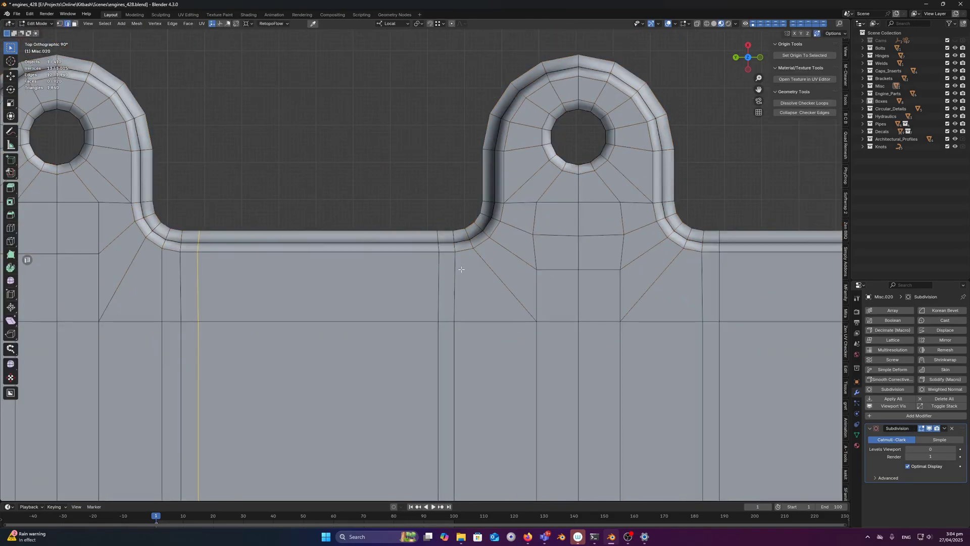
{"action": "left_click", "coordinate": [439, 269], "text": "alt"}
{"action": "left_click", "coordinate": [198, 274], "text": "alt+shift"}
{"action": "key", "text": "ctrl+x"}
{"action": "key", "text": "Tab"}
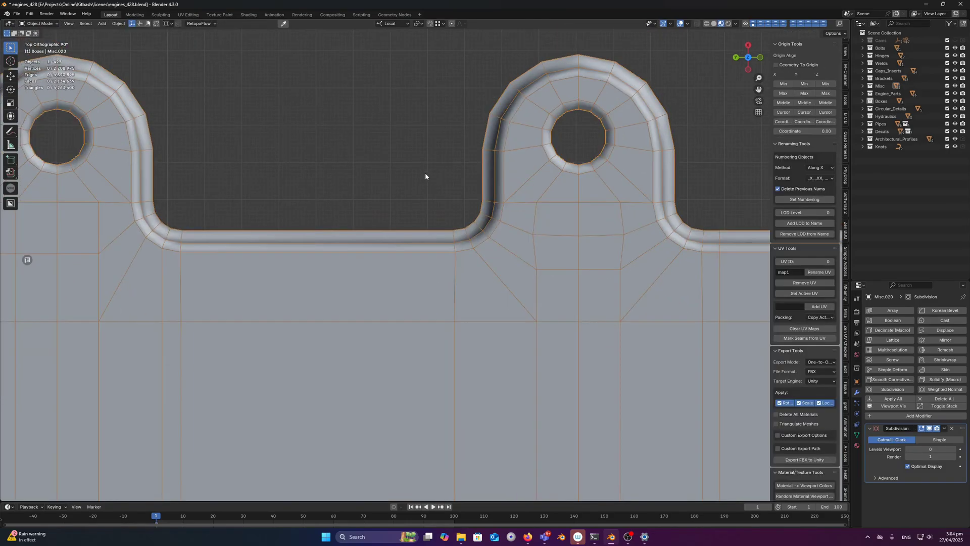
{"action": "key", "text": "ctrl+2"}
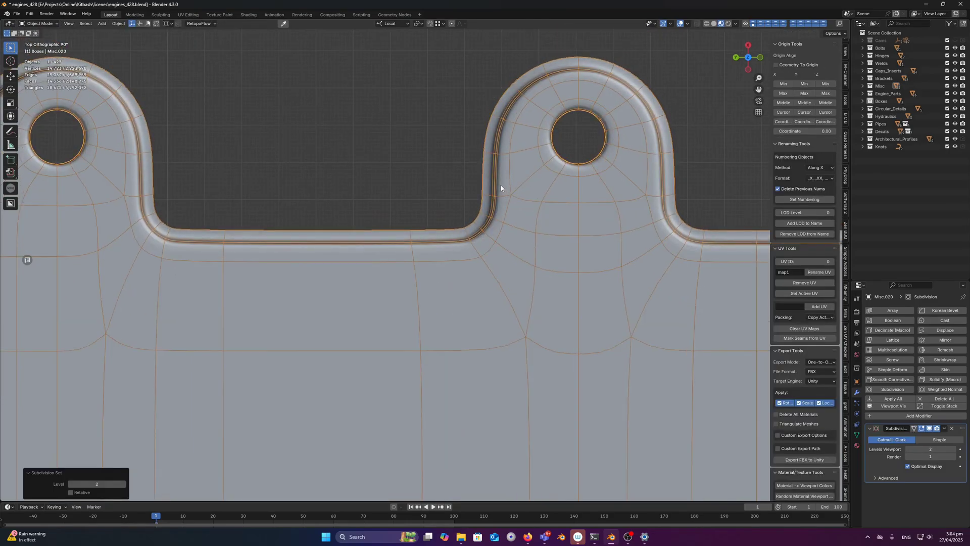
- Hide the wireframe, mark the lug's inner corner and adjoining straight edge with annotation strokes, and erase them
{"action": "key", "text": "shift+z"}
{"action": "left_click_drag", "start_coordinate": [498, 180], "coordinate": [499, 184]}
{"action": "mouse_move", "coordinate": [485, 223]}
{"action": "left_mouse_down"}
{"action": "mouse_move", "coordinate": [460, 238]}
{"action": "mouse_move", "coordinate": [335, 248]}
{"action": "left_mouse_up"}
{"action": "scroll", "coordinate": [511, 168], "scroll_direction": "down", "scroll_amount": 2}
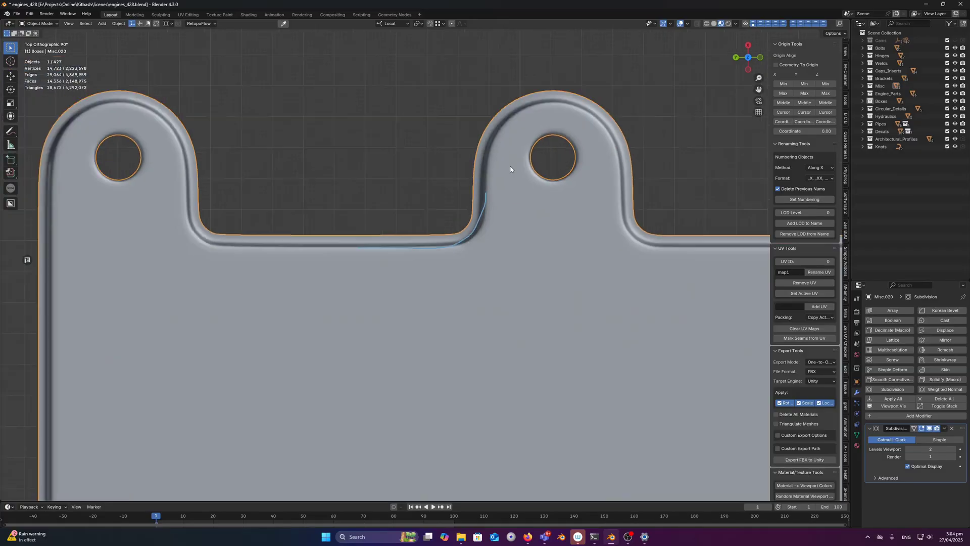
{"action": "scroll", "coordinate": [500, 172], "scroll_direction": "up", "scroll_amount": 2}
{"action": "right_click_drag", "start_coordinate": [508, 171], "coordinate": [332, 243]}
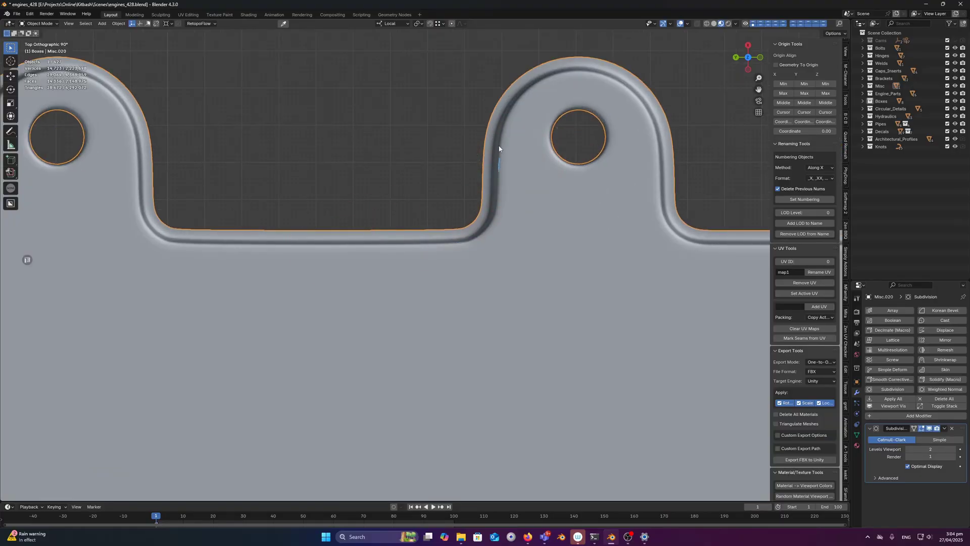
{"action": "scroll", "coordinate": [500, 147], "scroll_direction": "down", "scroll_amount": 5}
{"action": "middle_click_drag", "start_coordinate": [499, 147], "coordinate": [502, 196]}
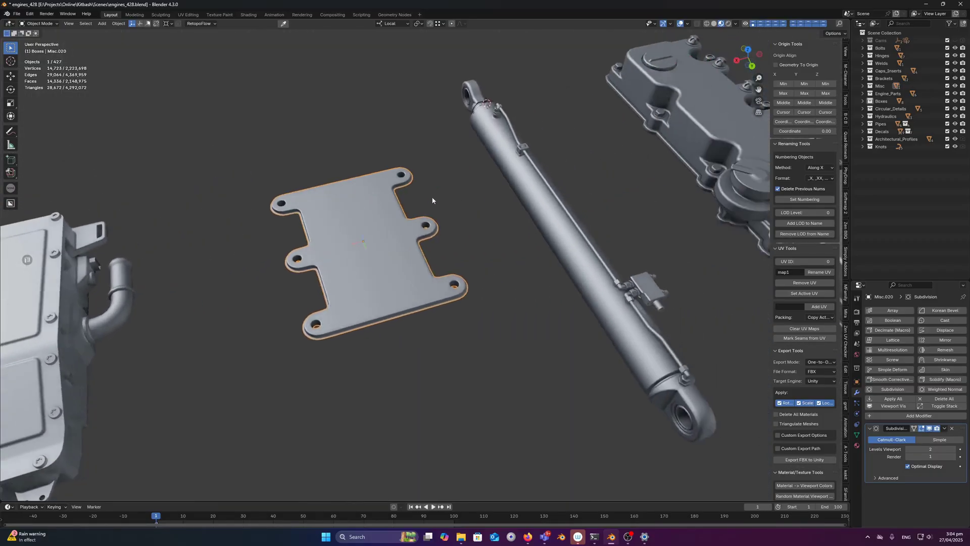
- Show the wireframe and examine the supporting loops around the raised panel's rounded corner on the bolted box
{"action": "mouse_move", "coordinate": [424, 200]}
{"action": "middle_mouse_down"}
{"action": "mouse_move", "coordinate": [490, 206]}
{"action": "mouse_move", "coordinate": [423, 206]}
{"action": "middle_mouse_up"}
{"action": "scroll", "coordinate": [424, 206], "scroll_direction": "down", "scroll_amount": 4}
{"action": "middle_click_drag", "start_coordinate": [335, 206], "coordinate": [478, 201], "text": "shift"}
{"action": "scroll", "coordinate": [445, 233], "scroll_direction": "up", "scroll_amount": 5}
{"action": "key", "text": "shift+z"}
{"action": "middle_click_drag", "start_coordinate": [368, 201], "coordinate": [388, 248], "text": "shift"}
{"action": "scroll", "coordinate": [402, 236], "scroll_direction": "up", "scroll_amount": 4}
{"action": "scroll", "coordinate": [385, 234], "scroll_direction": "down", "scroll_amount": 2}
{"action": "scroll", "coordinate": [403, 220], "scroll_direction": "up", "scroll_amount": 2}
{"action": "scroll", "coordinate": [403, 223], "scroll_direction": "up", "scroll_amount": 2}
{"action": "scroll", "coordinate": [413, 235], "scroll_direction": "down", "scroll_amount": 3}
{"action": "scroll", "coordinate": [389, 248], "scroll_direction": "down", "scroll_amount": 2}
{"action": "scroll", "coordinate": [403, 283], "scroll_direction": "up", "scroll_amount": 8}
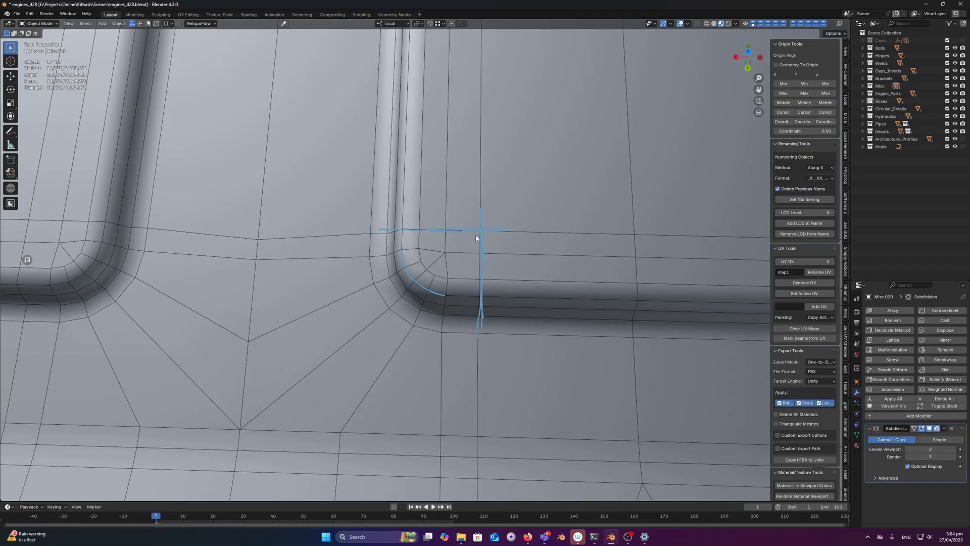
{"action": "scroll", "coordinate": [476, 238], "scroll_direction": "down", "scroll_amount": 4}
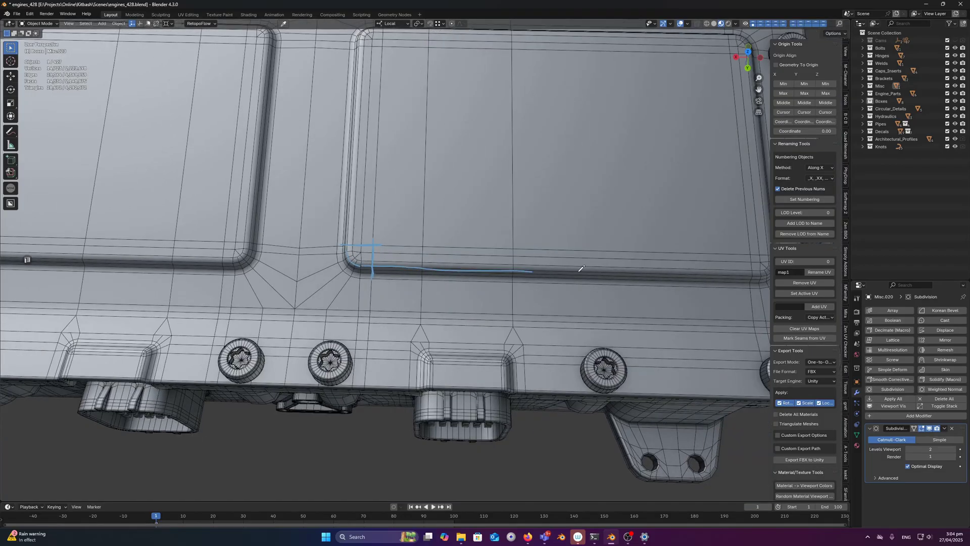
{"action": "right_click_drag", "start_coordinate": [683, 274], "coordinate": [425, 229]}
- Select the hydraulic cylinder, enter Edit Mode and display its seams in the viewport overlays
{"action": "scroll", "coordinate": [366, 173], "scroll_direction": "down", "scroll_amount": 10}
{"action": "middle_click_drag", "start_coordinate": [366, 173], "coordinate": [536, 199]}
{"action": "scroll", "coordinate": [542, 202], "scroll_direction": "up", "scroll_amount": 6}
{"action": "scroll", "coordinate": [542, 202], "scroll_direction": "down", "scroll_amount": 10}
{"action": "left_click", "coordinate": [484, 225]}
{"action": "middle_click_drag", "start_coordinate": [459, 226], "coordinate": [433, 277]}
{"action": "scroll", "coordinate": [462, 246], "scroll_direction": "up", "scroll_amount": 2}
{"action": "scroll", "coordinate": [433, 278], "scroll_direction": "up", "scroll_amount": 6}
{"action": "left_click", "coordinate": [508, 296]}
{"action": "scroll", "coordinate": [507, 296], "scroll_direction": "up", "scroll_amount": 3}
{"action": "middle_click_drag", "start_coordinate": [507, 296], "coordinate": [444, 271]}
{"action": "key", "text": "shift+z"}
{"action": "key", "text": "Tab"}
{"action": "key", "text": "z"}
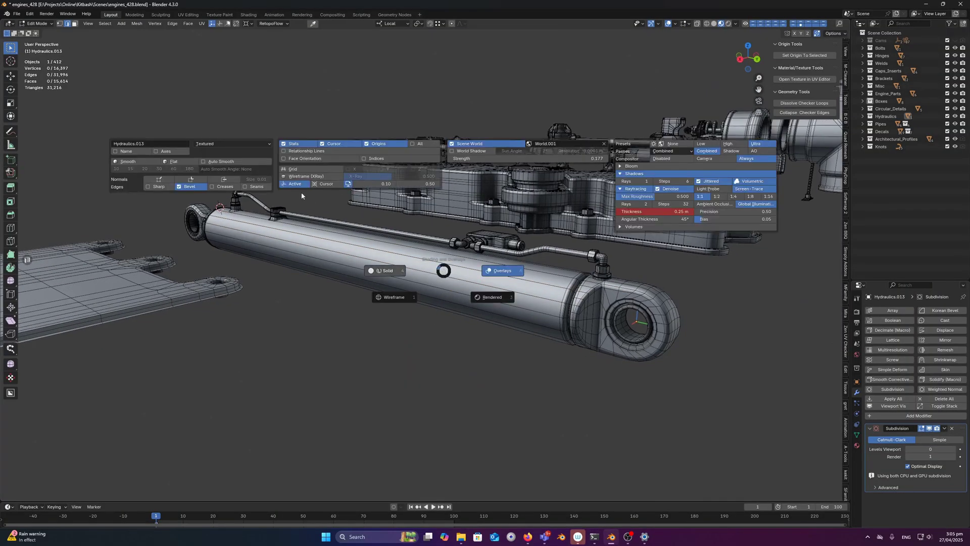
{"action": "left_click", "coordinate": [256, 186]}
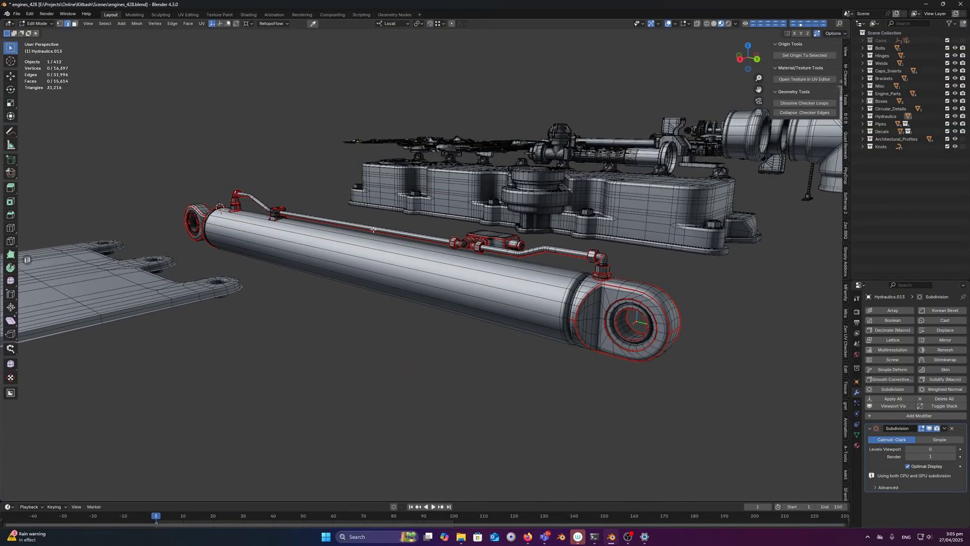
- Select all linked faces of the cylinder's barrel in face mode, delimited by seams
{"action": "middle_click_drag", "start_coordinate": [257, 188], "coordinate": [354, 256]}
{"action": "scroll", "coordinate": [364, 267], "scroll_direction": "down", "scroll_amount": 2}
{"action": "key", "text": "Tab"}
{"action": "key", "text": "3"}
{"action": "left_click", "coordinate": [485, 303]}
{"action": "key", "text": "a"}
{"action": "left_click", "coordinate": [456, 222]}
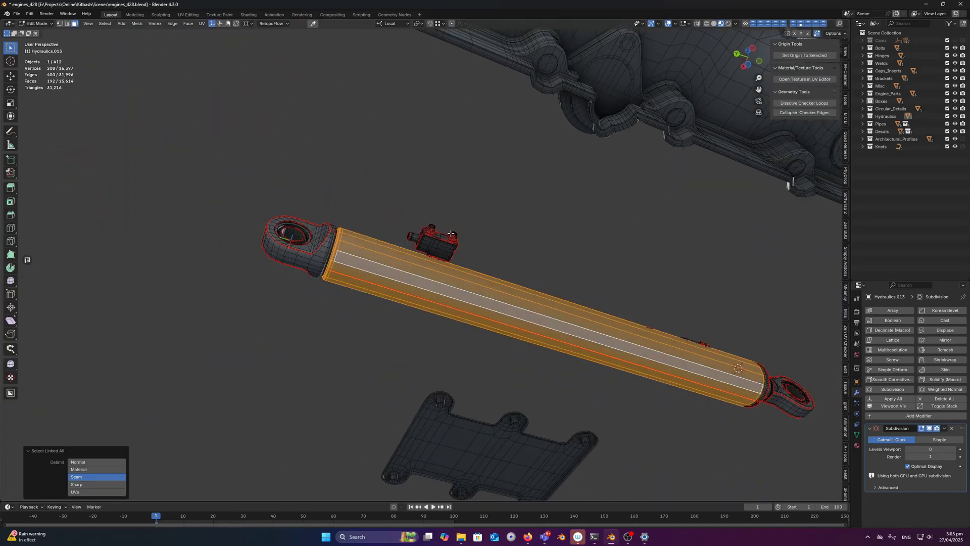
- Duplicate the selected barrel faces into a separate object and move it above the other kitbash parts
{"action": "middle_click_drag", "start_coordinate": [451, 233], "coordinate": [457, 275]}
{"action": "key", "text": "4"}
{"action": "key", "text": "Tab"}
{"action": "scroll", "coordinate": [453, 184], "scroll_direction": "down", "scroll_amount": 4}
{"action": "mouse_move", "coordinate": [454, 184]}
{"action": "middle_mouse_down"}
{"action": "mouse_move", "coordinate": [478, 253]}
{"action": "mouse_move", "coordinate": [481, 152]}
{"action": "mouse_move", "coordinate": [486, 164]}
{"action": "mouse_move", "coordinate": [344, 176]}
{"action": "middle_mouse_up"}
{"action": "key", "text": "ctrl+alt+x"}
{"action": "key", "text": "g"}
{"action": "left_click", "coordinate": [481, 95]}
{"action": "key", "text": "z"}
{"action": "left_click", "coordinate": [357, 174]}
{"action": "scroll", "coordinate": [379, 207], "scroll_direction": "up", "scroll_amount": 3}
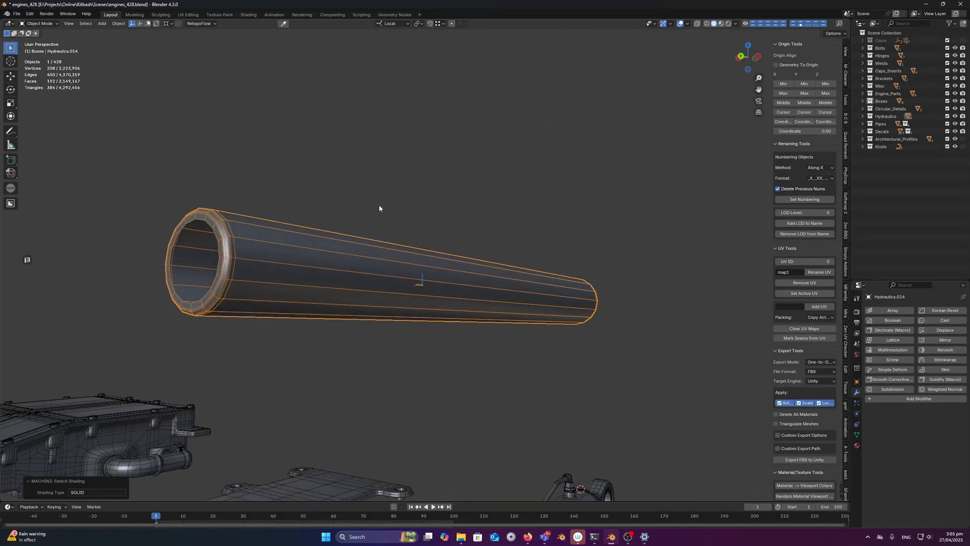
- Inspect the separated barrel's mesh, isolate the object in local view and hide its wireframe
{"action": "middle_click_drag", "start_coordinate": [379, 208], "coordinate": [390, 189]}
{"action": "key", "text": "shift+w"}
{"action": "key", "text": "Tab"}
{"action": "middle_click_drag", "start_coordinate": [405, 258], "coordinate": [403, 172]}
{"action": "key", "text": "Tab"}
{"action": "key", "text": "ctrl+f"}
{"action": "key", "text": "shift+w"}
{"action": "middle_click_drag", "start_coordinate": [376, 209], "coordinate": [357, 217]}
- Add a level 2 Subdivision modifier to the barrel and expand its advanced settings
{"action": "key", "text": "ctrl+1"}
{"action": "key", "text": "ctrl+2"}
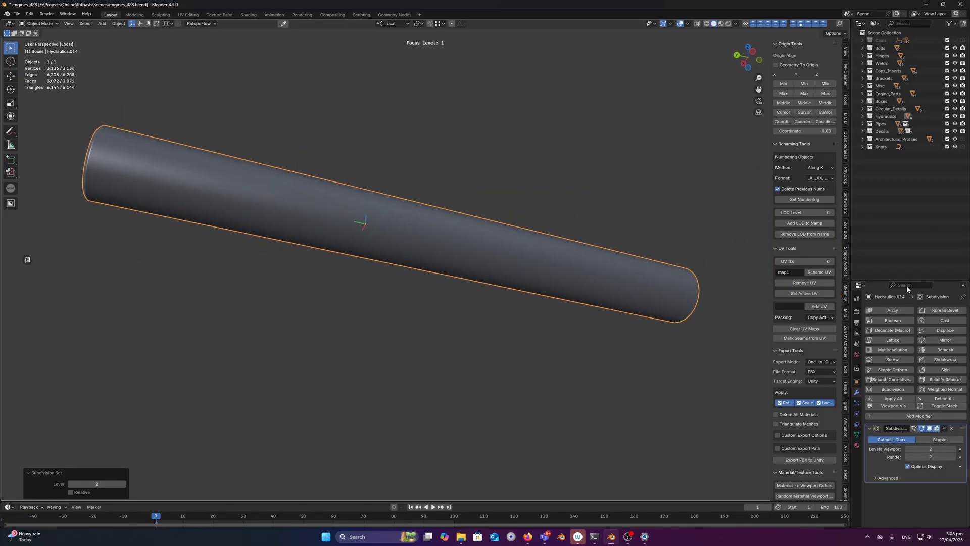
{"action": "left_click_drag", "start_coordinate": [908, 281], "coordinate": [908, 206]}
{"action": "left_click", "coordinate": [901, 405]}
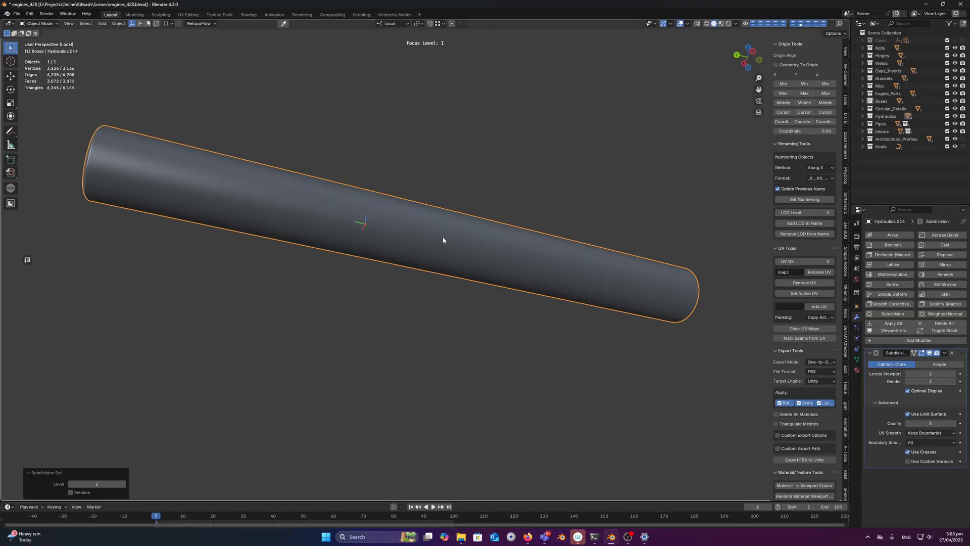
- Duplicate the subdivided barrel and place the copy about 0.126 m above the original along Z
{"action": "scroll", "coordinate": [445, 241], "scroll_direction": "down", "scroll_amount": 2}
{"action": "middle_click_drag", "start_coordinate": [445, 241], "coordinate": [436, 273]}
{"action": "key", "text": "shift+d"}
{"action": "key", "text": "z"}
{"action": "left_click", "coordinate": [434, 196]}
{"action": "scroll", "coordinate": [434, 196], "scroll_direction": "up", "scroll_amount": 3}
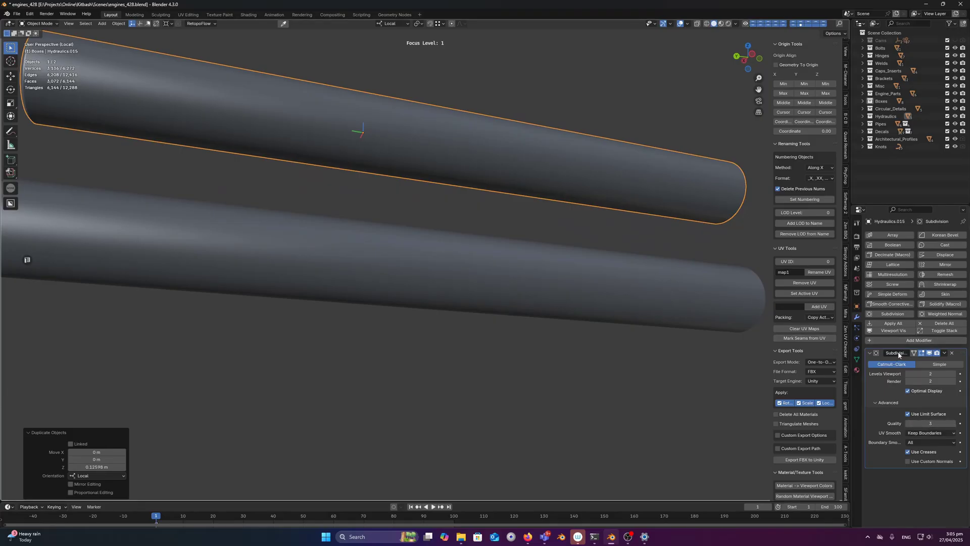
- Apply the upper barrel's Subdivision modifier and show the wireframe
{"action": "key", "text": "ctrl+a"}
{"action": "key", "text": "shift+z"}
{"action": "middle_click_drag", "start_coordinate": [347, 139], "coordinate": [454, 231], "text": "shift"}
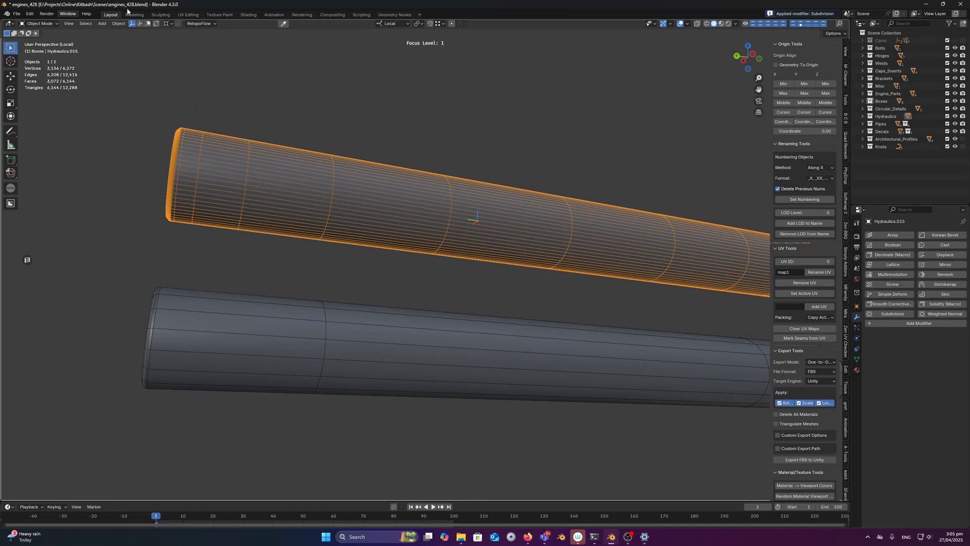
- Switch to the UV Editing workspace, return to Object Mode and isolate the upper barrel in local view
{"action": "left_click", "coordinate": [187, 14]}
{"action": "scroll", "coordinate": [492, 145], "scroll_direction": "down", "scroll_amount": 8}
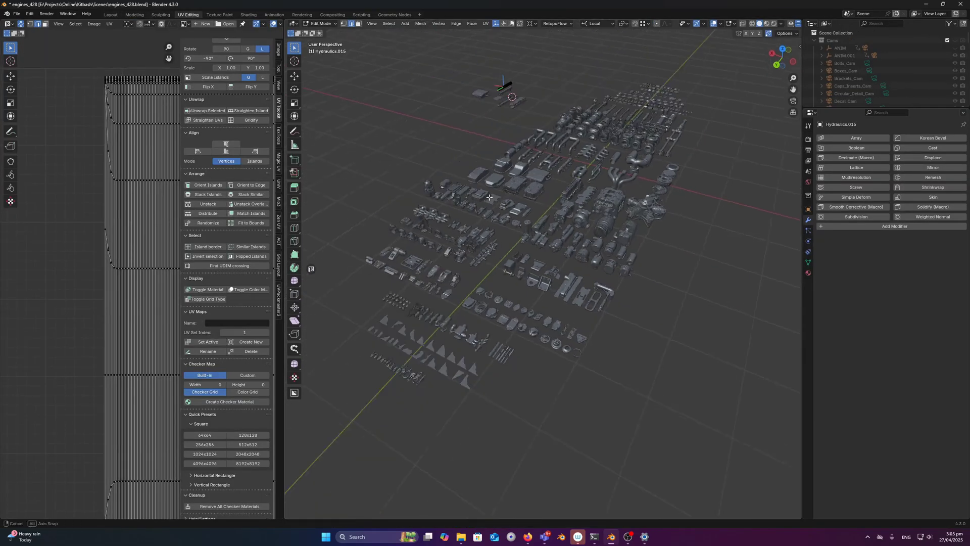
{"action": "key", "text": "Tab"}
{"action": "key", "text": "grave"}
{"action": "left_click", "coordinate": [524, 157]}
{"action": "key", "text": "ctrl+f"}
{"action": "middle_click_drag", "start_coordinate": [502, 252], "coordinate": [498, 219]}
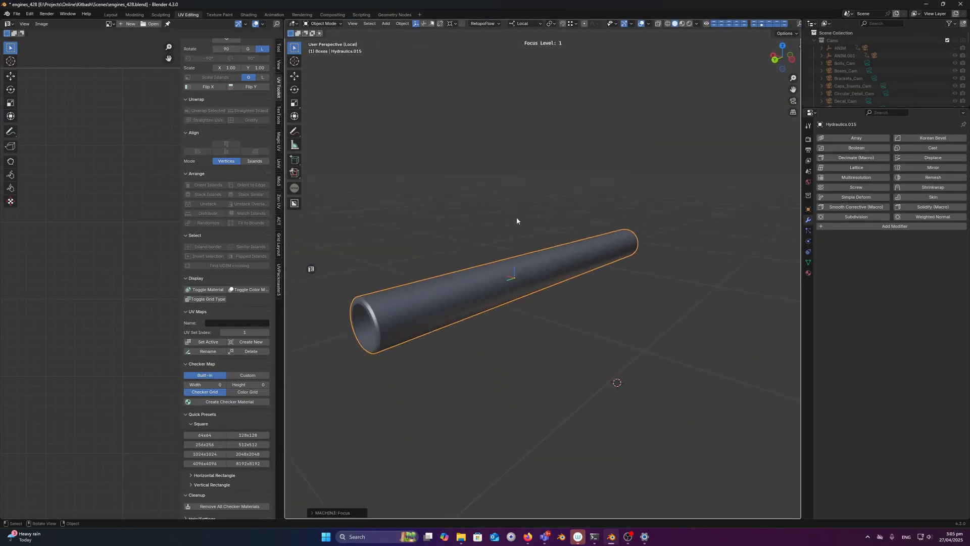
- Leave local view, add the lower barrel to the selection and isolate both barrels together
{"action": "key", "text": "ctrl+f"}
{"action": "left_click", "coordinate": [583, 313], "text": "shift"}
{"action": "key", "text": "ctrl+f"}
{"action": "scroll", "coordinate": [532, 258], "scroll_direction": "down", "scroll_amount": 1}
{"action": "middle_click_drag", "start_coordinate": [530, 274], "coordinate": [530, 266]}
- Isolate the upper barrel, select its whole mesh in Edit Mode and frame its UV layout with the sidebar hidden
{"action": "left_click", "coordinate": [530, 265]}
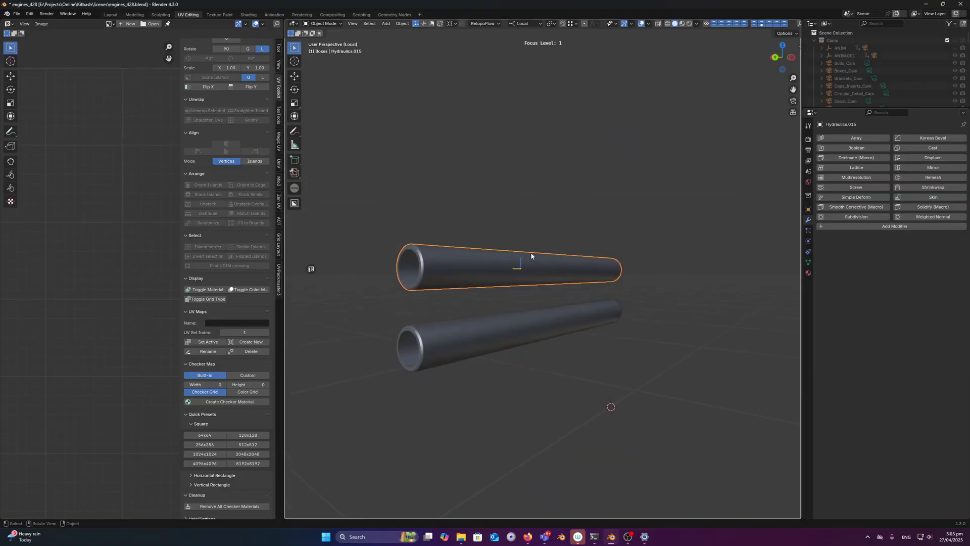
{"action": "key", "text": "f"}
{"action": "key", "text": "shift+w"}
{"action": "key", "text": "Tab"}
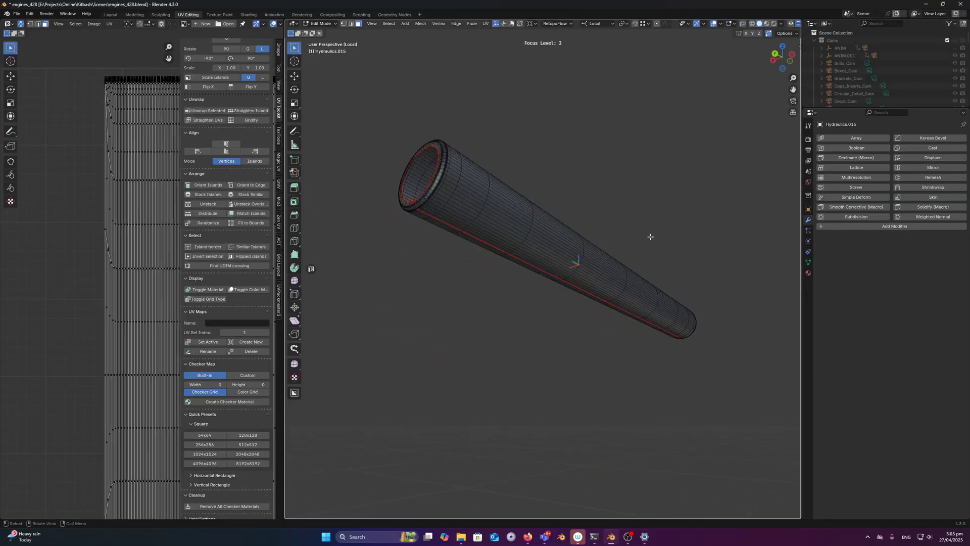
{"action": "key", "text": "a"}
{"action": "scroll", "coordinate": [115, 212], "scroll_direction": "down", "scroll_amount": 3}
{"action": "middle_click_drag", "start_coordinate": [163, 201], "coordinate": [126, 240]}
{"action": "key", "text": "n"}
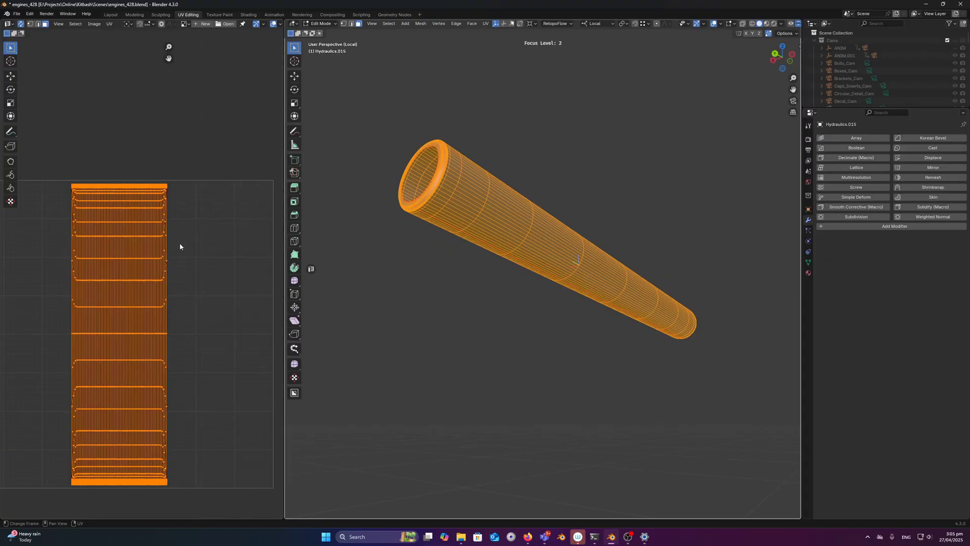
- Examine how the barrel's horizontal UV edge lines run near the island's side border
{"action": "scroll", "coordinate": [181, 243], "scroll_direction": "up", "scroll_amount": 4}
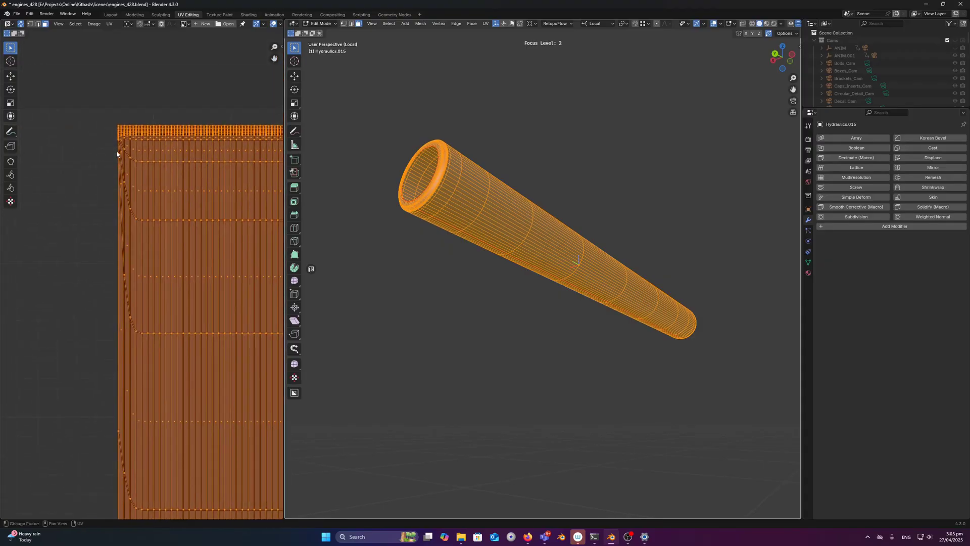
{"action": "scroll", "coordinate": [136, 249], "scroll_direction": "up", "scroll_amount": 2}
{"action": "scroll", "coordinate": [108, 130], "scroll_direction": "down", "scroll_amount": 2}
{"action": "middle_click_drag", "start_coordinate": [108, 130], "coordinate": [83, 157]}
{"action": "scroll", "coordinate": [157, 227], "scroll_direction": "down", "scroll_amount": 3}
{"action": "middle_click_drag", "start_coordinate": [176, 351], "coordinate": [153, 171]}
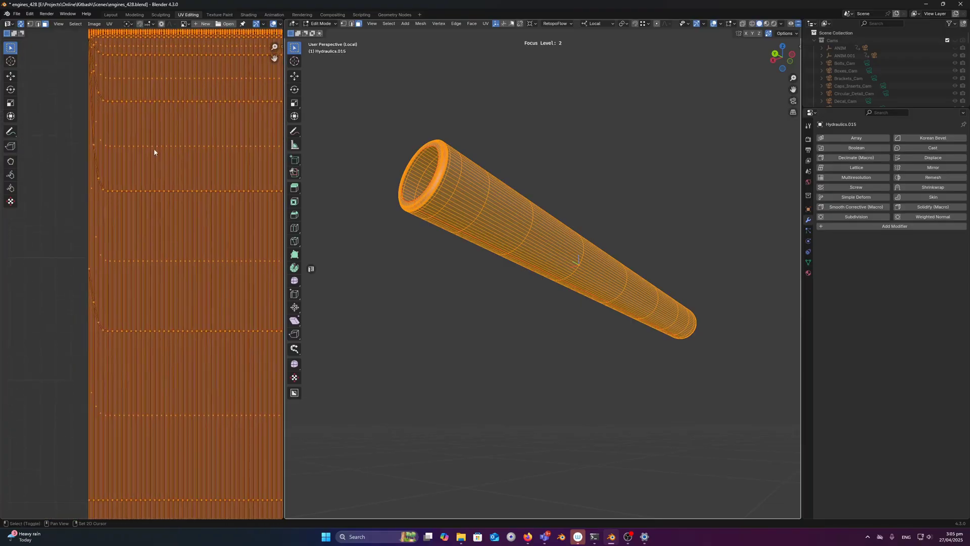
{"action": "middle_click_drag", "start_coordinate": [150, 434], "coordinate": [144, 272]}
{"action": "scroll", "coordinate": [144, 272], "scroll_direction": "up", "scroll_amount": 5}
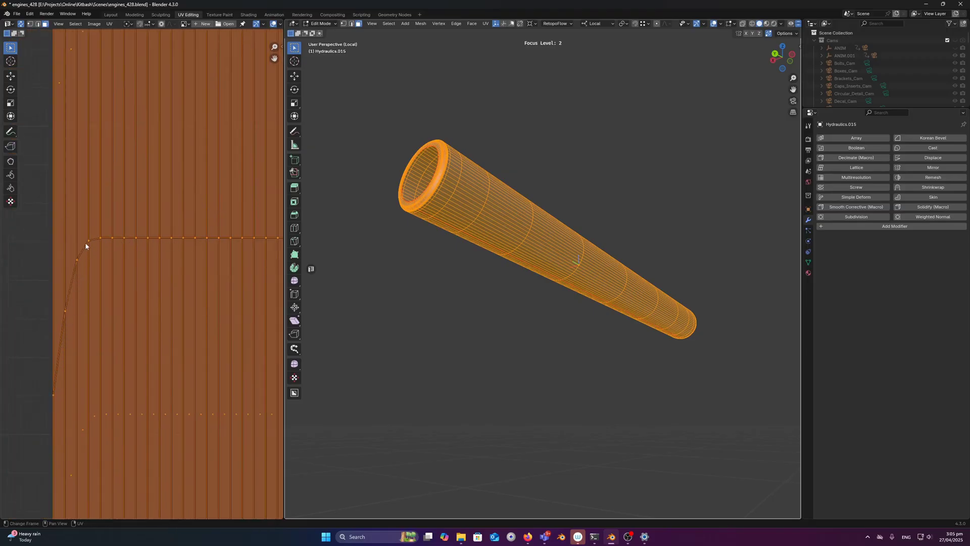
{"action": "scroll", "coordinate": [171, 275], "scroll_direction": "down", "scroll_amount": 3}
{"action": "scroll", "coordinate": [200, 269], "scroll_direction": "up", "scroll_amount": 4}
- Mark a straight edge path and the curved UV line near the island border with annotation strokes, and erase them
{"action": "left_click_drag", "start_coordinate": [155, 240], "coordinate": [40, 247]}
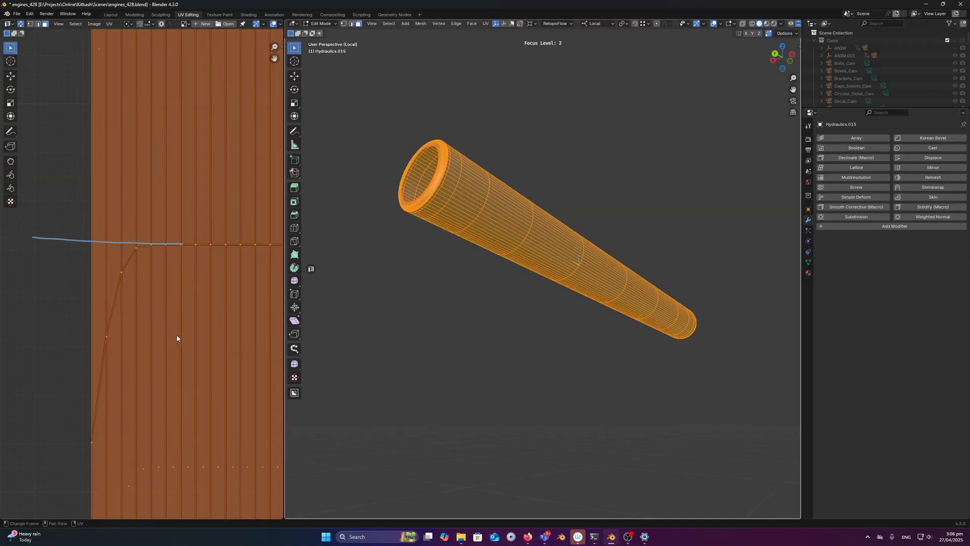
{"action": "middle_click_drag", "start_coordinate": [177, 338], "coordinate": [203, 276]}
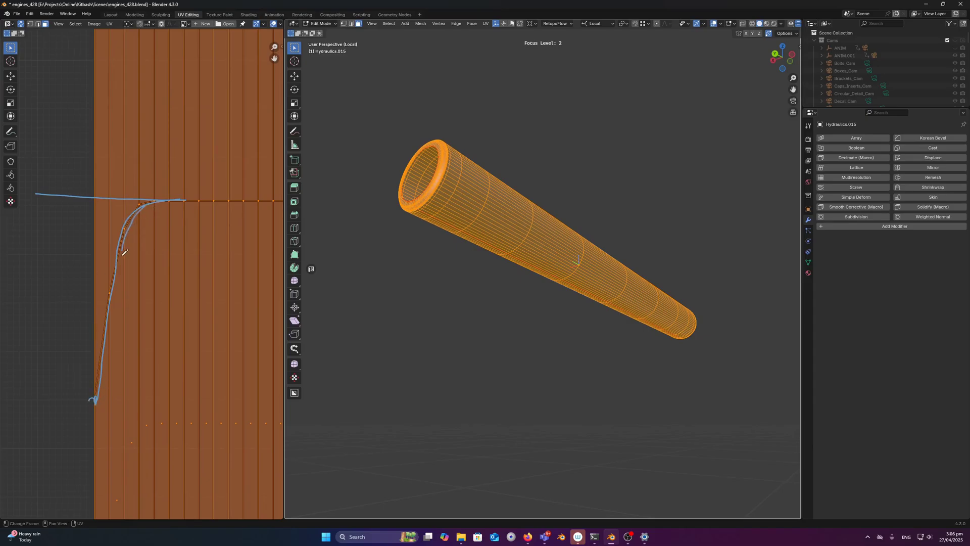
{"action": "mouse_move", "coordinate": [122, 260]}
{"action": "left_mouse_down"}
{"action": "mouse_move", "coordinate": [130, 197]}
{"action": "mouse_move", "coordinate": [101, 303]}
{"action": "left_mouse_up"}
{"action": "mouse_move", "coordinate": [96, 283]}
{"action": "right_mouse_down"}
{"action": "mouse_move", "coordinate": [39, 112]}
{"action": "mouse_move", "coordinate": [166, 183]}
{"action": "right_mouse_up"}
- Return to Object Mode, bring back the UV editor's sidebar and delete the upper barrel
{"action": "key", "text": "Tab"}
{"action": "key", "text": "n"}
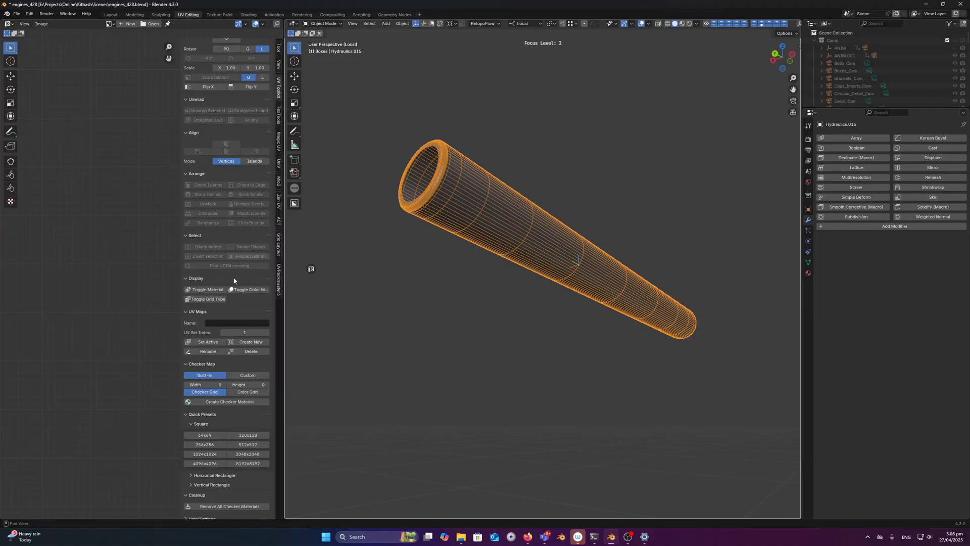
{"action": "scroll", "coordinate": [216, 458], "scroll_direction": "down", "scroll_amount": 1}
{"action": "left_click", "coordinate": [212, 461]}
{"action": "middle_click_drag", "start_coordinate": [517, 167], "coordinate": [517, 258]}
{"action": "key", "text": "x"}
{"action": "left_click", "coordinate": [583, 241]}
- Duplicate the remaining barrel and place the new copy above it along Z
{"action": "left_click", "coordinate": [554, 317]}
{"action": "key", "text": "f"}
{"action": "key", "text": "shift+d"}
{"action": "key", "text": "z"}
{"action": "left_click", "coordinate": [537, 213]}
{"action": "middle_click_drag", "start_coordinate": [545, 198], "coordinate": [498, 202]}
- Cut multiple evenly spaced edge loops into the upper barrel in Edit Mode
{"action": "key", "text": "Tab"}
{"action": "middle_click_drag", "start_coordinate": [523, 265], "coordinate": [512, 263]}
{"action": "key", "text": "ctrl+r"}
{"action": "scroll", "coordinate": [518, 251], "scroll_direction": "up", "scroll_amount": 20}
{"action": "scroll", "coordinate": [518, 252], "scroll_direction": "down", "scroll_amount": 8}
{"action": "scroll", "coordinate": [518, 254], "scroll_direction": "down", "scroll_amount": 1}
{"action": "left_click", "coordinate": [518, 253]}
{"action": "right_click", "coordinate": [518, 254]}
- Return to Object Mode and set the upper barrel's subdivision to level 2
{"action": "middle_click_drag", "start_coordinate": [518, 254], "coordinate": [584, 234]}
{"action": "scroll", "coordinate": [539, 234], "scroll_direction": "up", "scroll_amount": 2}
{"action": "key", "text": "Tab"}
{"action": "key", "text": "ctrl+2"}
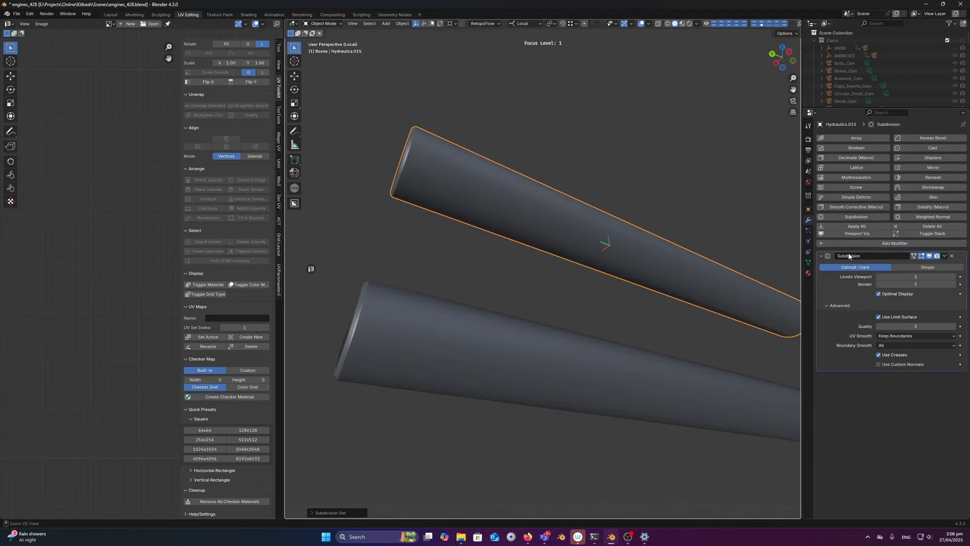
- Apply the upper barrel's Subdivision modifier and display its wireframe
{"action": "key", "text": "ctrl+a"}
{"action": "key", "text": "shift+z"}
{"action": "middle_click_drag", "start_coordinate": [573, 240], "coordinate": [563, 226]}
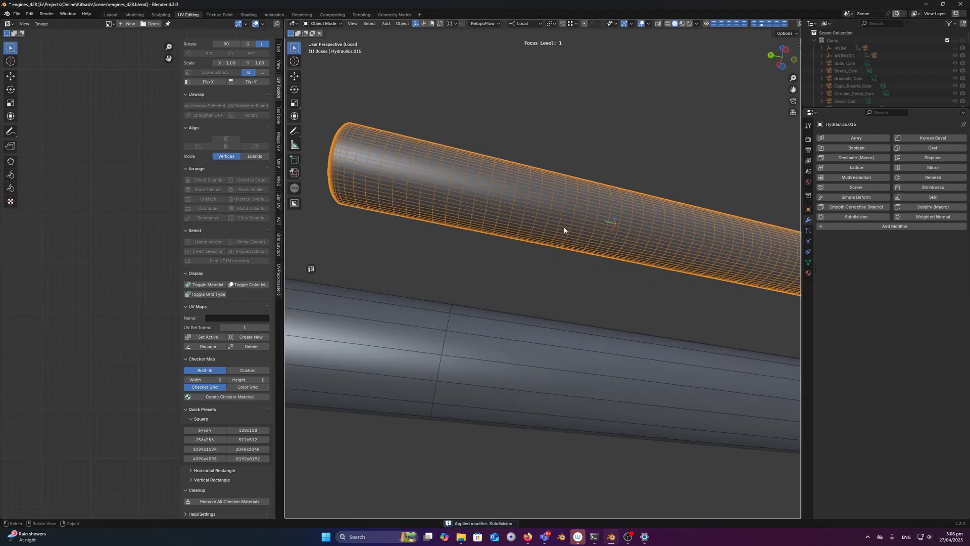
- Enter Edit Mode and examine how the applied subdivision curves the edges of the upper barrel's UV island
{"action": "key", "text": "Tab"}
{"action": "scroll", "coordinate": [201, 214], "scroll_direction": "down", "scroll_amount": 5}
{"action": "scroll", "coordinate": [141, 187], "scroll_direction": "up", "scroll_amount": 6}
{"action": "scroll", "coordinate": [89, 176], "scroll_direction": "down", "scroll_amount": 2}
{"action": "scroll", "coordinate": [121, 307], "scroll_direction": "up", "scroll_amount": 4}
{"action": "scroll", "coordinate": [102, 306], "scroll_direction": "down", "scroll_amount": 3}
{"action": "middle_click_drag", "start_coordinate": [32, 273], "coordinate": [82, 311]}
{"action": "scroll", "coordinate": [86, 325], "scroll_direction": "up", "scroll_amount": 4}
{"action": "middle_click_drag", "start_coordinate": [144, 185], "coordinate": [141, 275]}
{"action": "scroll", "coordinate": [141, 275], "scroll_direction": "up", "scroll_amount": 3}
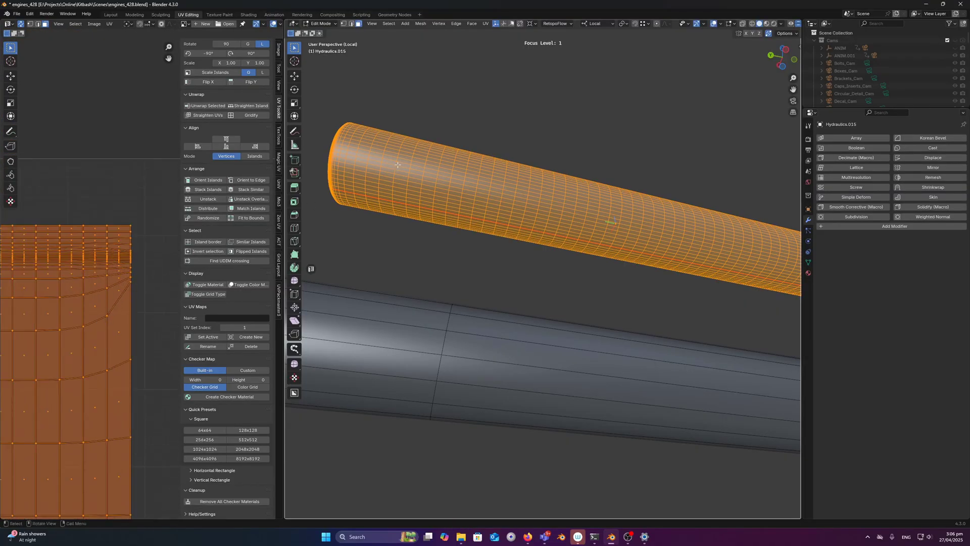
{"action": "middle_click_drag", "start_coordinate": [397, 165], "coordinate": [479, 232], "text": "shift"}
- Return to Object Mode, select the lower barrel and set its subdivision to level 0
{"action": "key", "text": "Tab"}
{"action": "middle_click_drag", "start_coordinate": [466, 445], "coordinate": [477, 349], "text": "shift"}
{"action": "left_click", "coordinate": [488, 354]}
{"action": "key", "text": "ctrl+0"}
{"action": "scroll", "coordinate": [478, 347], "scroll_direction": "down", "scroll_amount": 4}
{"action": "scroll", "coordinate": [513, 282], "scroll_direction": "down", "scroll_amount": 3}
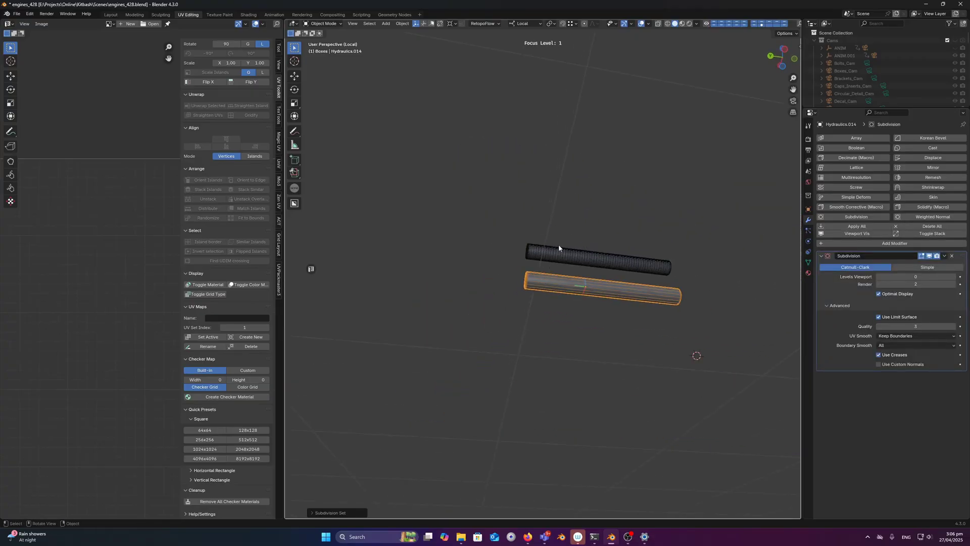
- Bring back the upper looped barrel with its unapplied Subdivision modifier and set it to level 0
{"action": "key", "text": "shift+d"}
{"action": "right_click", "coordinate": [571, 278]}
{"action": "left_click", "coordinate": [558, 266]}
{"action": "key", "text": "ctrl+1"}
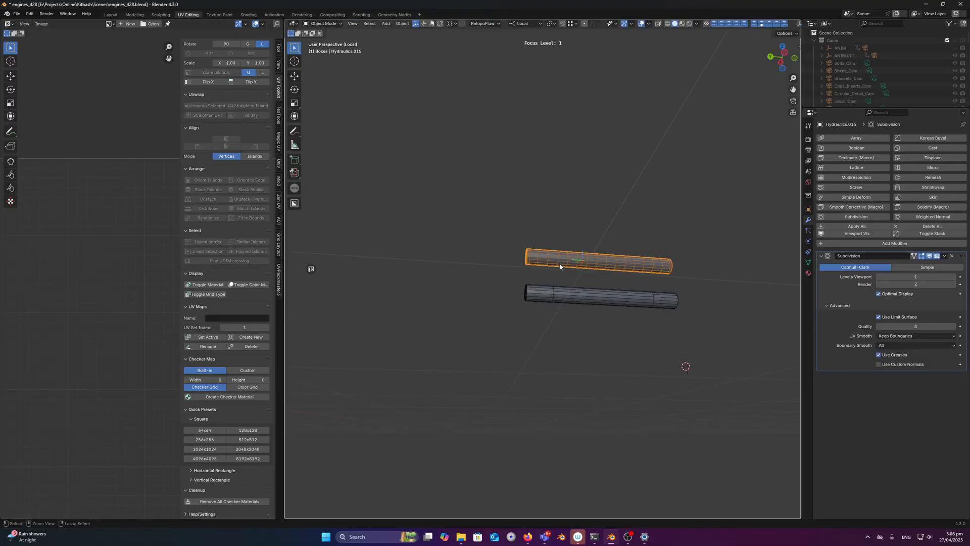
{"action": "scroll", "coordinate": [538, 289], "scroll_direction": "up", "scroll_amount": 6}
{"action": "key", "text": "ctrl+0"}
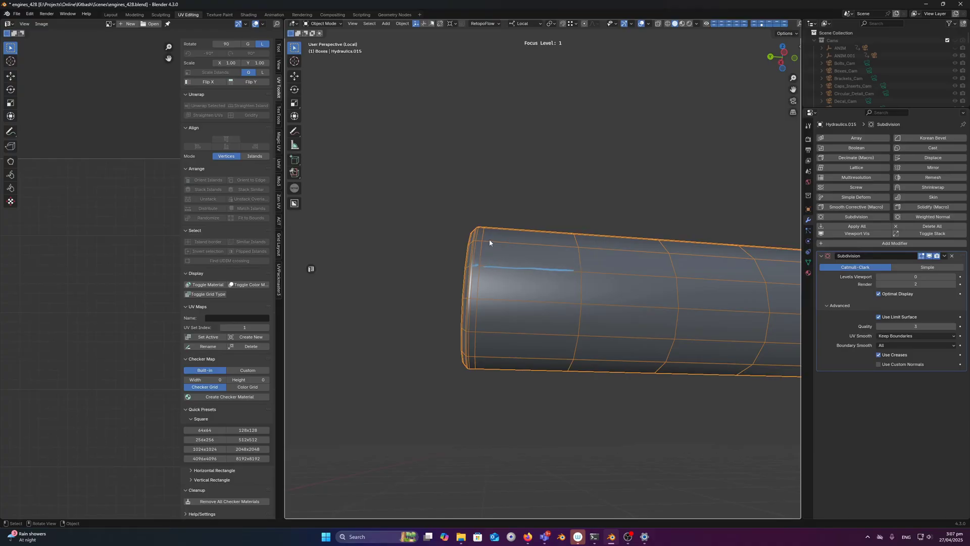
- Try cutting a dense band of edge loops between the upper barrel's open end and its first loop, and inspect it in Object Mode
{"action": "left_click_drag", "start_coordinate": [471, 213], "coordinate": [467, 397]}
{"action": "right_click_drag", "start_coordinate": [424, 271], "coordinate": [370, 316]}
{"action": "scroll", "coordinate": [528, 241], "scroll_direction": "down", "scroll_amount": 1}
{"action": "middle_click_drag", "start_coordinate": [528, 241], "coordinate": [544, 296]}
{"action": "key", "text": "Tab"}
{"action": "left_click", "coordinate": [543, 329]}
{"action": "key", "text": "ctrl+r"}
{"action": "scroll", "coordinate": [532, 272], "scroll_direction": "up", "scroll_amount": 6}
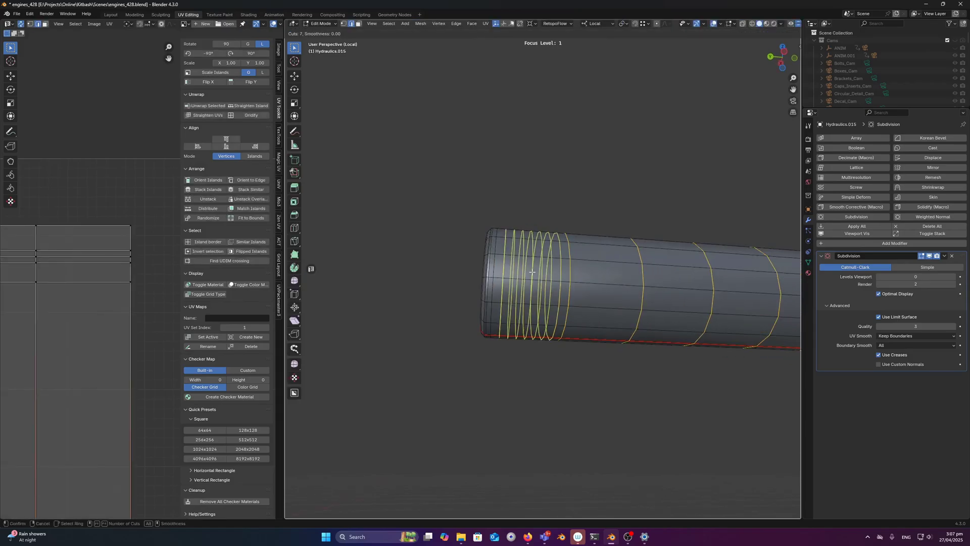
{"action": "scroll", "coordinate": [532, 272], "scroll_direction": "up", "scroll_amount": 3}
{"action": "left_click", "coordinate": [542, 277]}
{"action": "key", "text": "Tab"}
{"action": "left_click", "coordinate": [554, 186]}
{"action": "scroll", "coordinate": [542, 272], "scroll_direction": "up", "scroll_amount": 3}
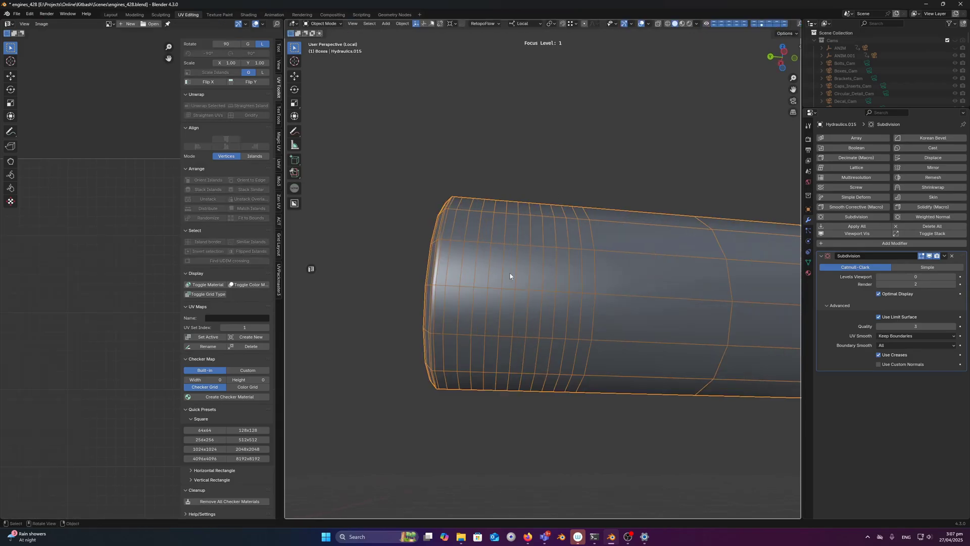
{"action": "mouse_move", "coordinate": [544, 275]}
{"action": "middle_mouse_down"}
{"action": "mouse_move", "coordinate": [639, 278]}
{"action": "mouse_move", "coordinate": [526, 269]}
{"action": "middle_mouse_up"}
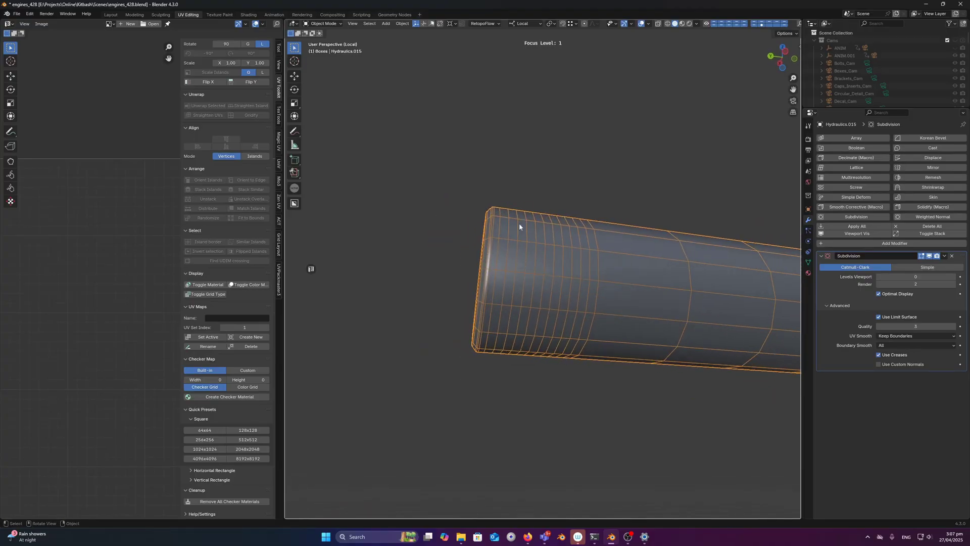
- Undo the dense end loops, examine the upper barrel's evenly spaced loops in Edit Mode and return to Object Mode
{"action": "scroll", "coordinate": [523, 263], "scroll_direction": "down", "scroll_amount": 3}
{"action": "key", "text": "Tab"}
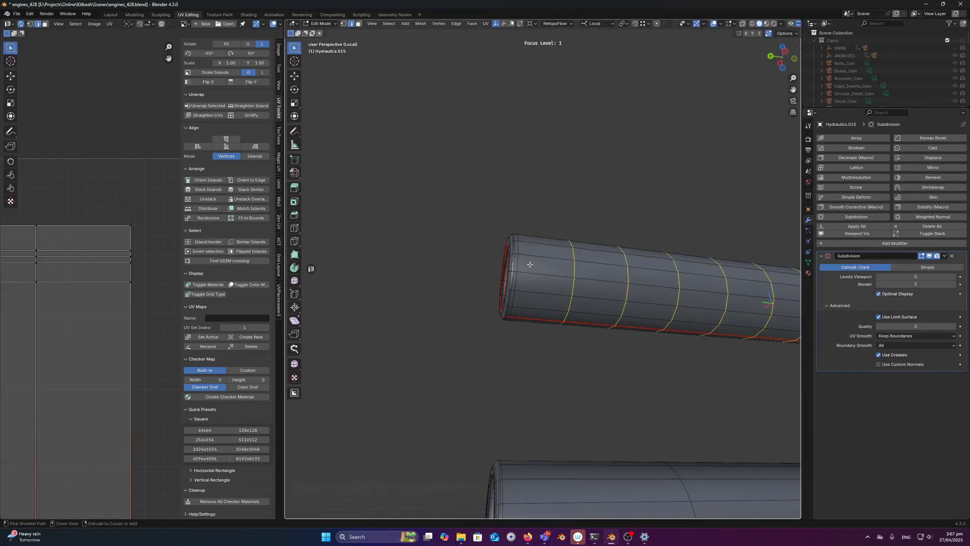
{"action": "scroll", "coordinate": [556, 271], "scroll_direction": "down", "scroll_amount": 2}
{"action": "scroll", "coordinate": [566, 277], "scroll_direction": "up", "scroll_amount": 2}
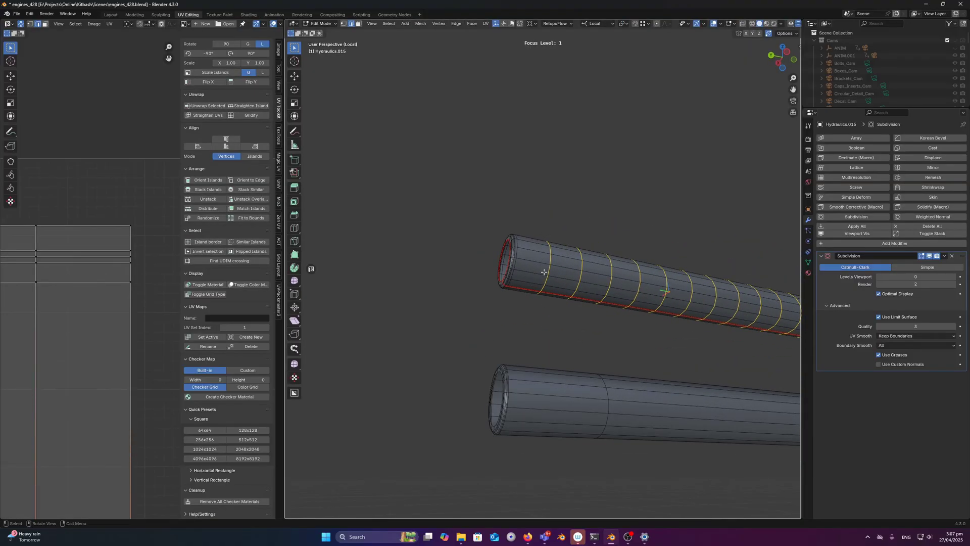
{"action": "middle_click_drag", "start_coordinate": [571, 269], "coordinate": [518, 275], "text": "shift"}
{"action": "scroll", "coordinate": [776, 306], "scroll_direction": "up", "scroll_amount": 1}
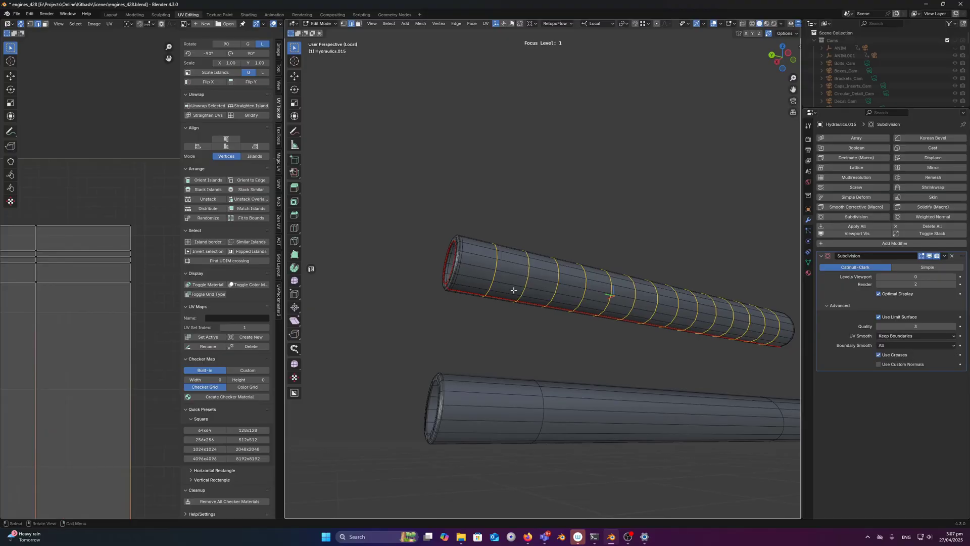
{"action": "middle_click_drag", "start_coordinate": [556, 283], "coordinate": [526, 303]}
{"action": "key", "text": "Tab"}
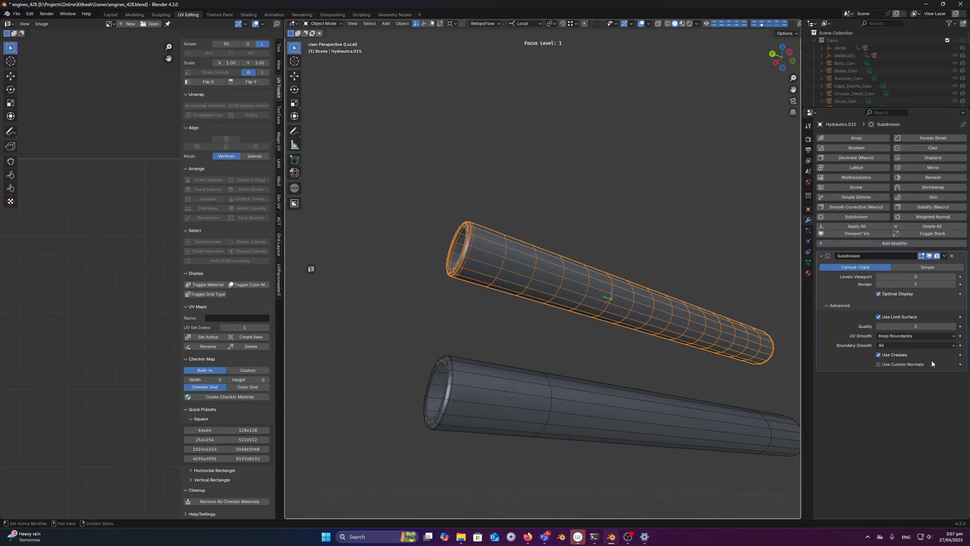
- Delete the upper looped barrel and select the remaining barrel at subdivision level 0
{"action": "left_click", "coordinate": [907, 336]}
{"action": "key", "text": "x"}
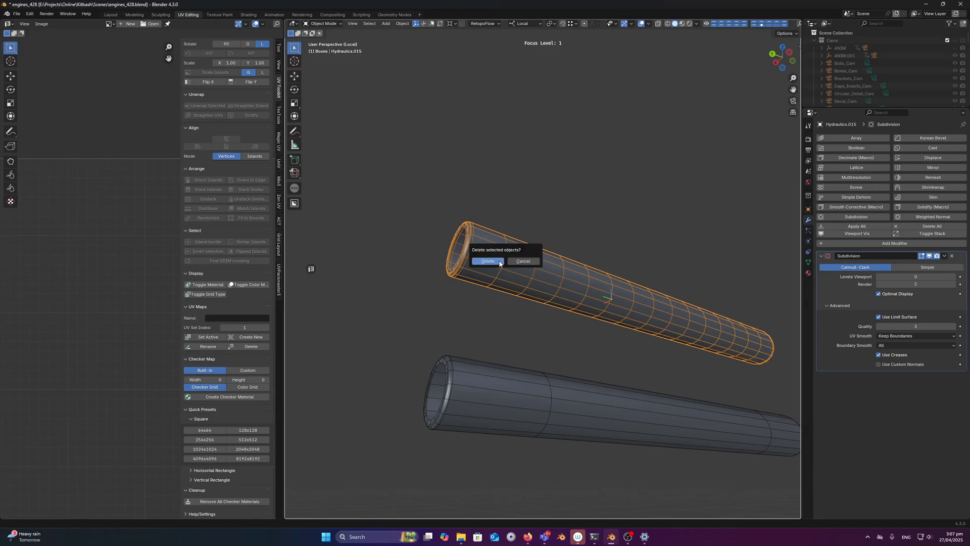
{"action": "left_click", "coordinate": [488, 262]}
{"action": "key", "text": "ctrl+0"}
{"action": "left_click", "coordinate": [482, 367]}
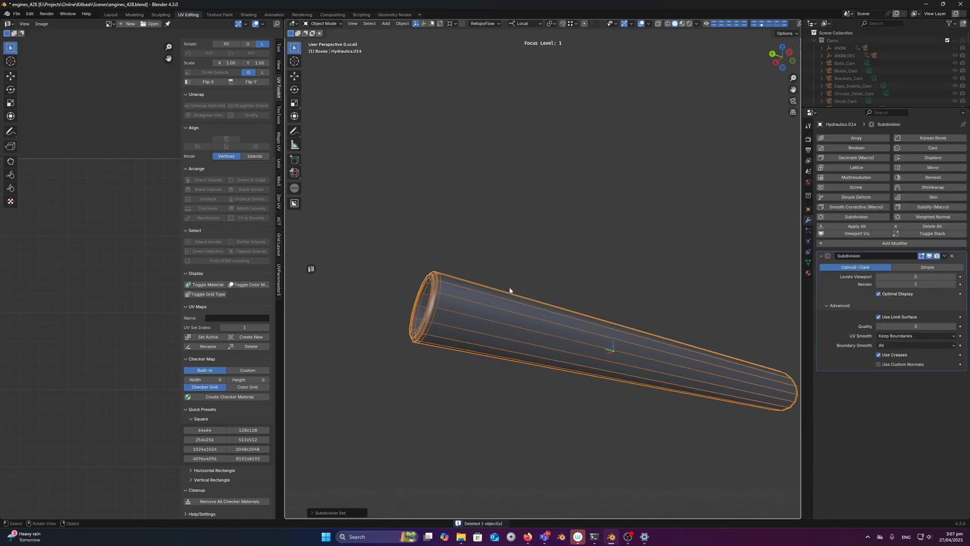
{"action": "middle_click_drag", "start_coordinate": [510, 291], "coordinate": [522, 297]}
{"action": "scroll", "coordinate": [513, 293], "scroll_direction": "up", "scroll_amount": 3}
{"action": "scroll", "coordinate": [525, 296], "scroll_direction": "down", "scroll_amount": 2}
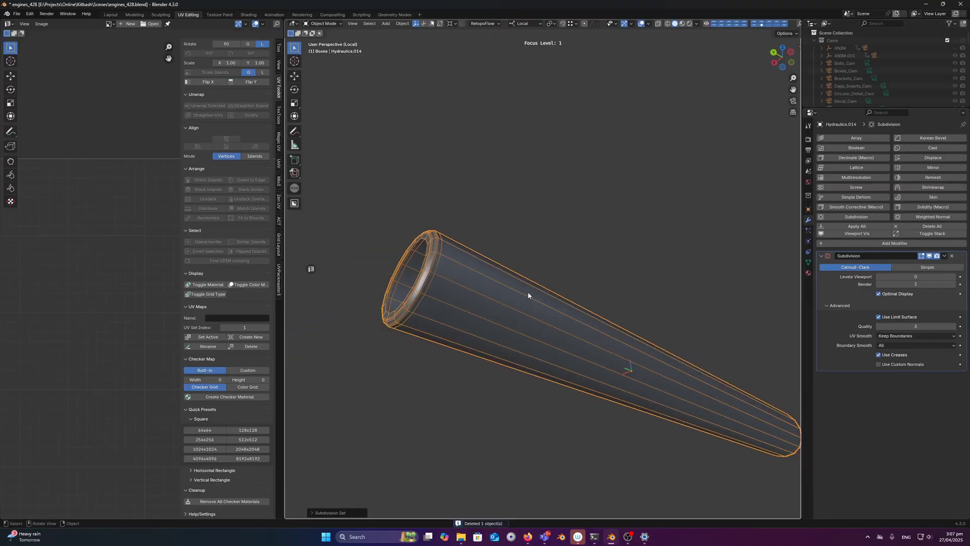
- Apply the 4096x4096 checker grid preset to the remaining barrel
{"action": "left_click", "coordinate": [206, 459]}
{"action": "scroll", "coordinate": [481, 313], "scroll_direction": "down", "scroll_amount": 1}
{"action": "middle_click_drag", "start_coordinate": [481, 310], "coordinate": [554, 289]}
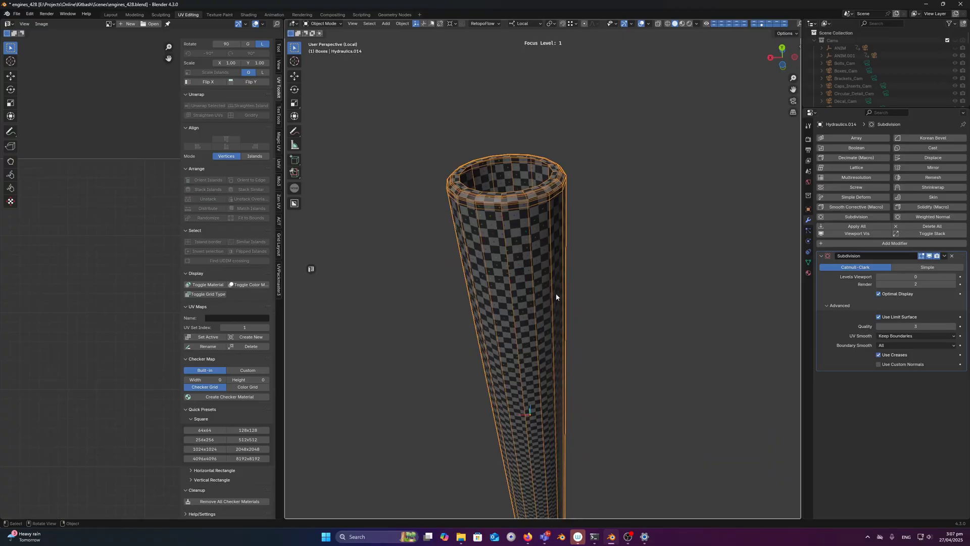
- Set the barrel's subdivision UV Smooth option to Keep Corners
{"action": "left_click", "coordinate": [900, 336]}
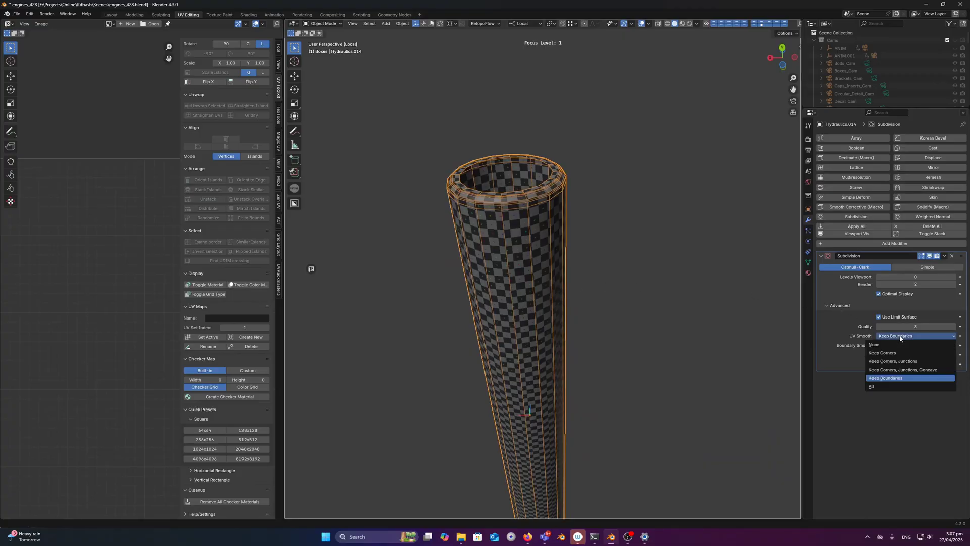
{"action": "left_click", "coordinate": [898, 353]}
{"action": "middle_click_drag", "start_coordinate": [592, 278], "coordinate": [356, 243]}
- Preview the checkered barrel at subdivision levels 1, 3 and 2, ending at level 0
{"action": "key", "text": "ctrl+1"}
{"action": "key", "text": "ctrl+3"}
{"action": "key", "text": "ctrl+0"}
{"action": "scroll", "coordinate": [425, 248], "scroll_direction": "up", "scroll_amount": 3}
{"action": "middle_click_drag", "start_coordinate": [595, 265], "coordinate": [562, 293]}
{"action": "scroll", "coordinate": [586, 292], "scroll_direction": "up", "scroll_amount": 3}
{"action": "scroll", "coordinate": [586, 293], "scroll_direction": "up", "scroll_amount": 1}
{"action": "key", "text": "ctrl+2"}
{"action": "scroll", "coordinate": [576, 289], "scroll_direction": "down", "scroll_amount": 3}
{"action": "key", "text": "ctrl+0"}
- Duplicate the checkered barrel and place the copy above it along Z
{"action": "scroll", "coordinate": [577, 303], "scroll_direction": "down", "scroll_amount": 8}
{"action": "key", "text": "shift+d"}
{"action": "key", "text": "z"}
{"action": "left_click", "coordinate": [566, 253]}
- Set the upper copy's subdivision to level 2 and apply the Subdivision modifier
{"action": "key", "text": "ctrl+2"}
{"action": "mouse_move", "coordinate": [566, 253]}
{"action": "middle_mouse_down"}
{"action": "mouse_move", "coordinate": [556, 236]}
{"action": "mouse_move", "coordinate": [565, 259]}
{"action": "mouse_move", "coordinate": [576, 253]}
{"action": "middle_mouse_up"}
{"action": "scroll", "coordinate": [556, 236], "scroll_direction": "up", "scroll_amount": 3}
{"action": "key", "text": "shift+z"}
{"action": "key", "text": "ctrl+2"}
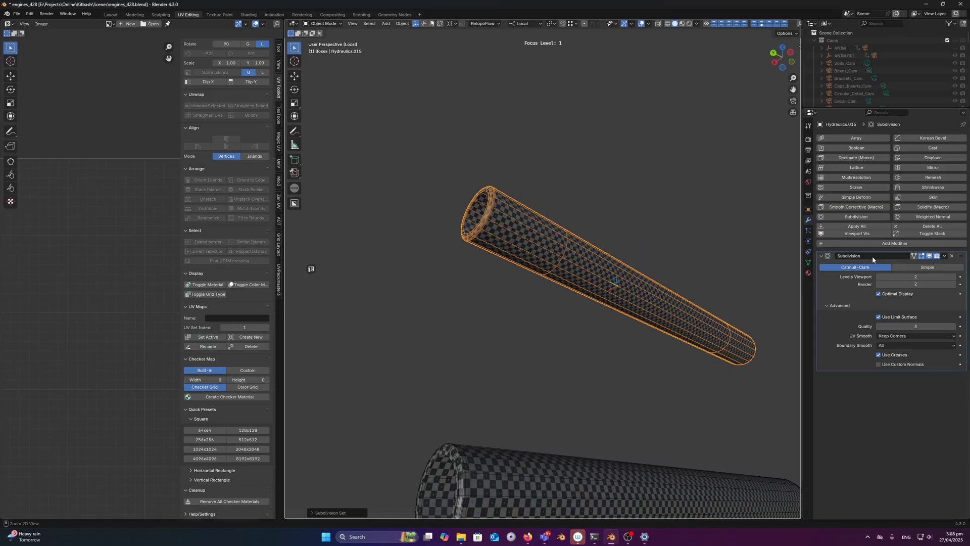
{"action": "key", "text": "ctrl+a"}
- Enter Edit Mode, hide the UV editor's sidebar and examine the corner and upper edge of the barrel's UV island
{"action": "scroll", "coordinate": [578, 257], "scroll_direction": "up", "scroll_amount": 2}
{"action": "key", "text": "Tab"}
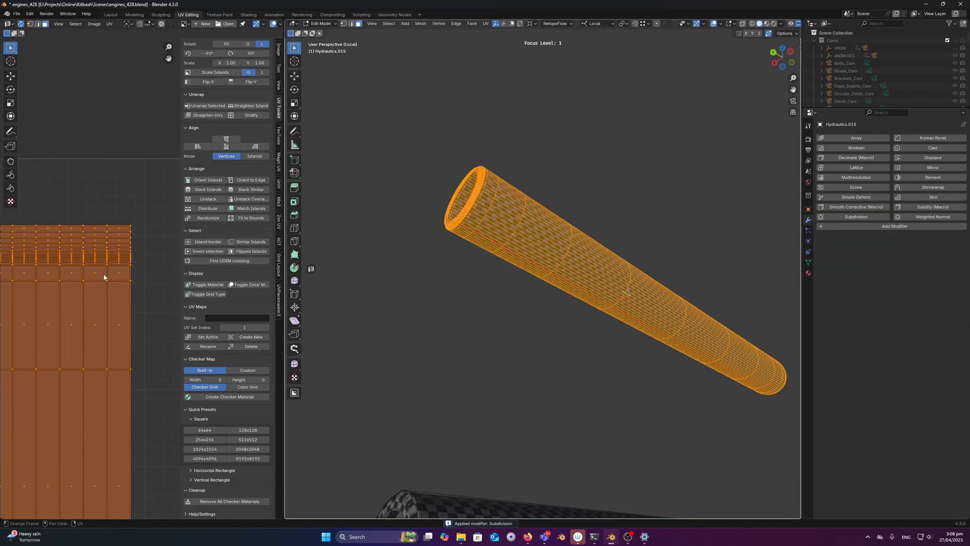
{"action": "scroll", "coordinate": [115, 277], "scroll_direction": "down", "scroll_amount": 4}
{"action": "middle_click_drag", "start_coordinate": [116, 278], "coordinate": [147, 261]}
{"action": "scroll", "coordinate": [111, 307], "scroll_direction": "up", "scroll_amount": 7}
{"action": "scroll", "coordinate": [146, 266], "scroll_direction": "up", "scroll_amount": 2}
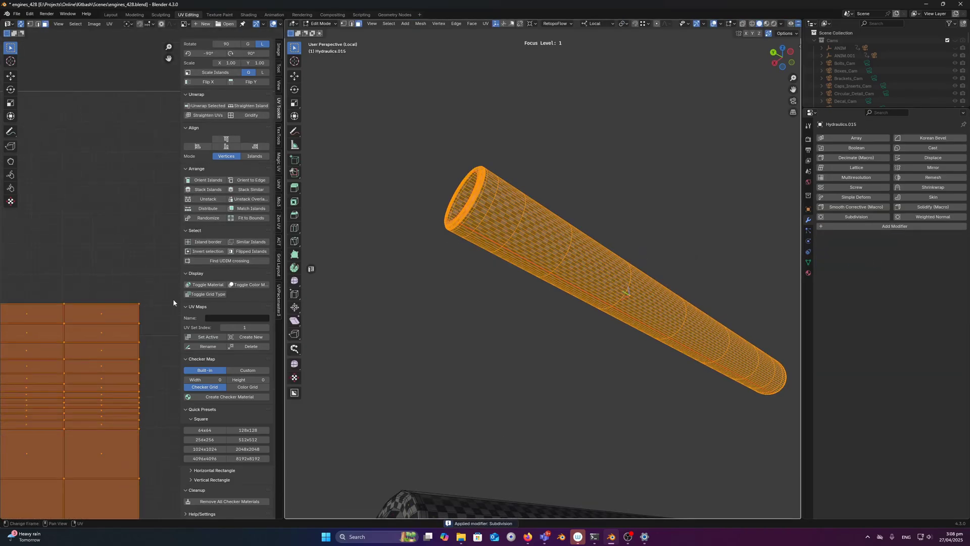
{"action": "key", "text": "n"}
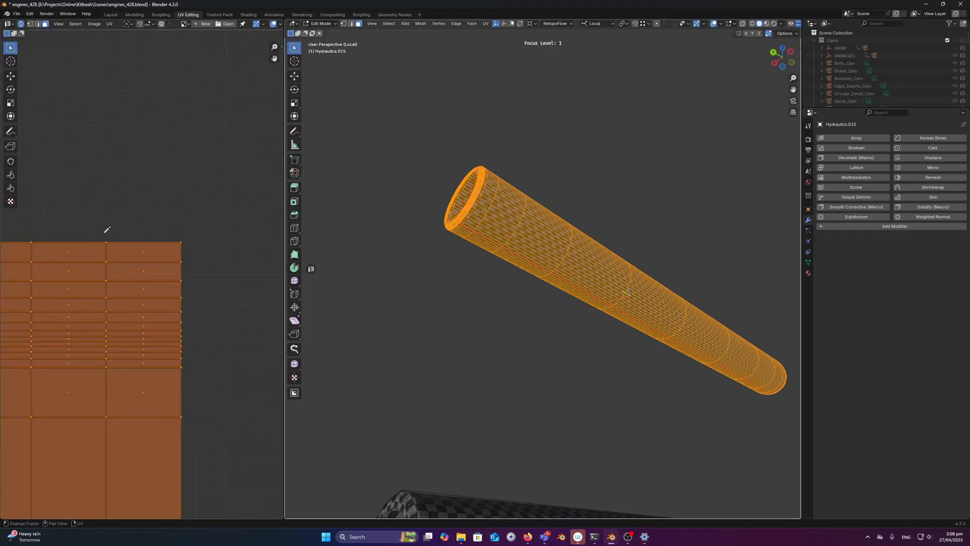
{"action": "mouse_move", "coordinate": [104, 233]}
{"action": "left_mouse_down"}
{"action": "mouse_move", "coordinate": [192, 229]}
{"action": "mouse_move", "coordinate": [197, 278]}
{"action": "left_mouse_up"}
{"action": "mouse_move", "coordinate": [187, 240]}
{"action": "right_mouse_down"}
{"action": "mouse_move", "coordinate": [187, 256]}
{"action": "mouse_move", "coordinate": [103, 227]}
{"action": "right_mouse_up"}
{"action": "scroll", "coordinate": [140, 247], "scroll_direction": "down", "scroll_amount": 2}
- Examine the side boundary and lengthwise row spacing of the upper barrel's UV island
{"action": "scroll", "coordinate": [171, 327], "scroll_direction": "down", "scroll_amount": 15}
{"action": "middle_click_drag", "start_coordinate": [114, 296], "coordinate": [239, 280]}
{"action": "scroll", "coordinate": [212, 323], "scroll_direction": "down", "scroll_amount": 2}
{"action": "middle_click_drag", "start_coordinate": [198, 361], "coordinate": [169, 288]}
{"action": "scroll", "coordinate": [169, 287], "scroll_direction": "up", "scroll_amount": 4}
{"action": "scroll", "coordinate": [169, 290], "scroll_direction": "up", "scroll_amount": 3}
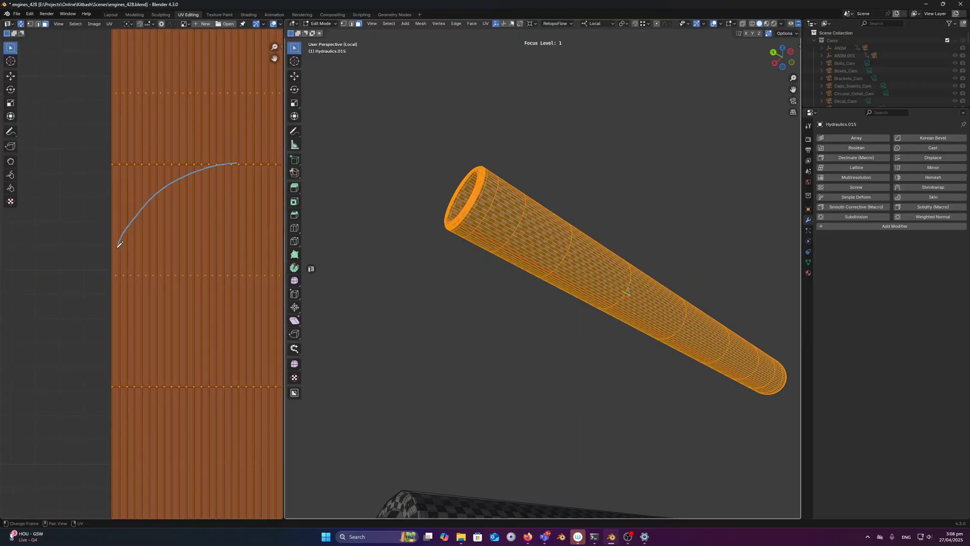
{"action": "right_click_drag", "start_coordinate": [111, 273], "coordinate": [170, 195]}
{"action": "scroll", "coordinate": [223, 205], "scroll_direction": "down", "scroll_amount": 11}
{"action": "middle_click_drag", "start_coordinate": [209, 212], "coordinate": [170, 217]}
{"action": "scroll", "coordinate": [169, 221], "scroll_direction": "up", "scroll_amount": 4}
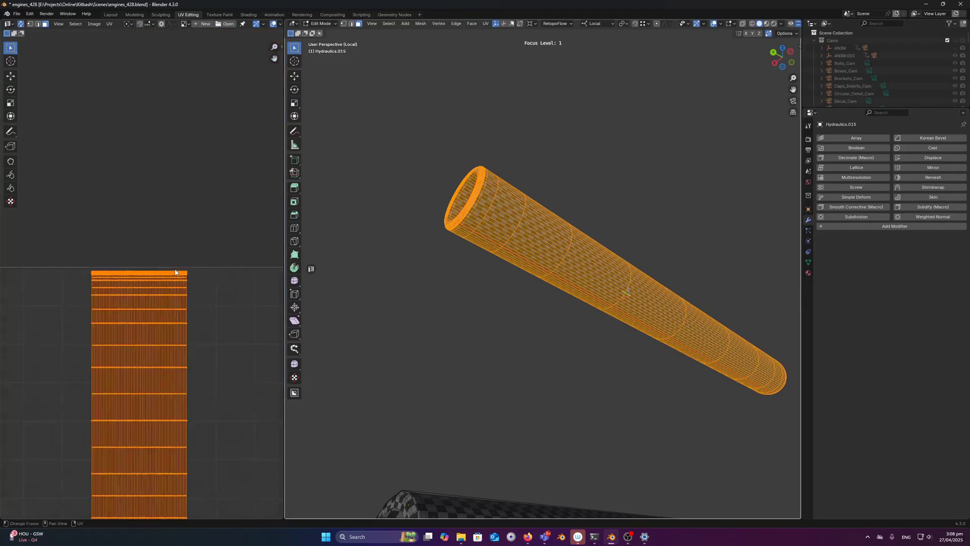
- Return to Object Mode, check the checker pattern around the rim and delete the upper barrel
{"action": "key", "text": "Tab"}
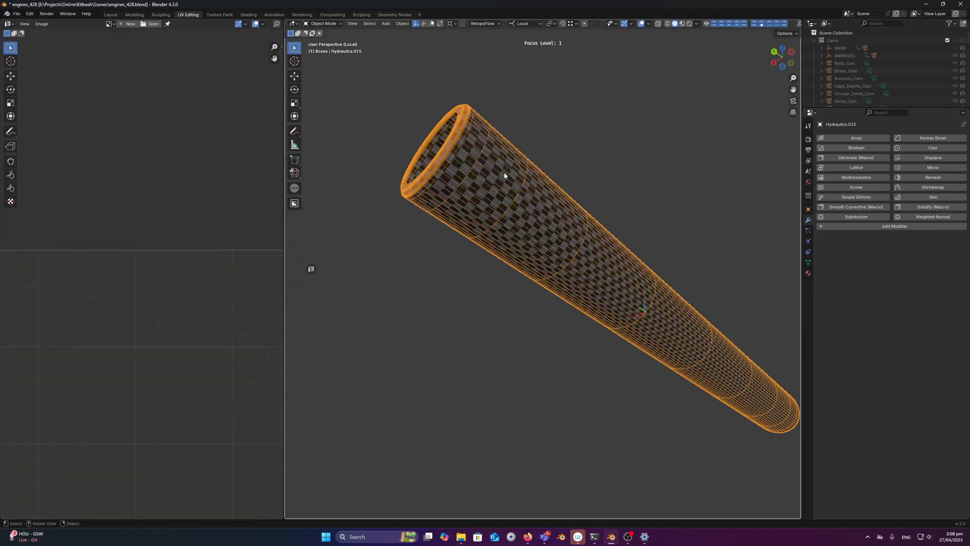
{"action": "middle_click_drag", "start_coordinate": [505, 172], "coordinate": [523, 230]}
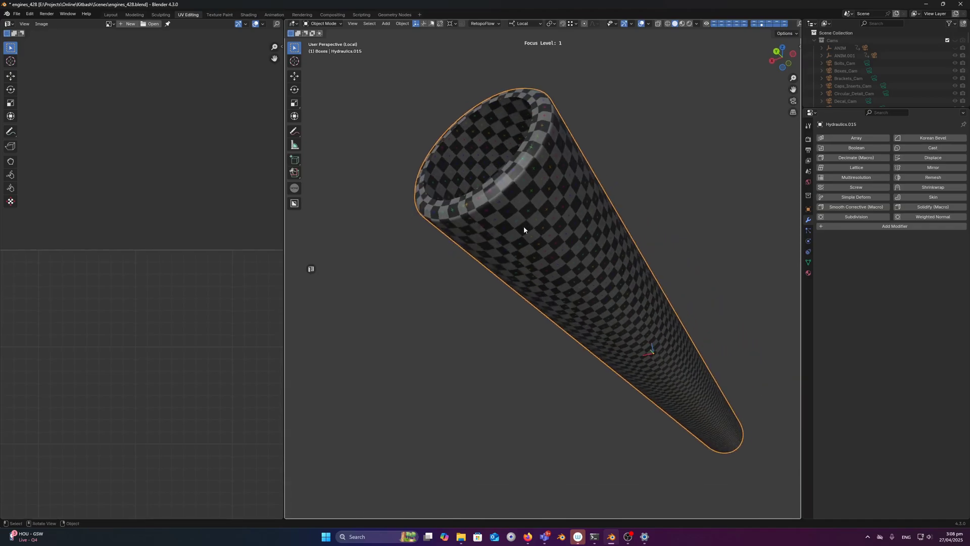
{"action": "scroll", "coordinate": [517, 226], "scroll_direction": "down", "scroll_amount": 2}
{"action": "key", "text": "x"}
{"action": "left_click", "coordinate": [517, 226]}
{"action": "scroll", "coordinate": [539, 250], "scroll_direction": "down", "scroll_amount": 3}
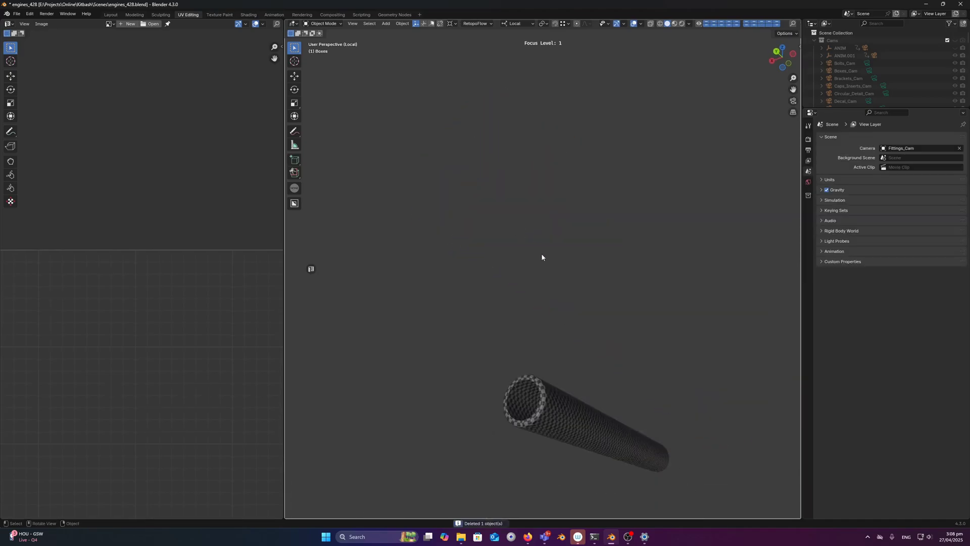
- Select the remaining barrel and cut one centred edge loop around it in Edit Mode
{"action": "left_click", "coordinate": [558, 395]}
{"action": "key", "text": "Tab"}
{"action": "scroll", "coordinate": [169, 277], "scroll_direction": "down", "scroll_amount": 4}
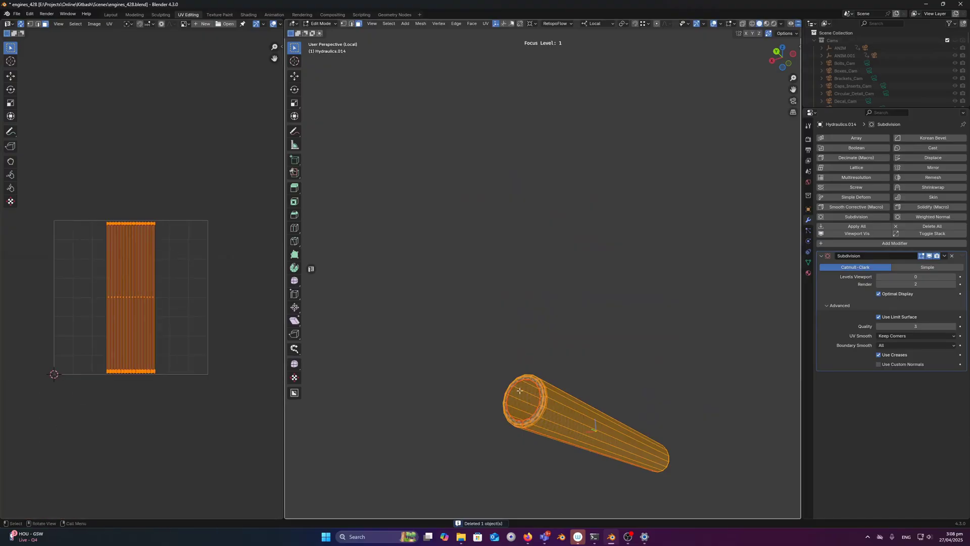
{"action": "scroll", "coordinate": [132, 269], "scroll_direction": "up", "scroll_amount": 3}
{"action": "middle_click_drag", "start_coordinate": [510, 323], "coordinate": [613, 369]}
{"action": "key", "text": "ctrl+r"}
{"action": "left_click", "coordinate": [631, 373]}
{"action": "right_click", "coordinate": [630, 373]}
- Try shifting the outer vertices of the UV island's middle row along X
{"action": "key", "text": "Tab"}
{"action": "left_click", "coordinate": [513, 339]}
{"action": "left_click", "coordinate": [166, 319]}
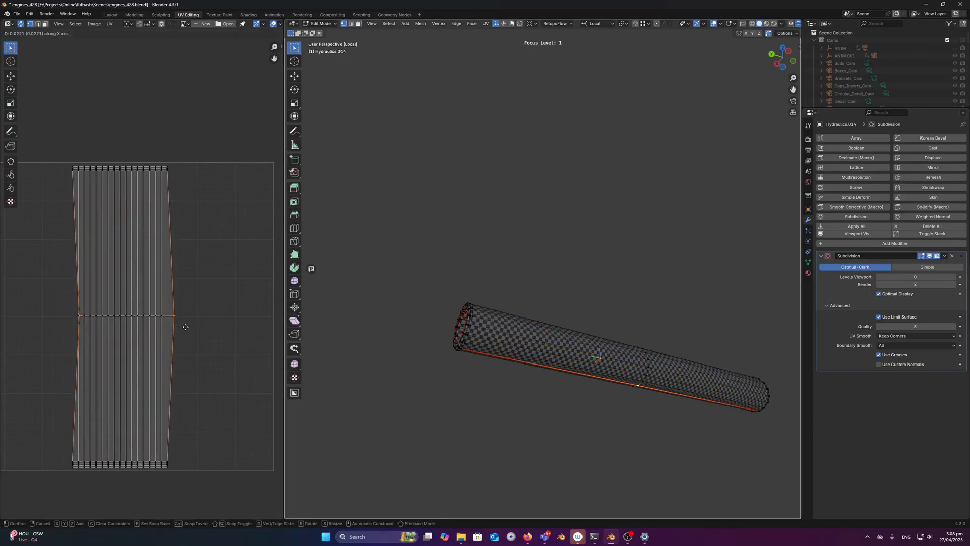
- Turn off UV sync selection, select the whole mesh and undo the shift of the middle UV vertices
{"action": "left_click", "coordinate": [21, 24]}
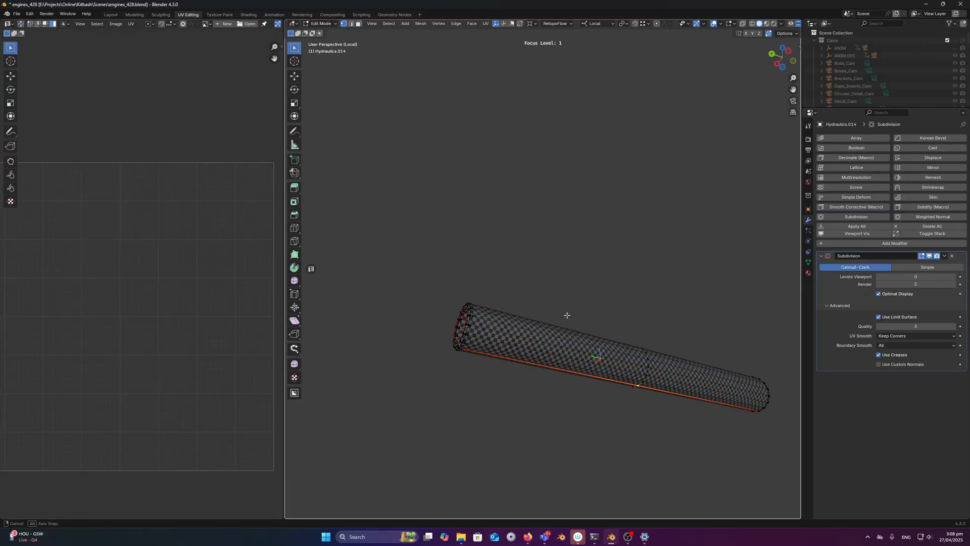
{"action": "key", "text": "a"}
{"action": "key", "text": "1"}
{"action": "key", "text": "ctrl+z"}
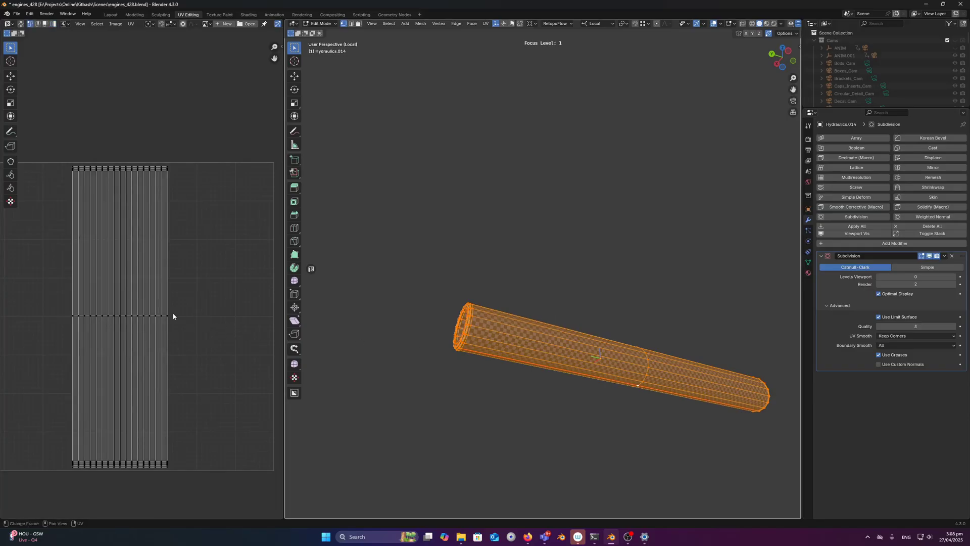
- Try scaling the UV island's middle vertices outward, inspect the checker pattern on the barrel and undo the scaling
{"action": "key", "text": "s"}
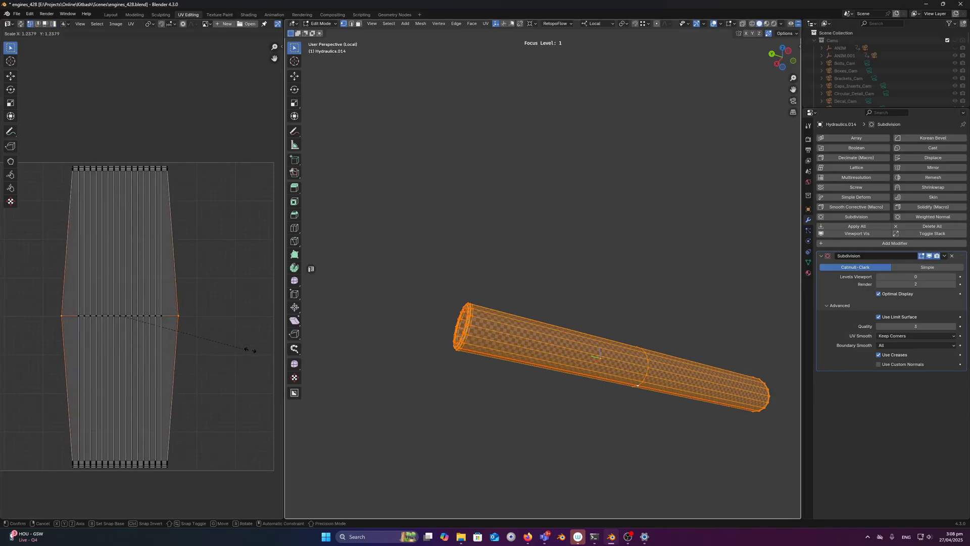
{"action": "left_click", "coordinate": [210, 338]}
{"action": "middle_click_drag", "start_coordinate": [424, 330], "coordinate": [437, 327]}
{"action": "scroll", "coordinate": [437, 327], "scroll_direction": "up", "scroll_amount": 3}
{"action": "middle_click_drag", "start_coordinate": [521, 344], "coordinate": [471, 314]}
{"action": "key", "text": "ctrl+z"}
{"action": "key", "text": "ctrl+z"}
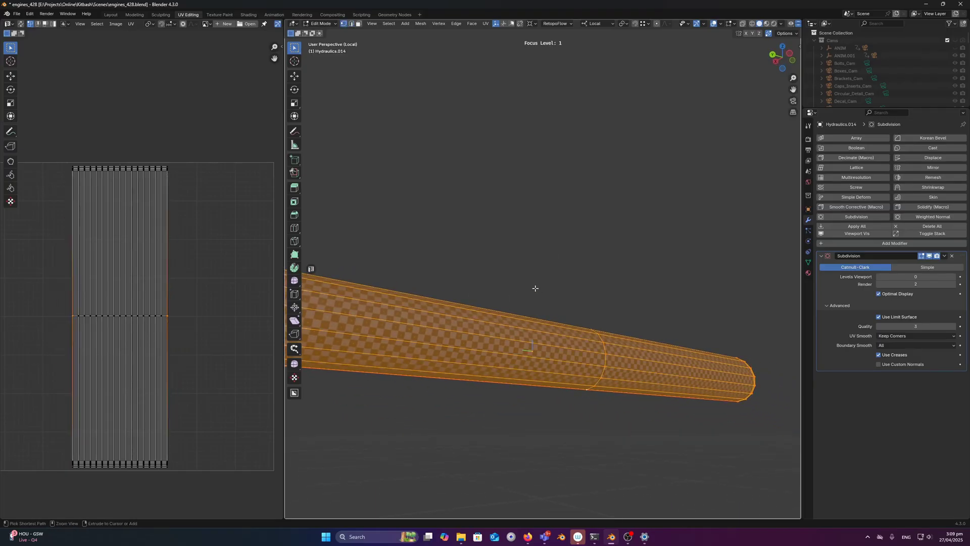
- Select the barrel's middle edge loop and scale it up to about twice its size
{"action": "middle_click_drag", "start_coordinate": [535, 288], "coordinate": [540, 287]}
{"action": "left_click", "coordinate": [541, 287]}
{"action": "left_click", "coordinate": [607, 376], "text": "alt"}
{"action": "key", "text": "s"}
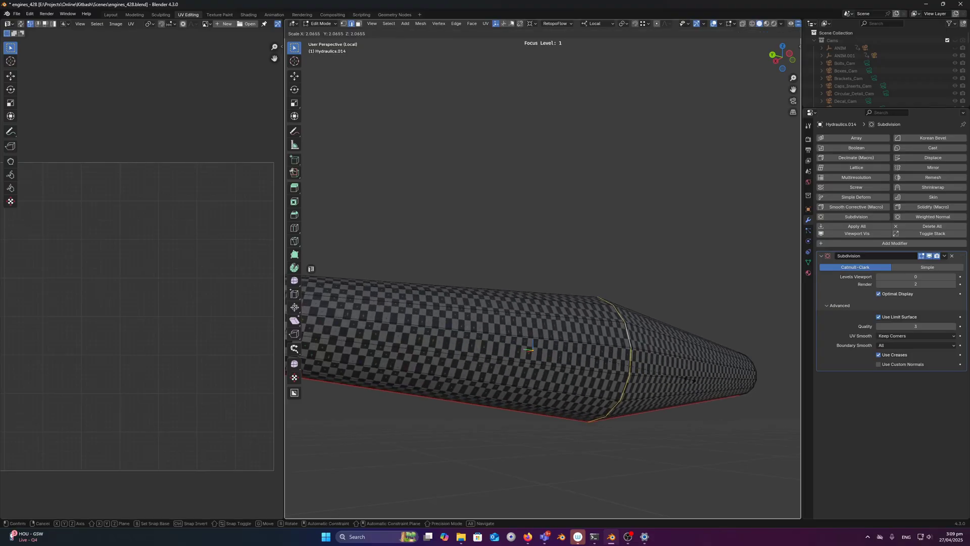
{"action": "left_click", "coordinate": [677, 377]}
{"action": "scroll", "coordinate": [554, 342], "scroll_direction": "down", "scroll_amount": 4}
{"action": "scroll", "coordinate": [554, 342], "scroll_direction": "up", "scroll_amount": 1}
{"action": "middle_click_drag", "start_coordinate": [555, 343], "coordinate": [552, 324]}
- Select the entire bulged barrel mesh and unwrap its UVs
{"action": "key", "text": "a"}
{"action": "key", "text": "u"}
{"action": "left_click", "coordinate": [554, 327]}
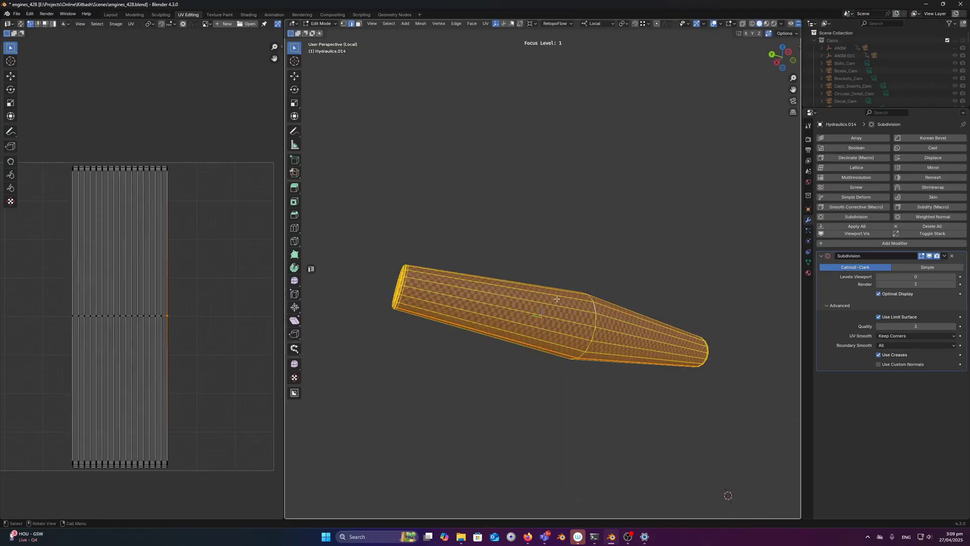
{"action": "key", "text": "u"}
{"action": "mouse_move", "coordinate": [556, 299]}
{"action": "left_click", "coordinate": [593, 302]}
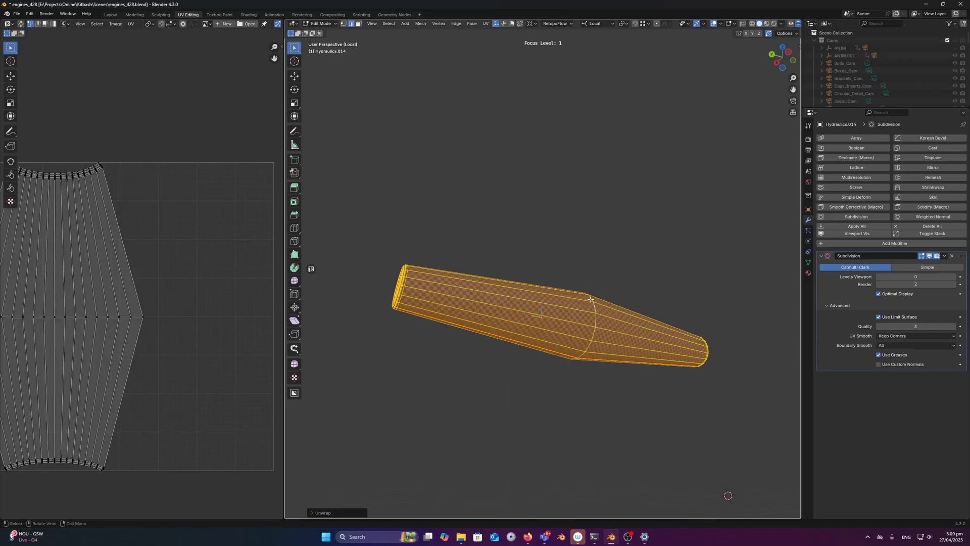
- Return to object mode and inspect the barrel's checker pattern at subdivision level 3
{"action": "middle_click_drag", "start_coordinate": [129, 307], "coordinate": [188, 271]}
{"action": "scroll", "coordinate": [556, 319], "scroll_direction": "up", "scroll_amount": 2}
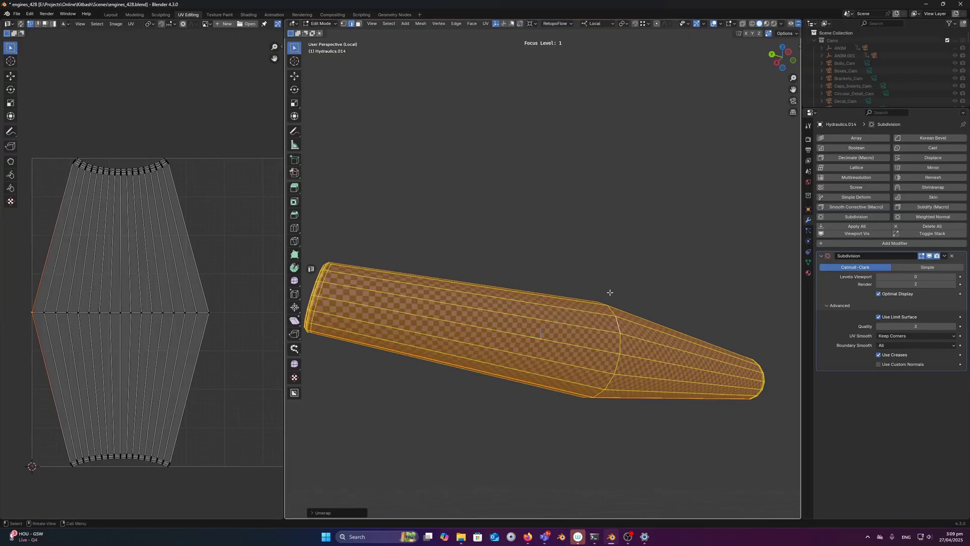
{"action": "middle_click_drag", "start_coordinate": [609, 291], "coordinate": [601, 262]}
{"action": "key", "text": "Tab"}
{"action": "key", "text": "ctrl+3"}
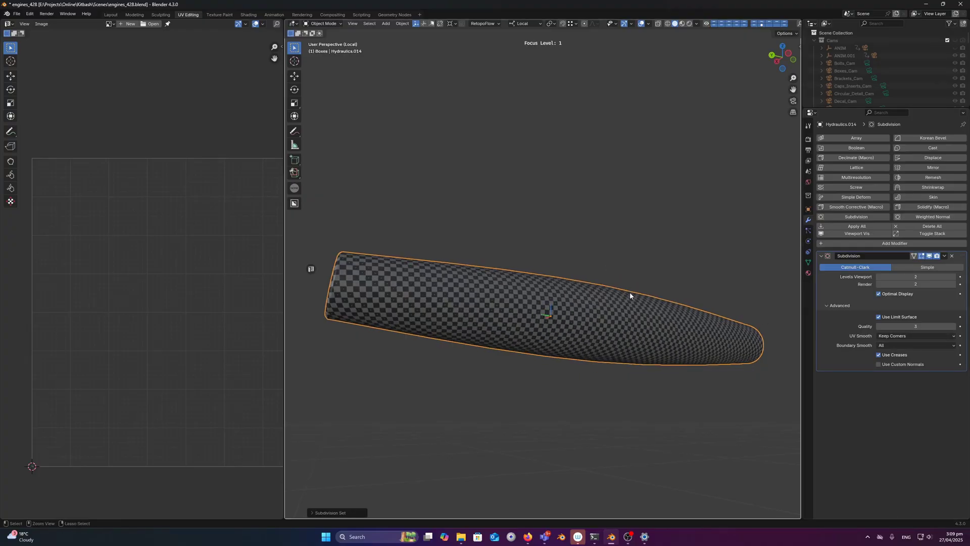
{"action": "scroll", "coordinate": [630, 293], "scroll_direction": "up", "scroll_amount": 3}
{"action": "scroll", "coordinate": [617, 296], "scroll_direction": "down", "scroll_amount": 3}
{"action": "scroll", "coordinate": [601, 283], "scroll_direction": "up", "scroll_amount": 3}
{"action": "scroll", "coordinate": [592, 274], "scroll_direction": "down", "scroll_amount": 1}
{"action": "middle_click_drag", "start_coordinate": [622, 328], "coordinate": [590, 308]}
- Compare the barrel's shape and checker pattern at subdivision level 0 and level 2
{"action": "key", "text": "ctrl+0"}
{"action": "scroll", "coordinate": [578, 316], "scroll_direction": "down", "scroll_amount": 2}
{"action": "scroll", "coordinate": [572, 298], "scroll_direction": "up", "scroll_amount": 3}
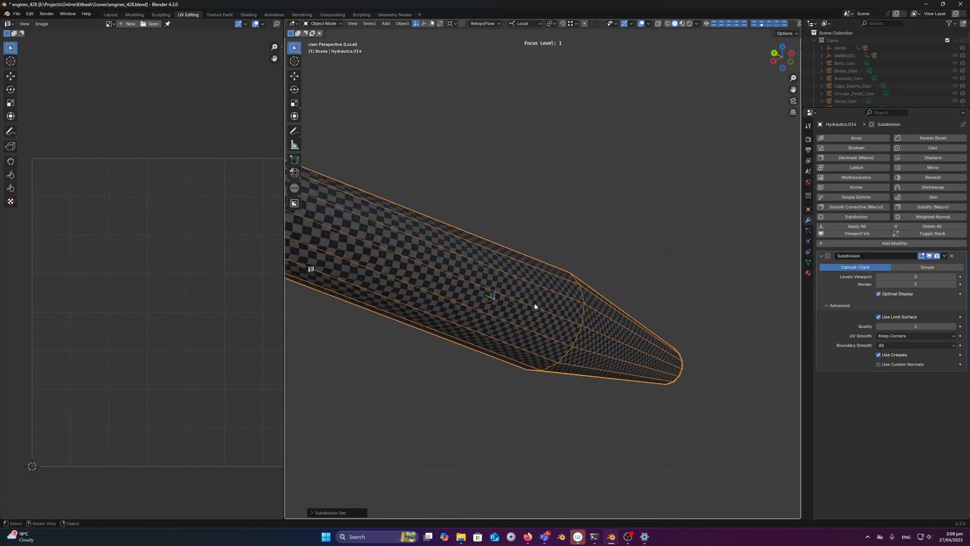
{"action": "key", "text": "ctrl+2"}
{"action": "scroll", "coordinate": [707, 269], "scroll_direction": "down", "scroll_amount": 2}
- Duplicate the level 2 barrel upward along the Z axis and apply the copy's Subdivision modifier
{"action": "key", "text": "shift+d"}
{"action": "key", "text": "z"}
{"action": "left_click", "coordinate": [619, 243]}
{"action": "middle_click_drag", "start_coordinate": [619, 242], "coordinate": [568, 272]}
{"action": "scroll", "coordinate": [568, 271], "scroll_direction": "up", "scroll_amount": 2}
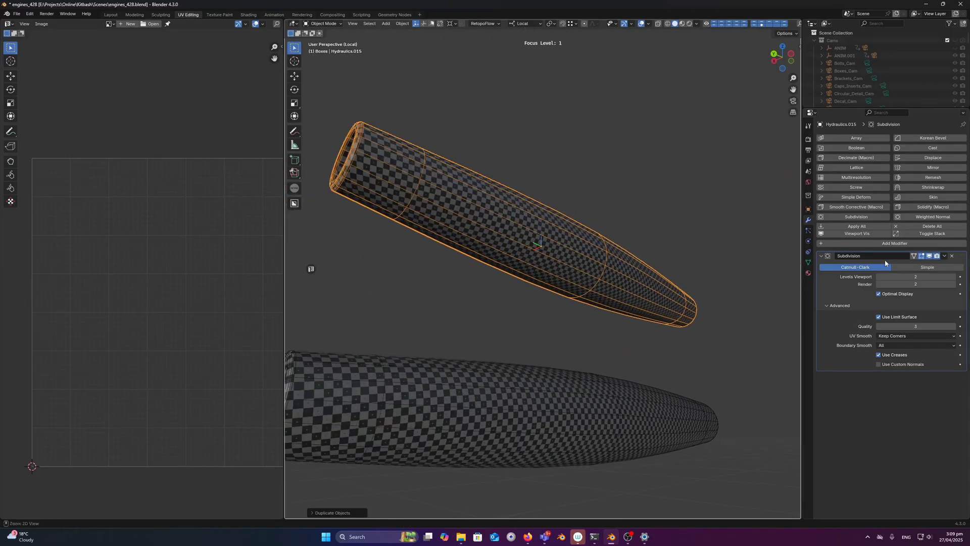
{"action": "key", "text": "ctrl+a"}
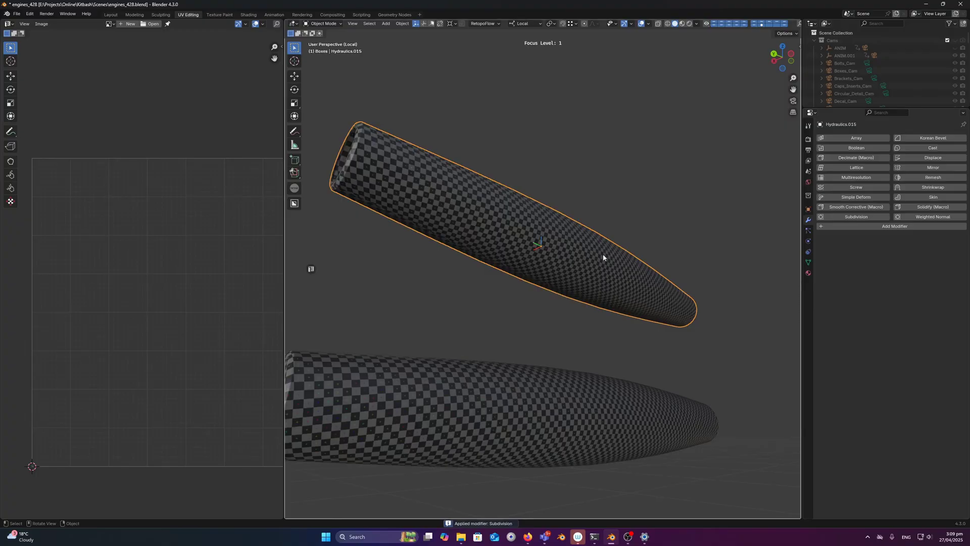
- Examine the applied copy's UV island, tracing its outer edge with an annotation curve and erasing the curve
{"action": "key", "text": "Tab"}
{"action": "scroll", "coordinate": [186, 215], "scroll_direction": "up", "scroll_amount": 1}
{"action": "middle_click_drag", "start_coordinate": [183, 134], "coordinate": [156, 152]}
{"action": "scroll", "coordinate": [163, 186], "scroll_direction": "down", "scroll_amount": 1}
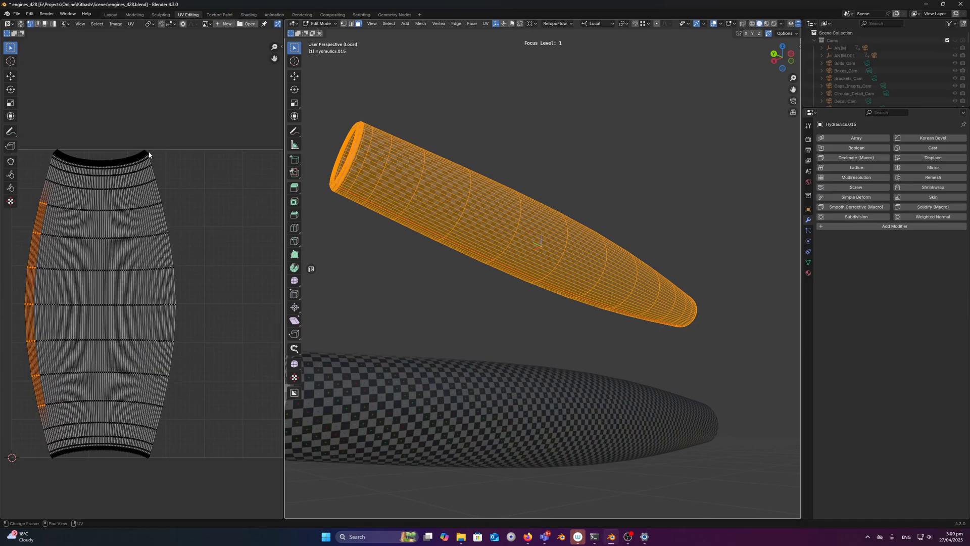
{"action": "left_click_drag", "start_coordinate": [150, 151], "coordinate": [196, 297]}
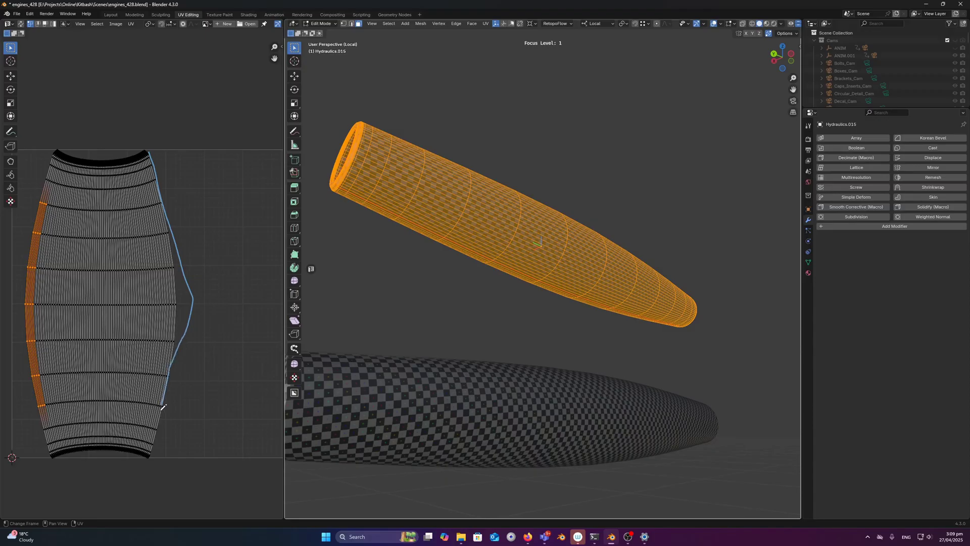
{"action": "left_click_drag", "start_coordinate": [162, 409], "coordinate": [150, 454]}
{"action": "mouse_move", "coordinate": [168, 381]}
{"action": "right_mouse_down"}
{"action": "mouse_move", "coordinate": [162, 400]}
{"action": "mouse_move", "coordinate": [119, 111]}
{"action": "right_mouse_up"}
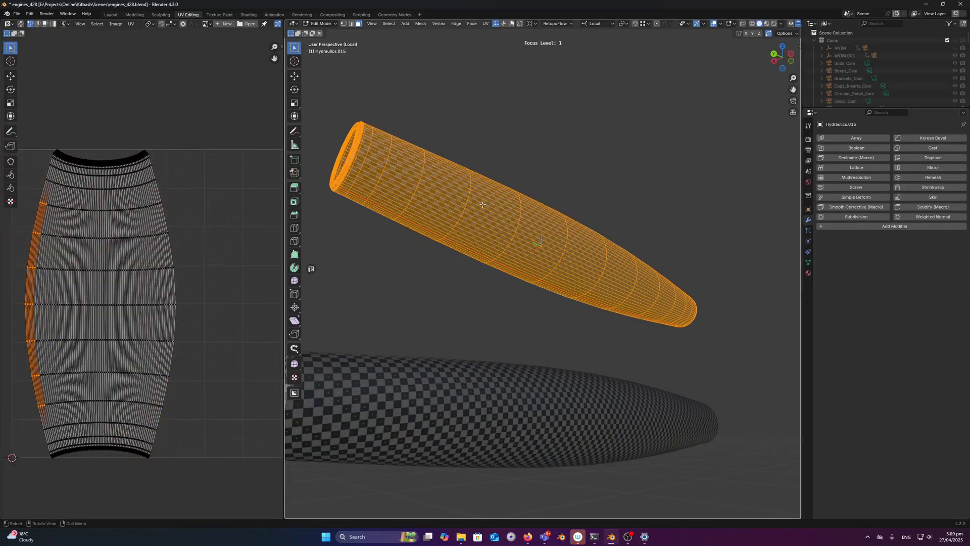
- Leave the copy's mesh editing, select the lower original barrel and set its subdivision level to 0
{"action": "middle_click_drag", "start_coordinate": [483, 205], "coordinate": [503, 218]}
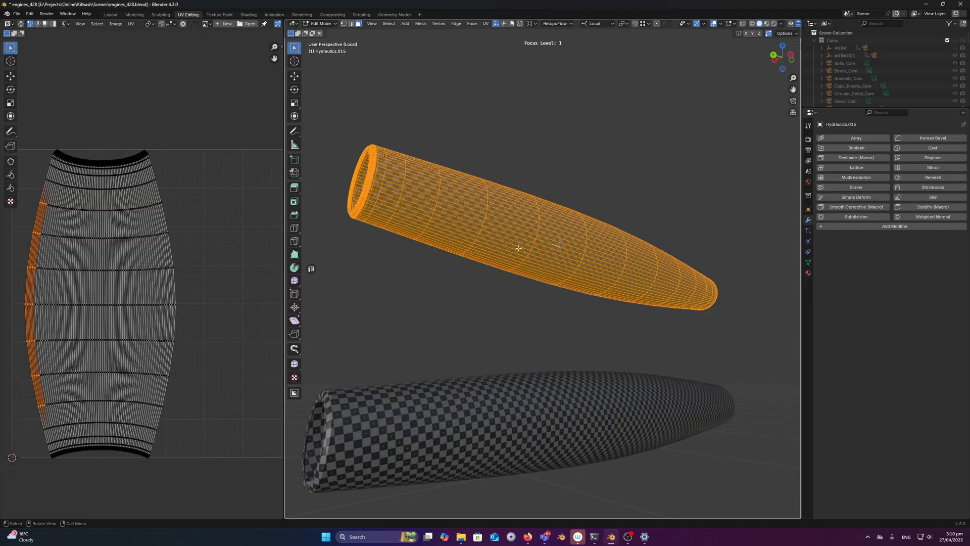
{"action": "middle_click_drag", "start_coordinate": [497, 312], "coordinate": [505, 285]}
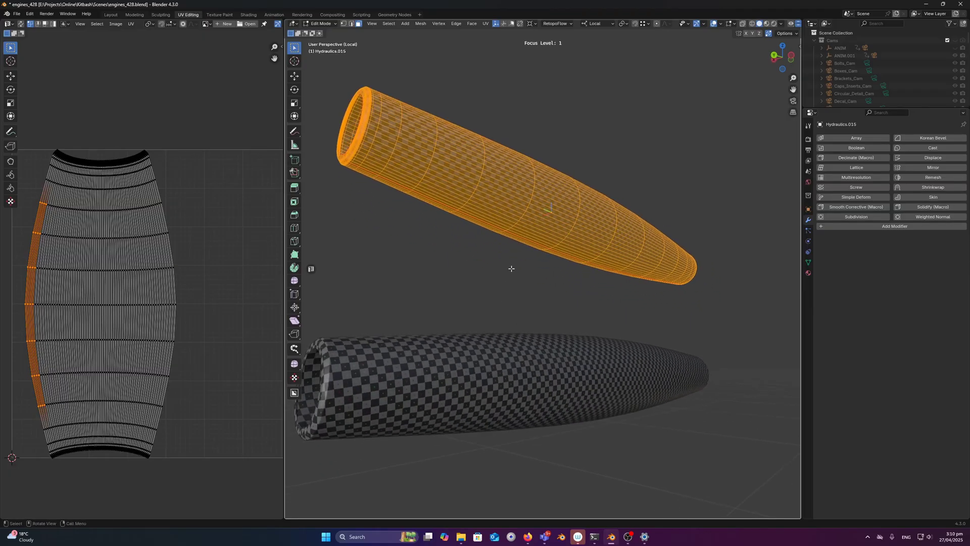
{"action": "middle_click_drag", "start_coordinate": [498, 237], "coordinate": [515, 273]}
{"action": "key", "text": "Tab"}
{"action": "left_click", "coordinate": [532, 324]}
{"action": "key", "text": "ctrl+0"}
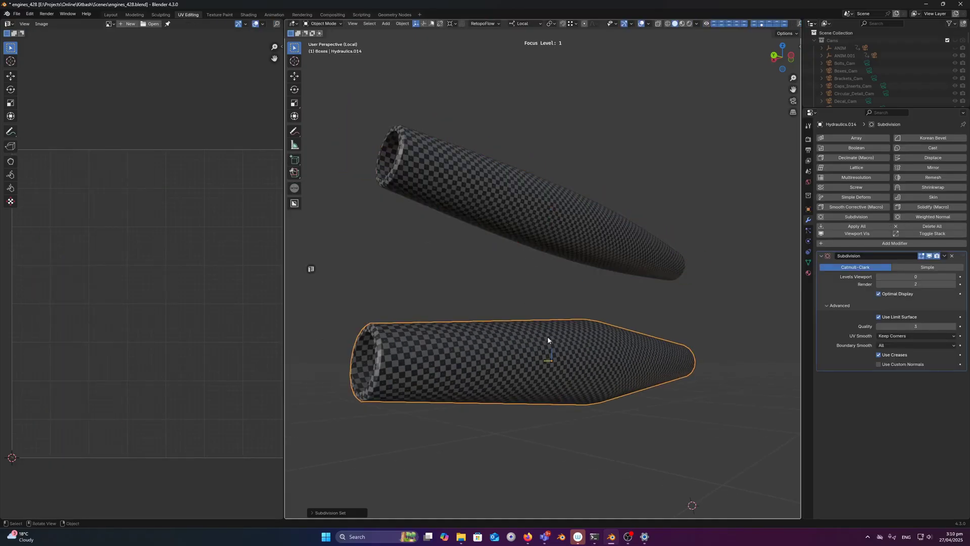
- Raise the lower barrel's subdivision to level 2 and level 3 and compare its checker pattern with the applied copy
{"action": "middle_click_drag", "start_coordinate": [549, 335], "coordinate": [534, 282]}
{"action": "key", "text": "Tab"}
{"action": "key", "text": "alt+a"}
{"action": "key", "text": "Tab"}
{"action": "scroll", "coordinate": [532, 281], "scroll_direction": "up", "scroll_amount": 3}
{"action": "key", "text": "ctrl+2"}
{"action": "key", "text": "ctrl+3"}
{"action": "scroll", "coordinate": [532, 281], "scroll_direction": "down", "scroll_amount": 1}
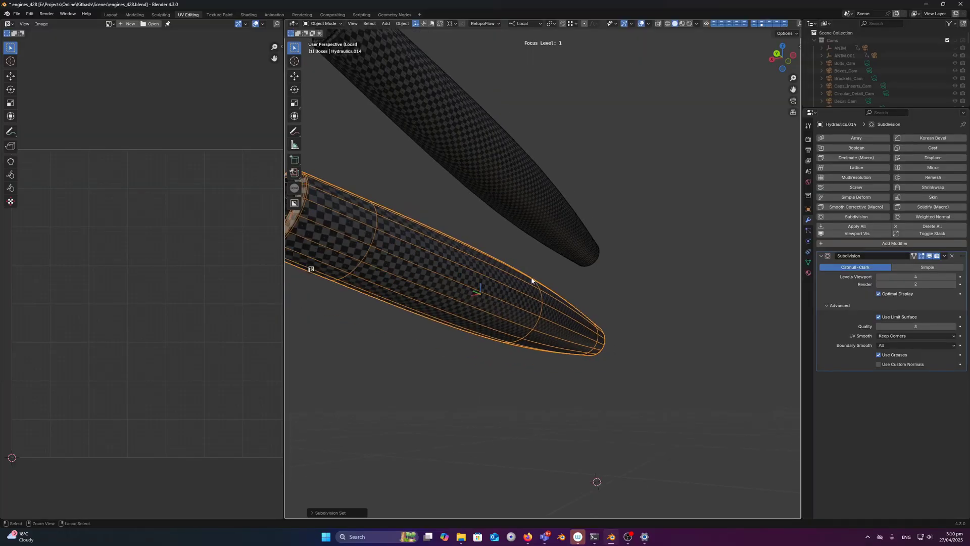
{"action": "mouse_move", "coordinate": [533, 280]}
{"action": "middle_mouse_down"}
{"action": "mouse_move", "coordinate": [523, 291]}
{"action": "mouse_move", "coordinate": [549, 286]}
{"action": "middle_mouse_up"}
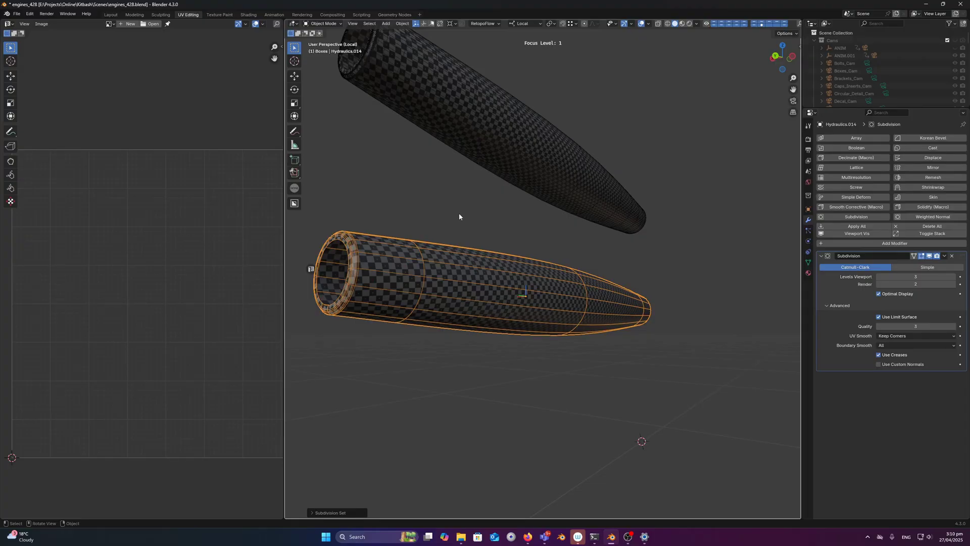
{"action": "middle_click_drag", "start_coordinate": [459, 212], "coordinate": [461, 220]}
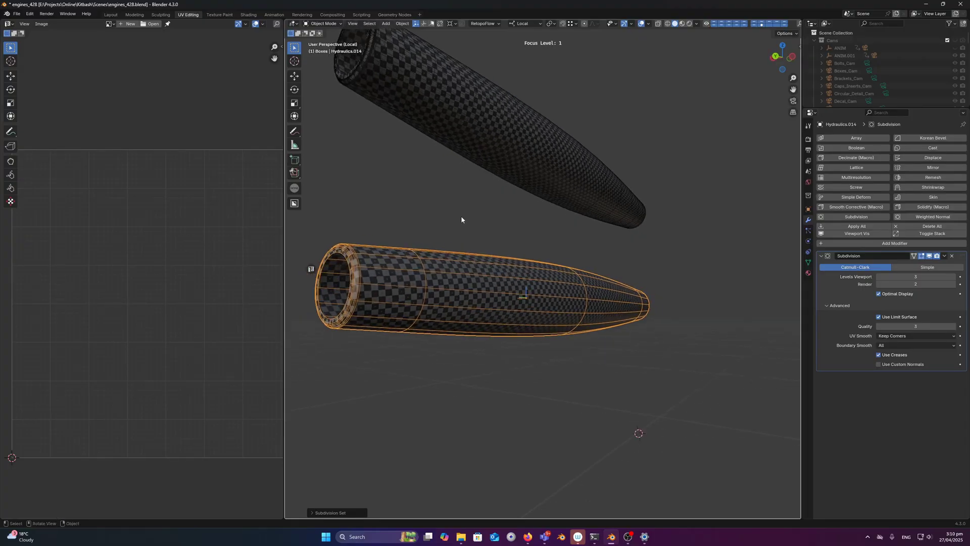
- Delete the upper applied copy and set the remaining barrel's subdivision level to 0
{"action": "left_click", "coordinate": [503, 166]}
{"action": "middle_click_drag", "start_coordinate": [503, 166], "coordinate": [508, 210]}
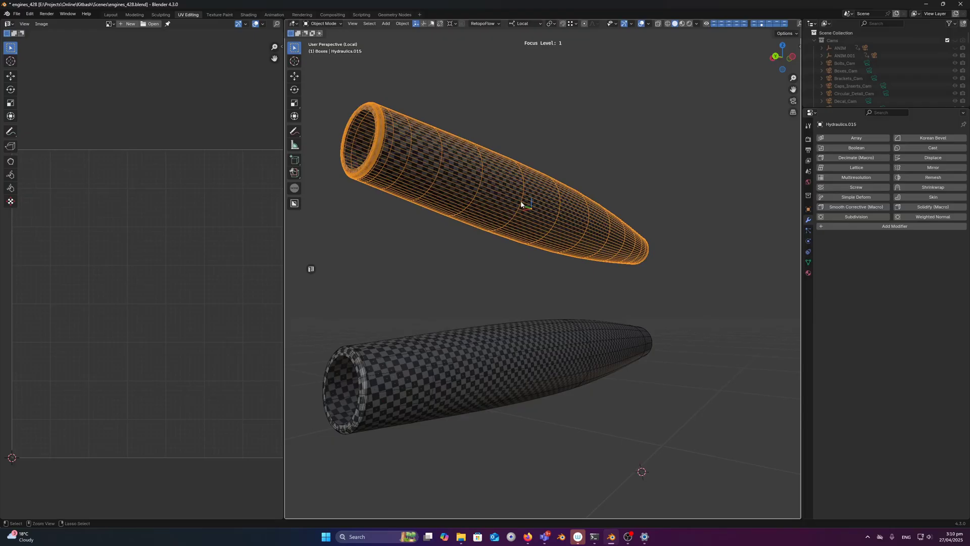
{"action": "key", "text": "Delete"}
{"action": "left_click", "coordinate": [516, 338]}
{"action": "key", "text": "ctrl+0"}
{"action": "middle_click_drag", "start_coordinate": [517, 338], "coordinate": [541, 278]}
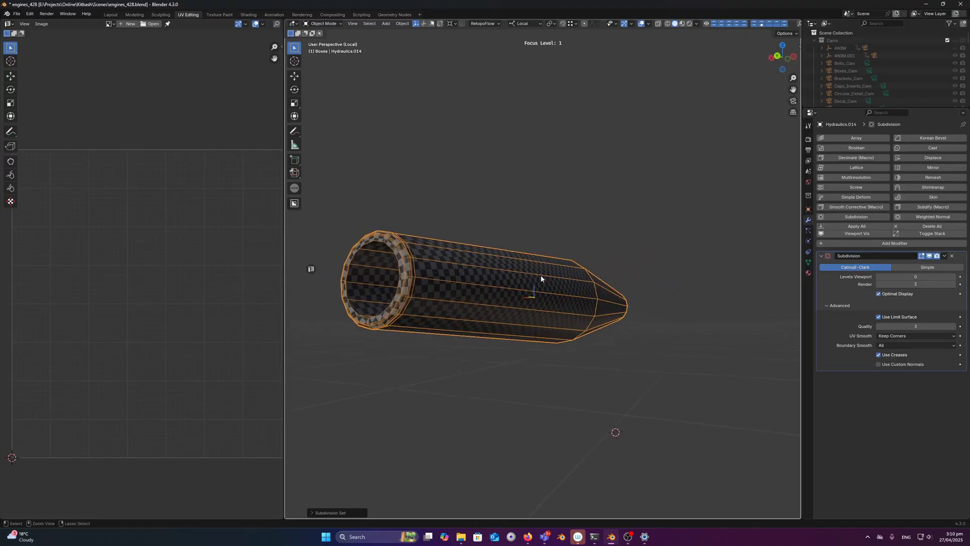
- Set the barrel's subdivision level to 3, duplicate it upward and apply the copy's Subdivision modifier
{"action": "key", "text": "ctrl+3"}
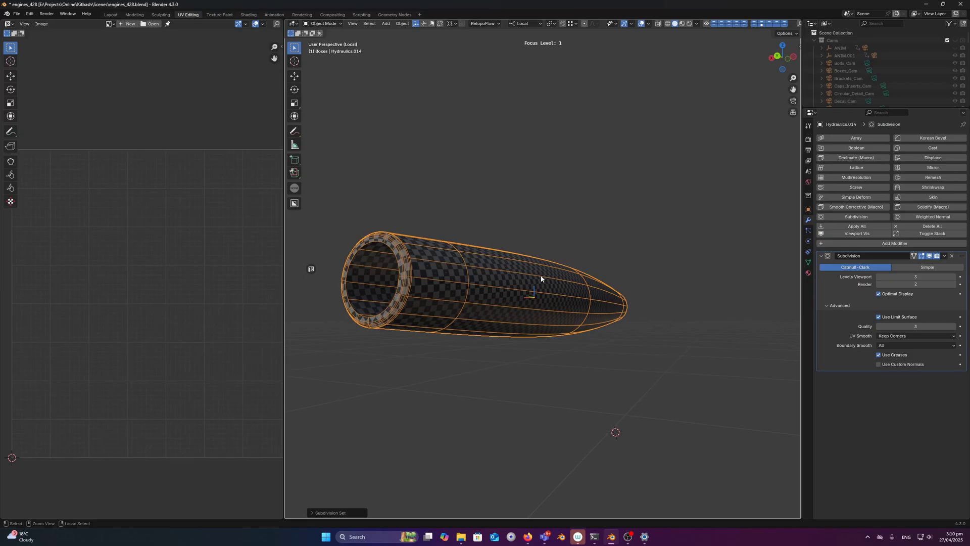
{"action": "key", "text": "shift+d"}
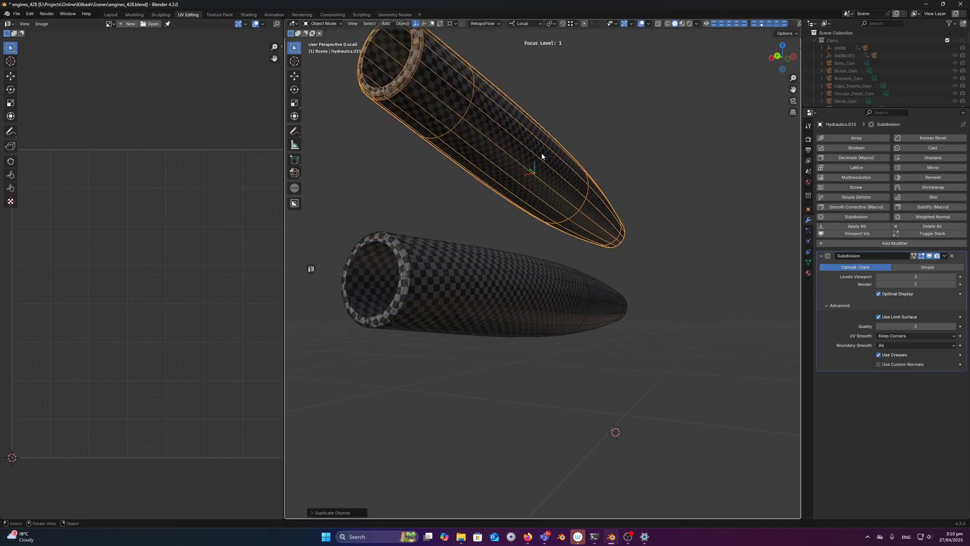
{"action": "left_click", "coordinate": [537, 217]}
{"action": "key", "text": "ctrl+a"}
- Examine how the outer edge of the level 3 copy's UV island is curved
{"action": "key", "text": "Tab"}
{"action": "scroll", "coordinate": [132, 182], "scroll_direction": "up", "scroll_amount": 6}
{"action": "scroll", "coordinate": [133, 182], "scroll_direction": "down", "scroll_amount": 1}
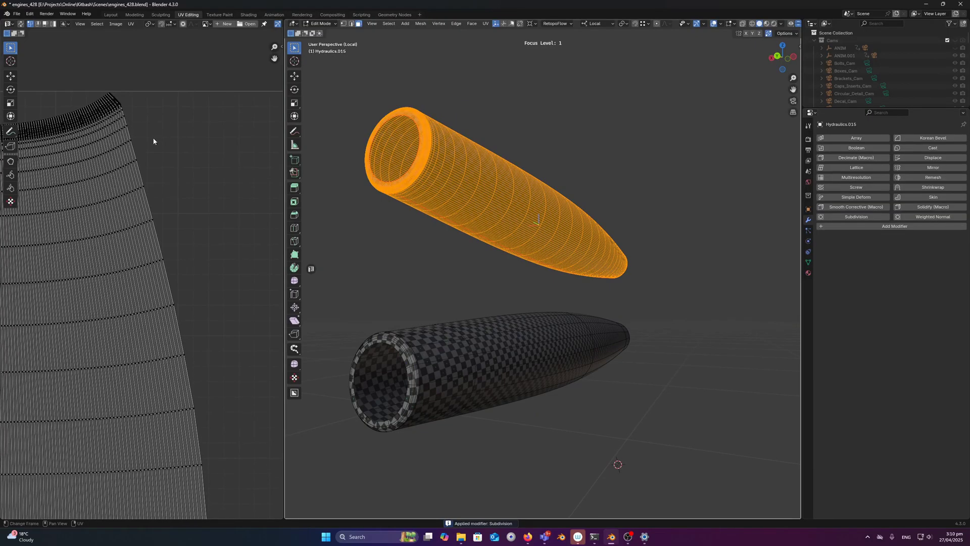
{"action": "scroll", "coordinate": [136, 167], "scroll_direction": "down", "scroll_amount": 2}
{"action": "middle_click_drag", "start_coordinate": [136, 168], "coordinate": [132, 116]}
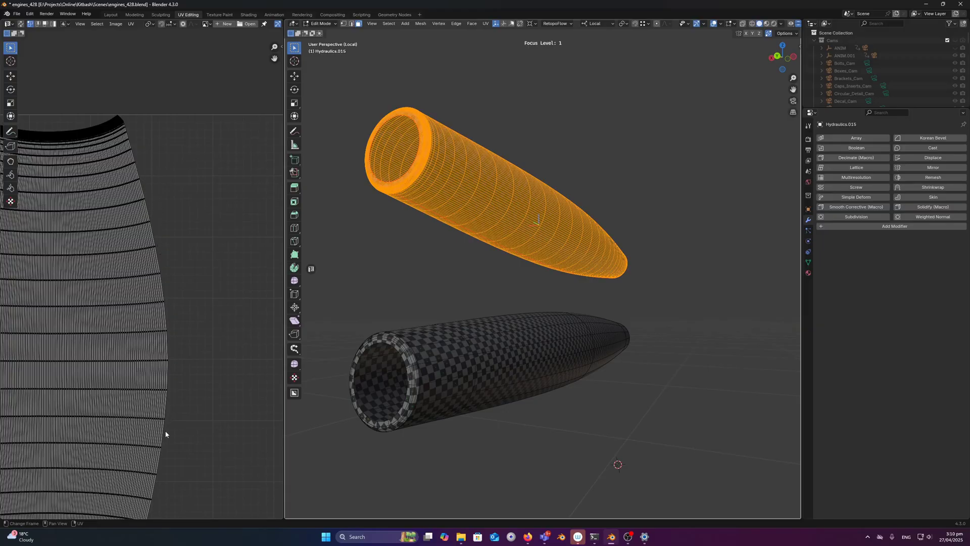
- Set the lower original barrel's subdivision level to 0 and open its mesh for editing to show its UV island
{"action": "key", "text": "Tab"}
{"action": "left_click", "coordinate": [516, 354]}
{"action": "key", "text": "ctrl+0"}
{"action": "key", "text": "Tab"}
{"action": "scroll", "coordinate": [184, 328], "scroll_direction": "down", "scroll_amount": 2}
{"action": "scroll", "coordinate": [184, 327], "scroll_direction": "down", "scroll_amount": 1, "text": "shift"}
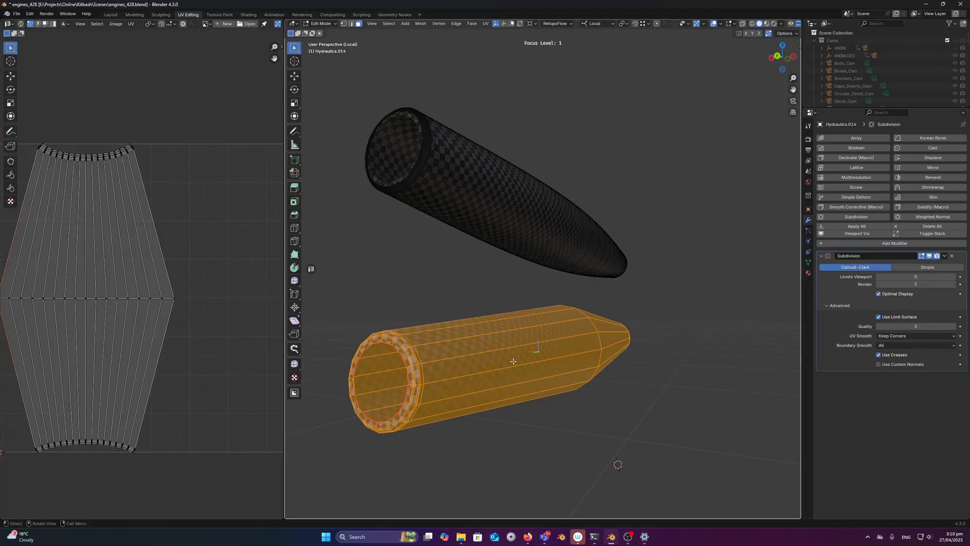
- Compare the unsubdivided UV island with a curve annotated along its edge, erase the curve and check the UV Smooth setting
{"action": "middle_click_drag", "start_coordinate": [520, 363], "coordinate": [508, 358]}
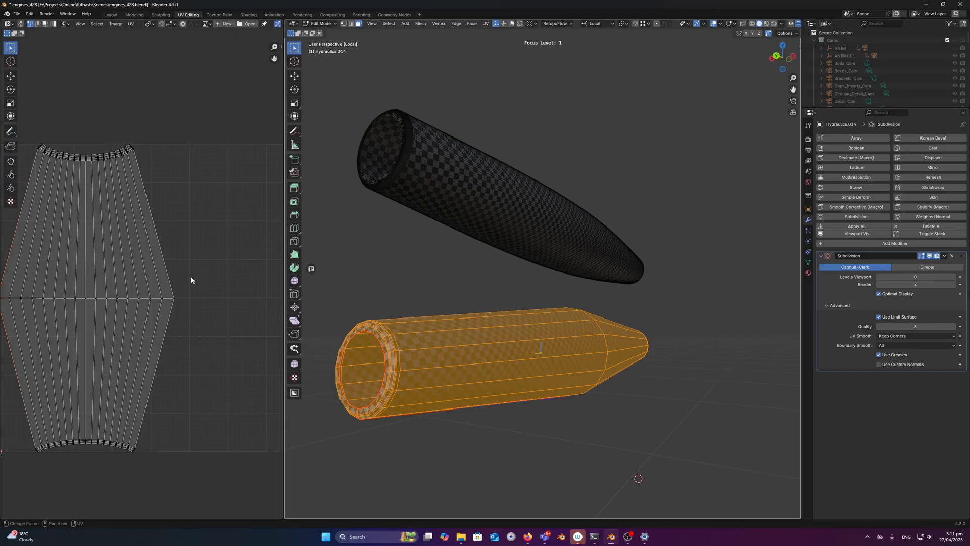
{"action": "scroll", "coordinate": [139, 212], "scroll_direction": "down", "scroll_amount": 2, "text": "shift"}
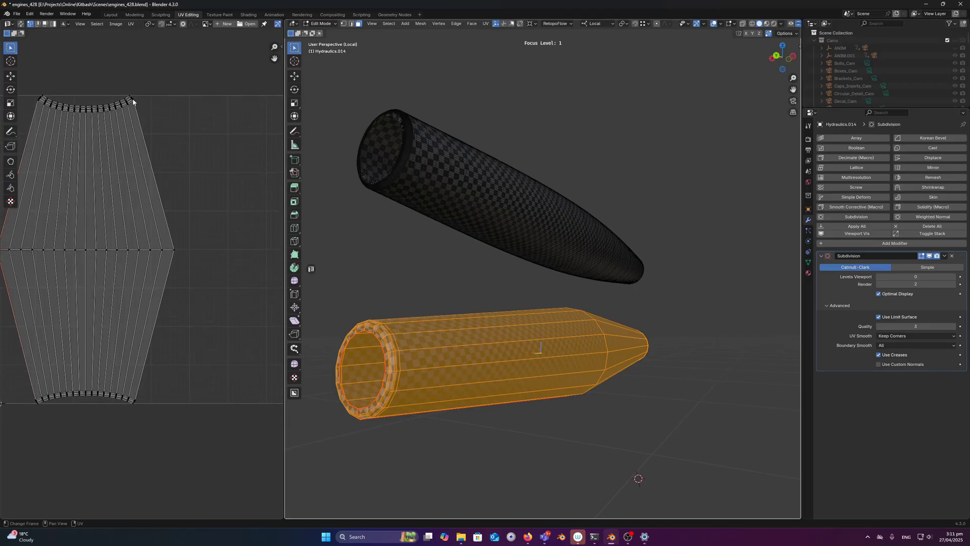
{"action": "mouse_move", "coordinate": [138, 102]}
{"action": "left_mouse_down"}
{"action": "mouse_move", "coordinate": [160, 263]}
{"action": "mouse_move", "coordinate": [136, 401]}
{"action": "left_mouse_up"}
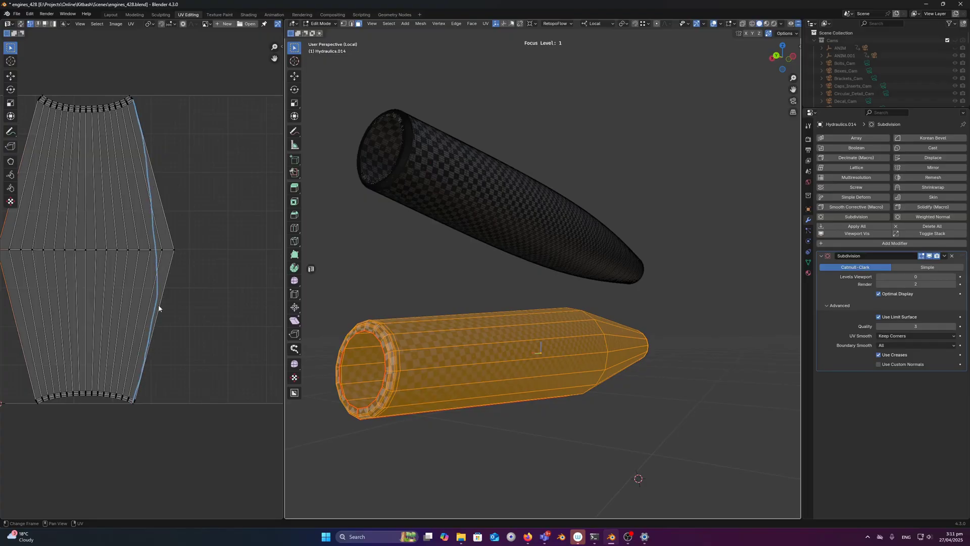
{"action": "mouse_move", "coordinate": [132, 184]}
{"action": "right_mouse_down"}
{"action": "mouse_move", "coordinate": [153, 255]}
{"action": "mouse_move", "coordinate": [130, 339]}
{"action": "mouse_move", "coordinate": [142, 347]}
{"action": "right_mouse_up"}
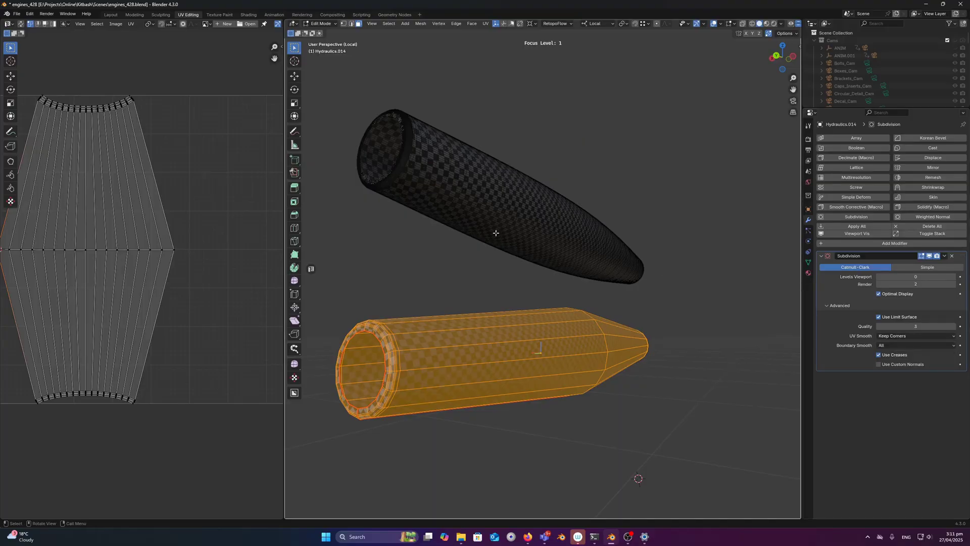
{"action": "mouse_move", "coordinate": [514, 258]}
{"action": "middle_mouse_down"}
{"action": "mouse_move", "coordinate": [440, 262]}
{"action": "mouse_move", "coordinate": [514, 264]}
{"action": "middle_mouse_up"}
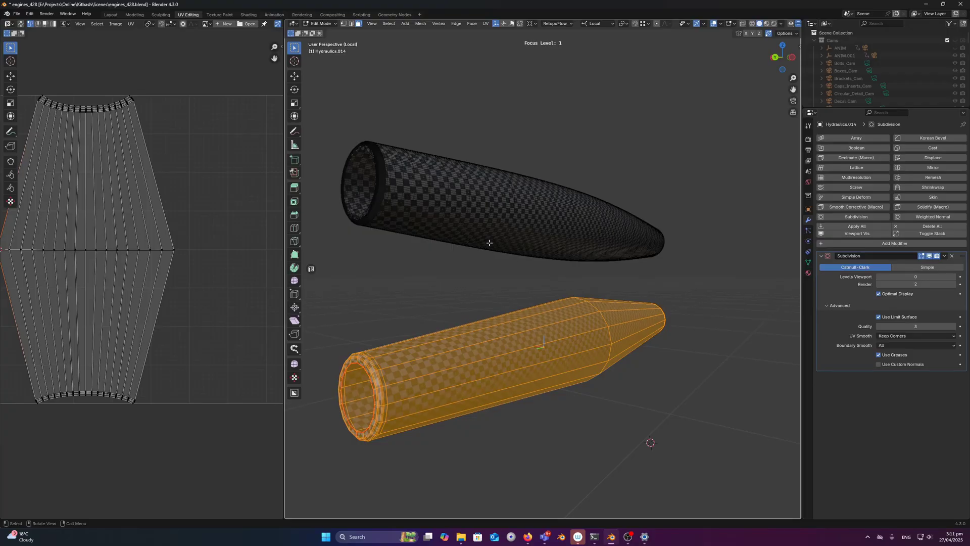
{"action": "mouse_move", "coordinate": [521, 250]}
{"action": "middle_mouse_down"}
{"action": "mouse_move", "coordinate": [519, 269]}
{"action": "mouse_move", "coordinate": [556, 296]}
{"action": "mouse_move", "coordinate": [505, 272]}
{"action": "mouse_move", "coordinate": [526, 265]}
{"action": "mouse_move", "coordinate": [531, 239]}
{"action": "middle_mouse_up"}
{"action": "left_click", "coordinate": [910, 335]}
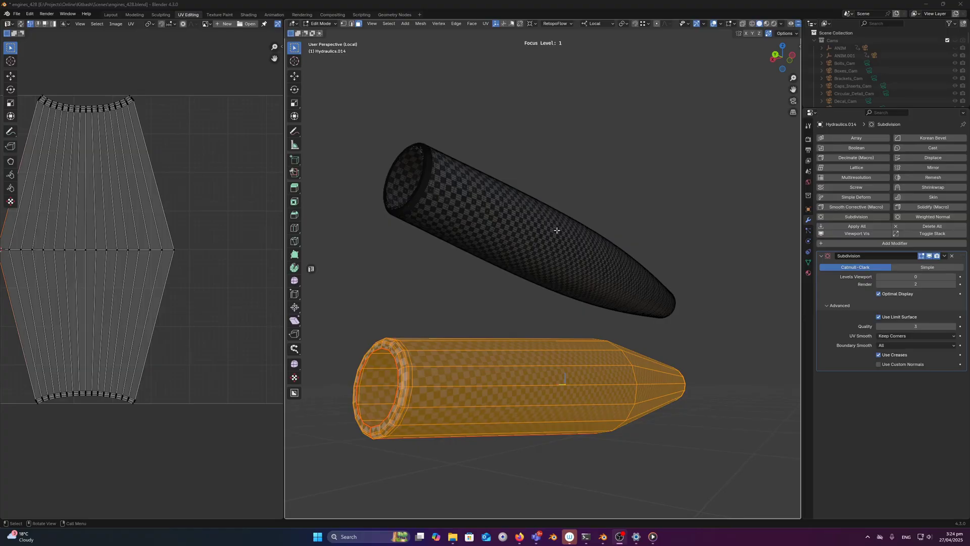
- Select the lower barrel's middle edge loop and scale it up into a much wider bulge
{"action": "middle_click_drag", "start_coordinate": [557, 230], "coordinate": [594, 252]}
{"action": "key", "text": "2"}
{"action": "left_click", "coordinate": [592, 298], "text": "alt"}
{"action": "scroll", "coordinate": [592, 300], "scroll_direction": "down", "scroll_amount": 5}
{"action": "key", "text": "s"}
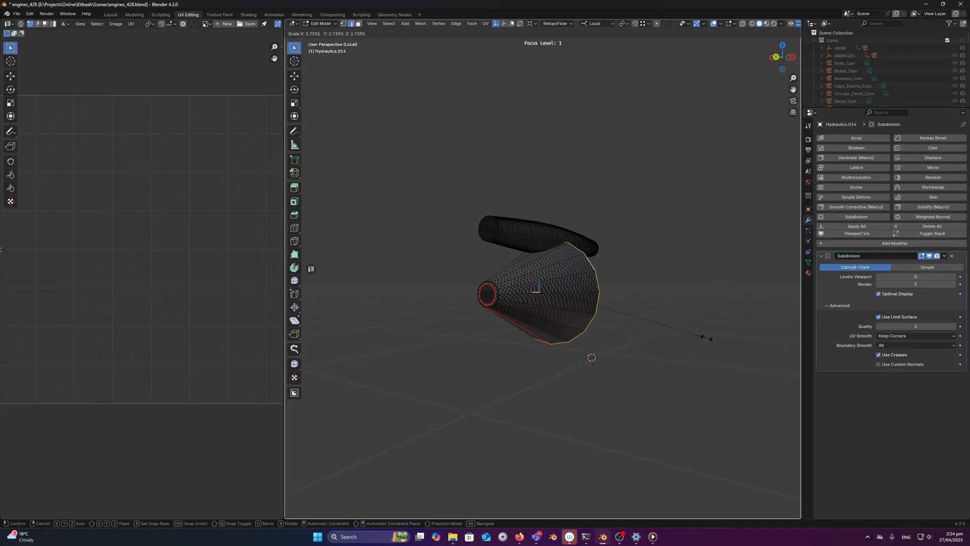
{"action": "left_click", "coordinate": [642, 328]}
- Return to object mode and delete the upper applied copy of the barrel
{"action": "scroll", "coordinate": [602, 310], "scroll_direction": "up", "scroll_amount": 2}
{"action": "key", "text": "Tab"}
{"action": "left_click", "coordinate": [586, 228]}
{"action": "key", "text": "Delete"}
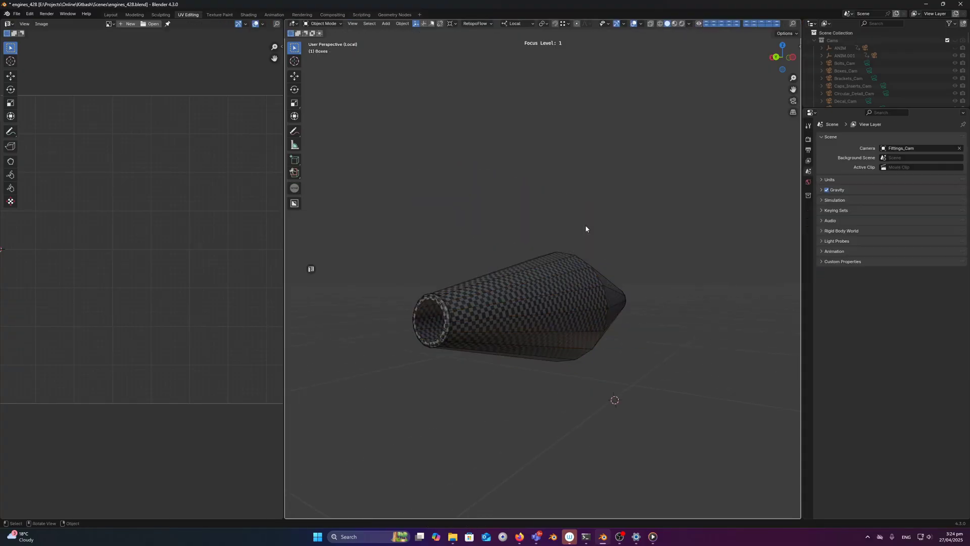
- Select the entire mesh of the widened barrel and unwrap its UVs
{"action": "left_click", "coordinate": [575, 276]}
{"action": "scroll", "coordinate": [599, 261], "scroll_direction": "up", "scroll_amount": 1}
{"action": "key", "text": "Tab"}
{"action": "middle_click_drag", "start_coordinate": [575, 276], "coordinate": [600, 286]}
{"action": "key", "text": "a"}
{"action": "key", "text": "u"}
{"action": "mouse_move", "coordinate": [596, 281]}
{"action": "left_click", "coordinate": [648, 282]}
- Rotate the whole UV island upright so its middle row of vertices lies horizontal
{"action": "key", "text": "Home"}
{"action": "key", "text": "a"}
{"action": "key", "text": "r"}
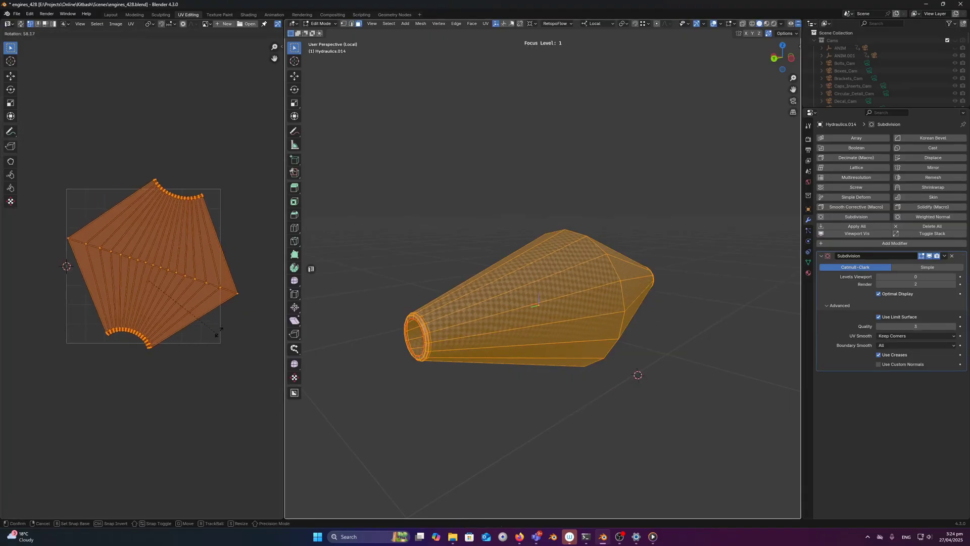
{"action": "left_click", "coordinate": [243, 299]}
{"action": "mouse_move", "coordinate": [551, 289]}
{"action": "middle_mouse_down", "text": "shift"}
{"action": "mouse_move", "coordinate": [524, 288]}
{"action": "mouse_move", "coordinate": [541, 288]}
{"action": "middle_mouse_up", "text": "shift"}
{"action": "scroll", "coordinate": [526, 256], "scroll_direction": "up", "scroll_amount": 2}
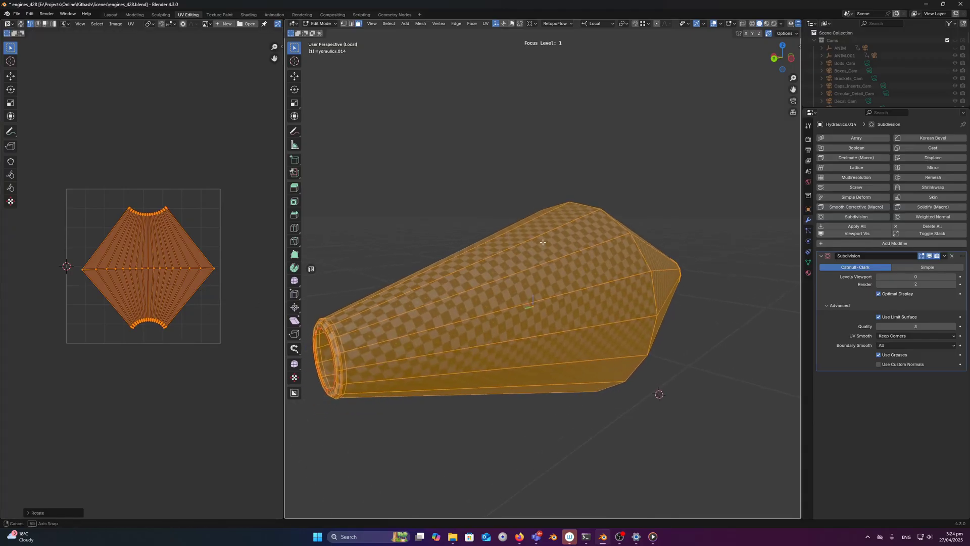
- Duplicate the bulged barrel in object mode and place the copy above the original along the Z axis
{"action": "key", "text": "Tab"}
{"action": "key", "text": "shift+d"}
{"action": "key", "text": "z"}
{"action": "key", "text": "z"}
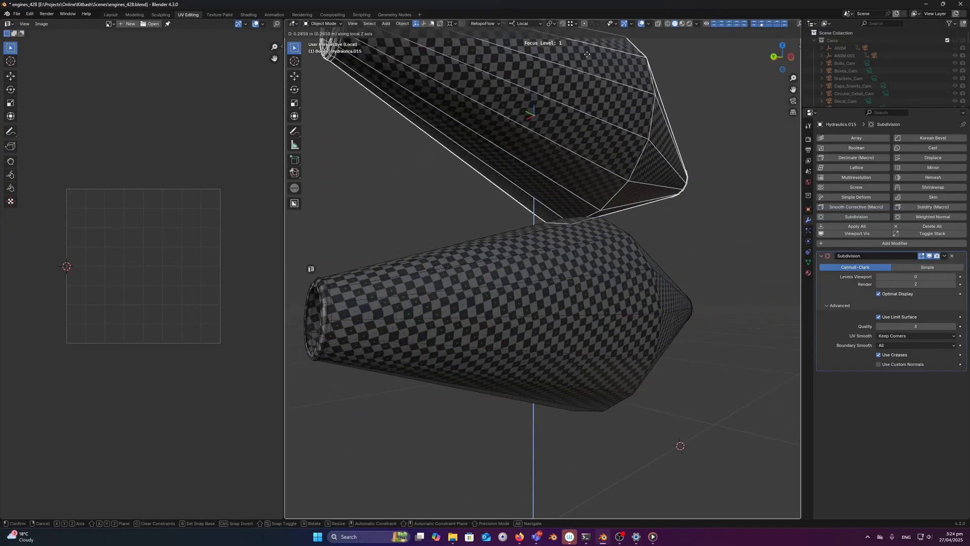
{"action": "left_click", "coordinate": [580, 48]}
- Reposition the copy along the Z axis, set its subdivision level to 1 and apply the modifier
{"action": "scroll", "coordinate": [586, 158], "scroll_direction": "down", "scroll_amount": 3}
{"action": "middle_click_drag", "start_coordinate": [596, 158], "coordinate": [586, 230], "text": "shift"}
{"action": "key", "text": "g"}
{"action": "key", "text": "z"}
{"action": "key", "text": "z"}
{"action": "left_click", "coordinate": [587, 208]}
{"action": "key", "text": "ctrl+1"}
{"action": "key", "text": "ctrl+a"}
- Inspect the level 1 copy's UV island and draw a smooth annotation curve along its outer edge
{"action": "key", "text": "Tab"}
{"action": "scroll", "coordinate": [195, 182], "scroll_direction": "up", "scroll_amount": 4}
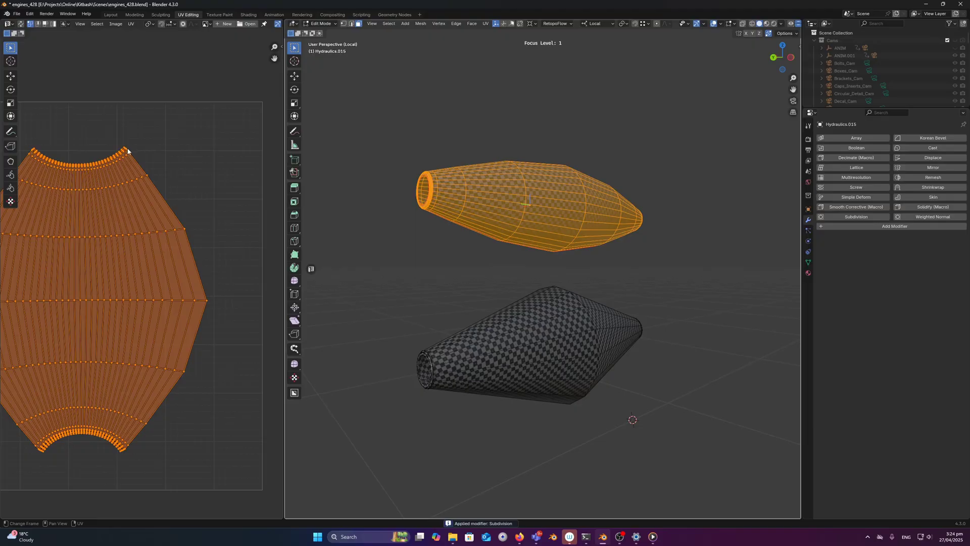
{"action": "scroll", "coordinate": [173, 187], "scroll_direction": "up", "scroll_amount": 2}
{"action": "mouse_move", "coordinate": [183, 130]}
{"action": "left_mouse_down"}
{"action": "mouse_move", "coordinate": [203, 235]}
{"action": "mouse_move", "coordinate": [178, 352]}
{"action": "left_mouse_up"}
{"action": "scroll", "coordinate": [514, 267], "scroll_direction": "down", "scroll_amount": 3}
{"action": "key", "text": "Tab"}
{"action": "scroll", "coordinate": [499, 202], "scroll_direction": "down", "scroll_amount": 2}
{"action": "scroll", "coordinate": [542, 251], "scroll_direction": "up", "scroll_amount": 3}
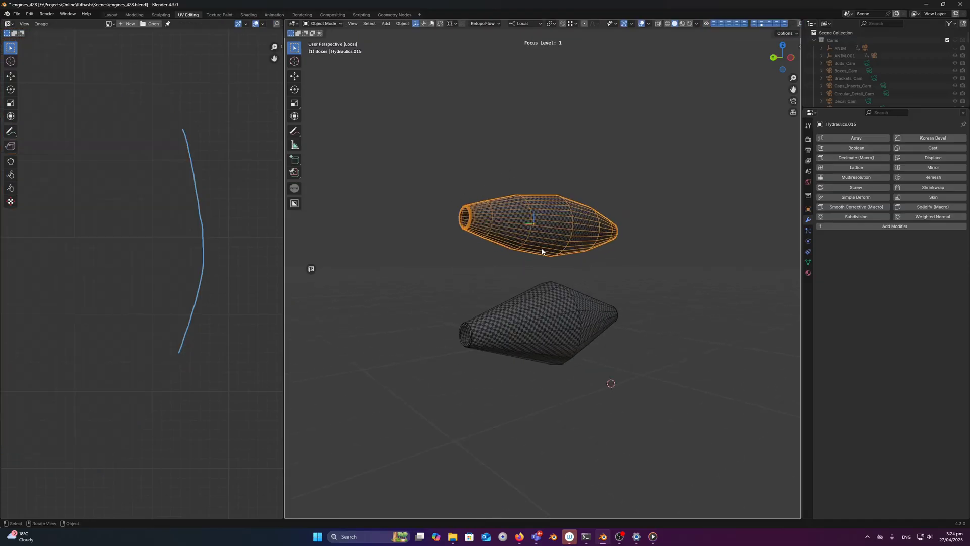
- Duplicate the original bulged barrel above the other two along the Z axis and set the duplicate's subdivision level to 2
{"action": "left_click", "coordinate": [552, 319]}
{"action": "key", "text": "shift+d"}
{"action": "key", "text": "z"}
{"action": "left_click", "coordinate": [583, 115]}
{"action": "key", "text": "ctrl+2"}
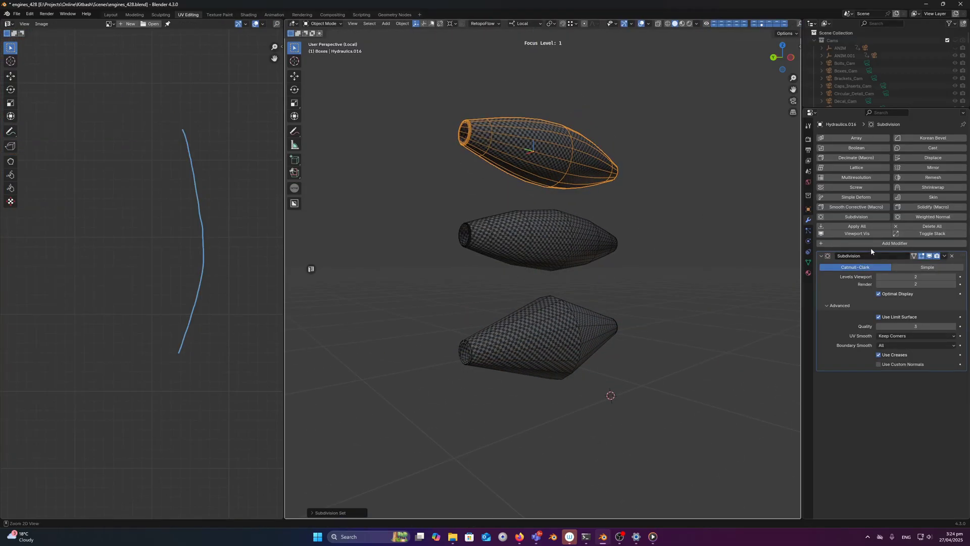
- Apply the top copy's subdivision modifier and compare its UV island's outer edge with the annotated curve
{"action": "key", "text": "ctrl+a"}
{"action": "key", "text": "Tab"}
{"action": "scroll", "coordinate": [215, 239], "scroll_direction": "up", "scroll_amount": 1}
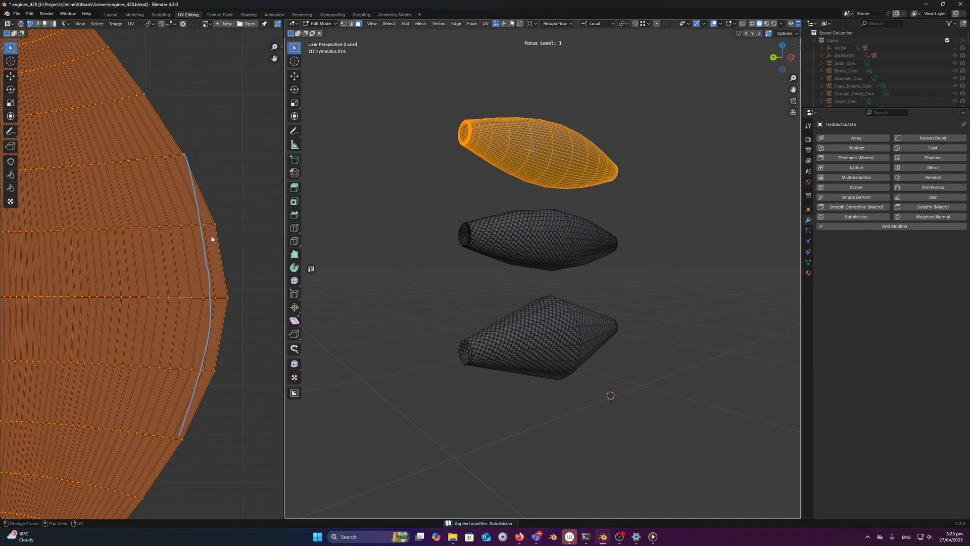
{"action": "key", "text": "Tab"}
{"action": "scroll", "coordinate": [546, 198], "scroll_direction": "down", "scroll_amount": 1}
{"action": "middle_click_drag", "start_coordinate": [547, 198], "coordinate": [550, 216], "text": "shift"}
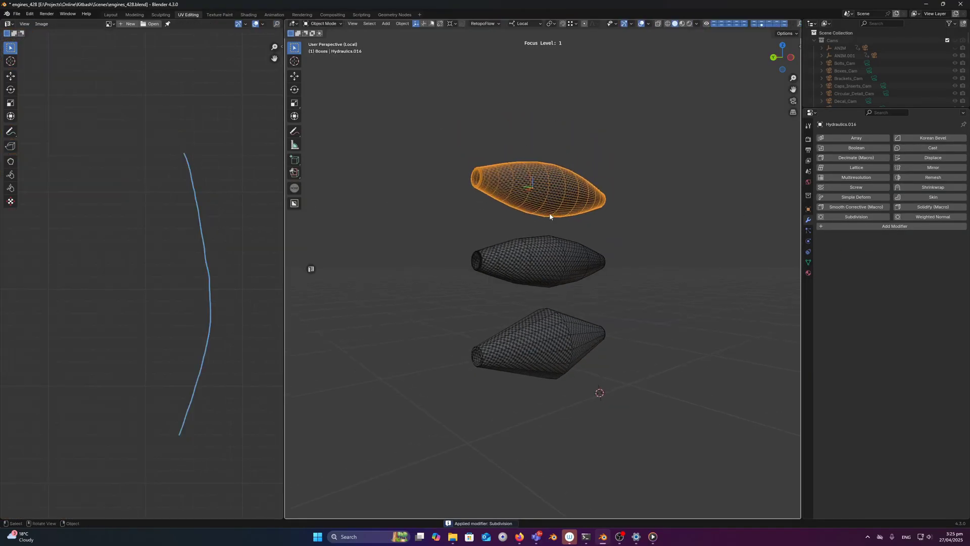
- Add and apply a further subdivision to the top copy and check its denser UV island against the annotated curve
{"action": "key", "text": "ctrl+2"}
{"action": "key", "text": "ctrl+a"}
{"action": "key", "text": "Tab"}
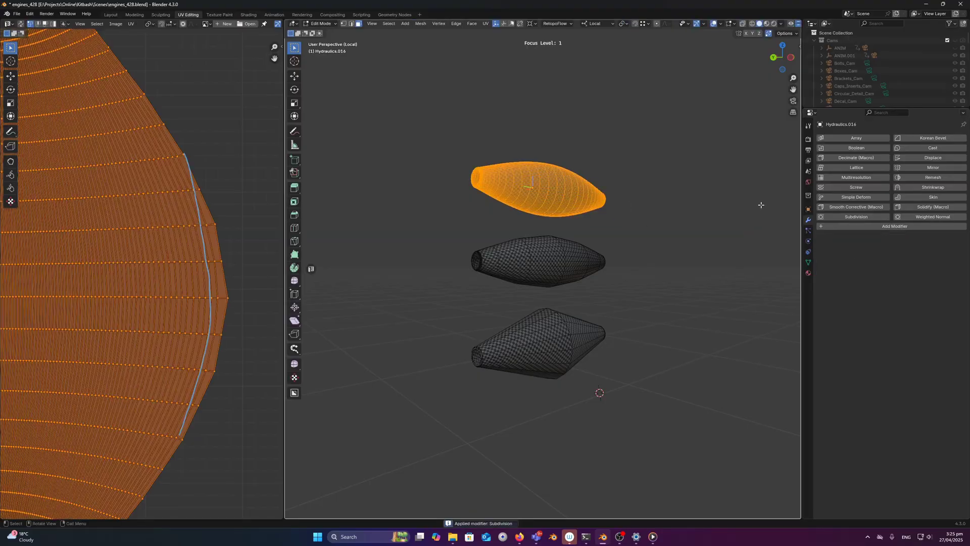
{"action": "key", "text": "Tab"}
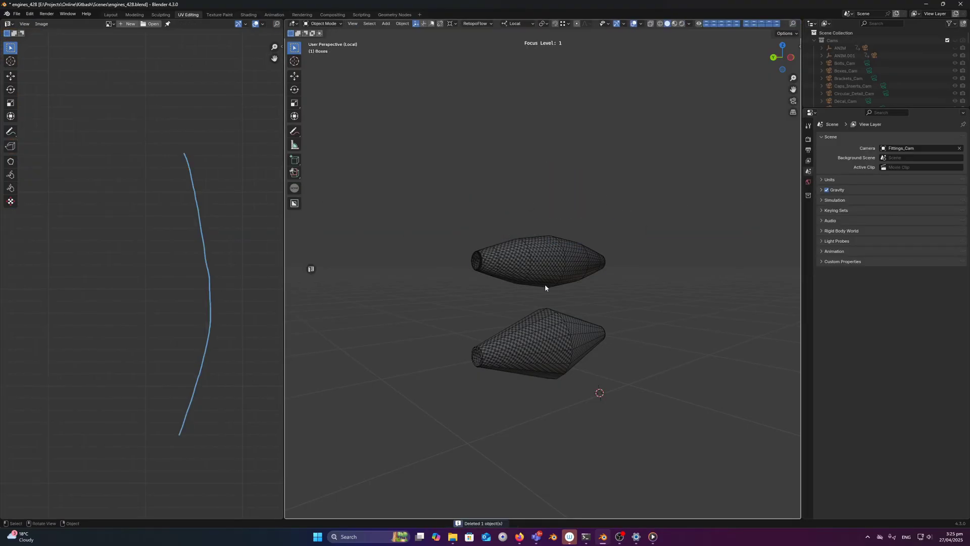
- Delete the top and middle barrel copies, keeping only the original bulged barrel
{"action": "key", "text": "Delete"}
{"action": "left_click", "coordinate": [545, 288]}
{"action": "key", "text": "x"}
{"action": "left_click", "coordinate": [559, 316]}
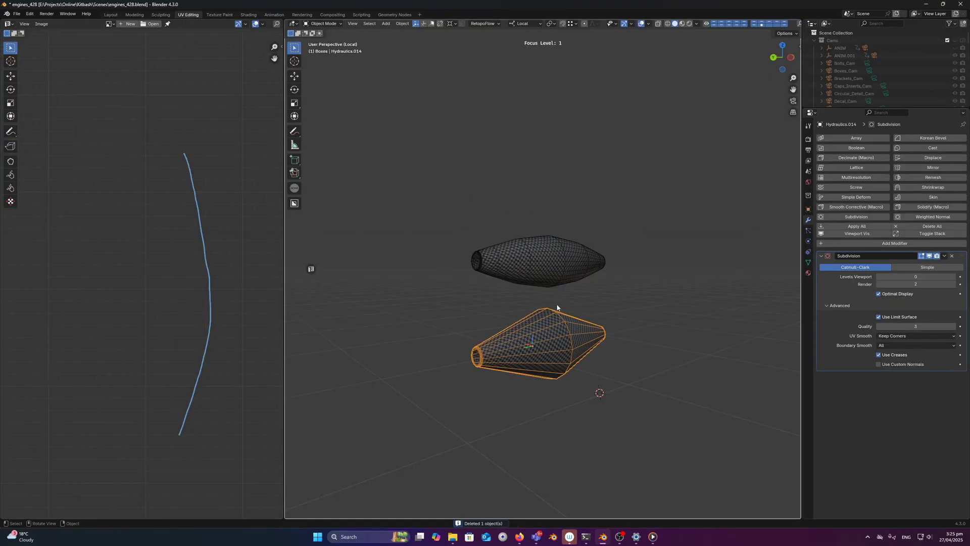
{"action": "key", "text": "alt+a"}
{"action": "left_click", "coordinate": [559, 280]}
{"action": "key", "text": "Delete"}
- Raise the original barrel's subdivision level, apply the modifier and display its UV island in edit mode
{"action": "left_click", "coordinate": [561, 324]}
{"action": "key", "text": "ctrl+2"}
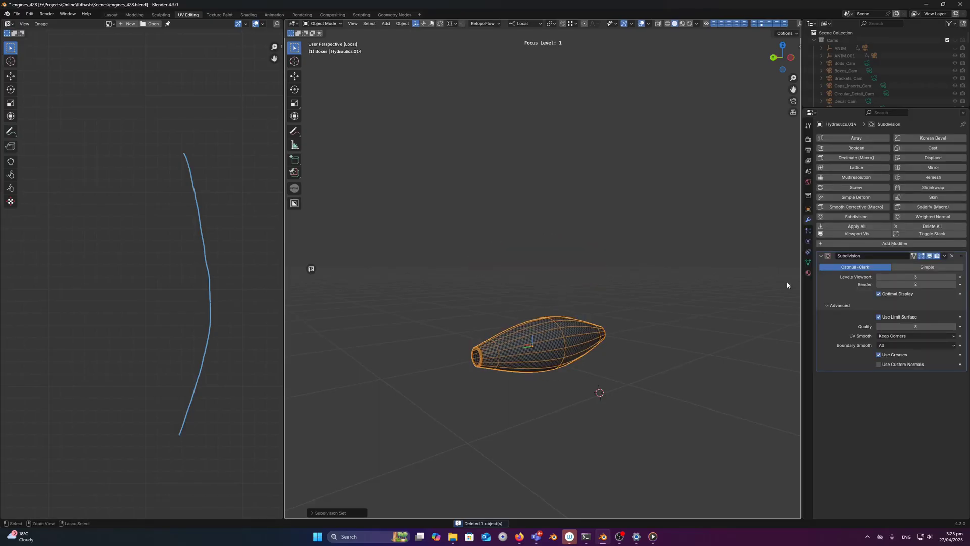
{"action": "key", "text": "ctrl+a"}
{"action": "key", "text": "Tab"}
{"action": "middle_click_drag", "start_coordinate": [227, 201], "coordinate": [207, 218]}
{"action": "scroll", "coordinate": [197, 214], "scroll_direction": "up", "scroll_amount": 3}
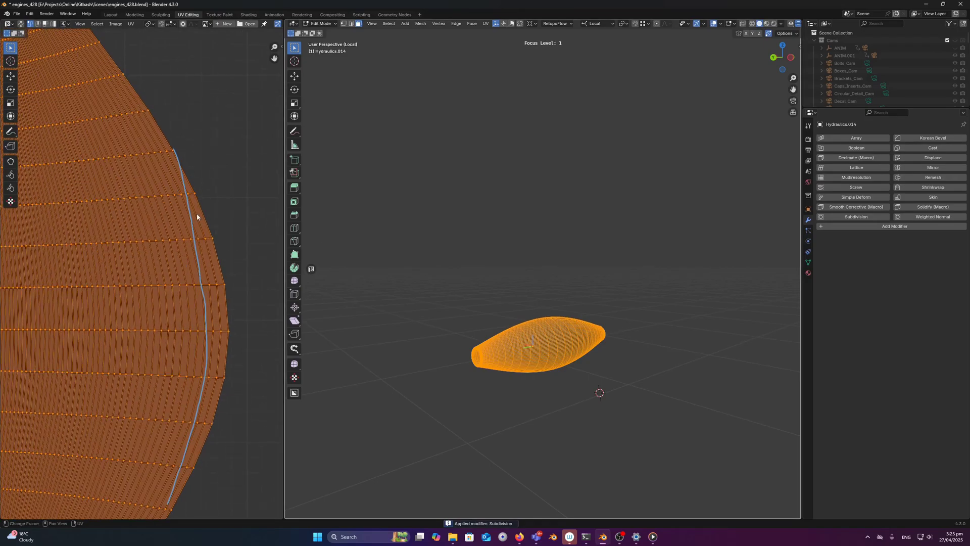
- Erase the annotation curve drawn along the UV island's outer edge
{"action": "scroll", "coordinate": [213, 182], "scroll_direction": "down", "scroll_amount": 5}
{"action": "key", "text": "d"}
{"action": "right_click_drag", "start_coordinate": [179, 173], "coordinate": [146, 374]}
- Examine the curvature of the barrel's UV island along its outer edge and return the barrel to object mode
{"action": "scroll", "coordinate": [151, 197], "scroll_direction": "up", "scroll_amount": 6}
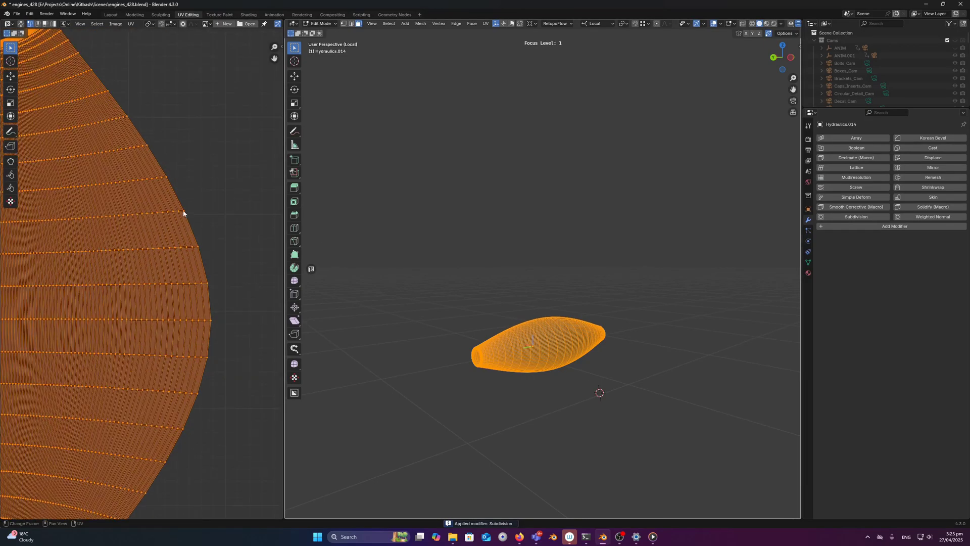
{"action": "scroll", "coordinate": [158, 151], "scroll_direction": "up", "scroll_amount": 6}
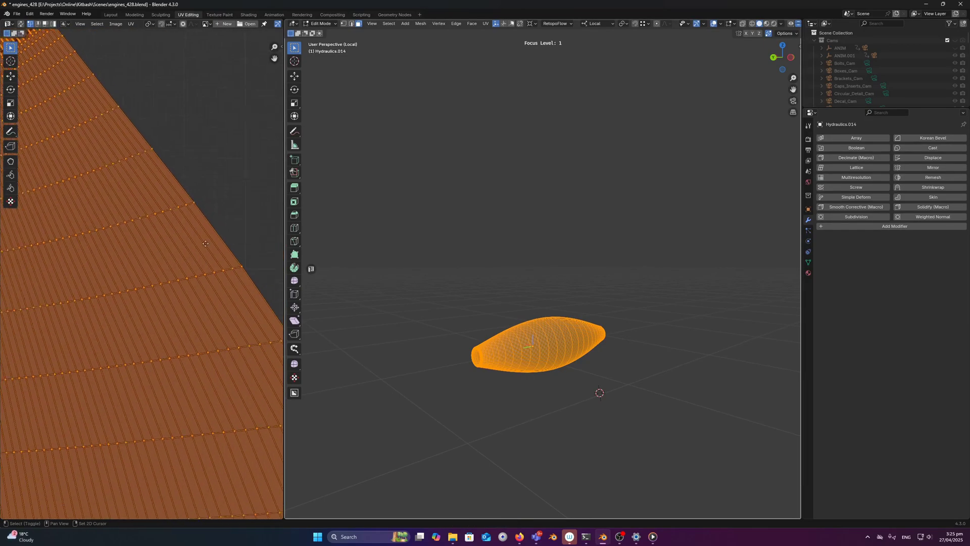
{"action": "middle_click_drag", "start_coordinate": [181, 251], "coordinate": [172, 202]}
{"action": "scroll", "coordinate": [177, 221], "scroll_direction": "down", "scroll_amount": 4}
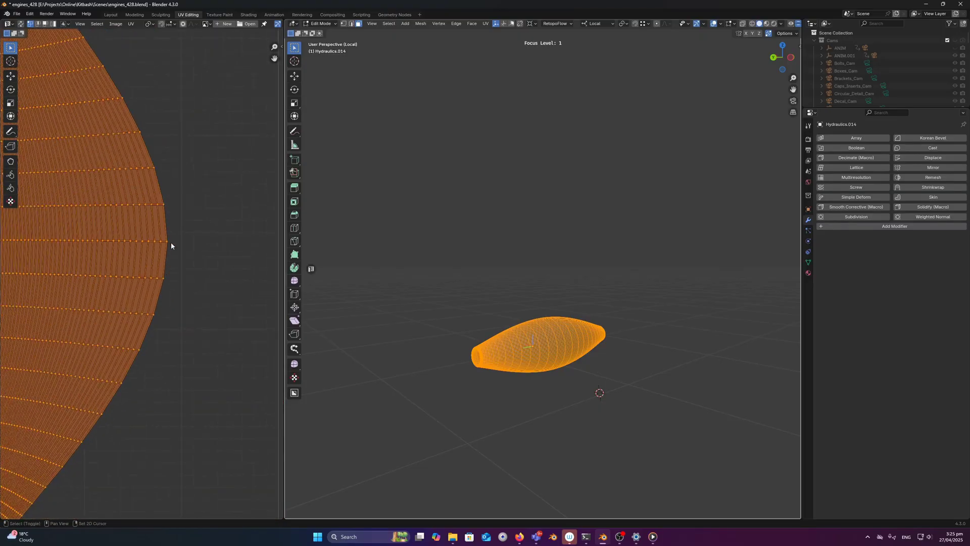
{"action": "middle_click_drag", "start_coordinate": [81, 379], "coordinate": [279, 229]}
{"action": "middle_click_drag", "start_coordinate": [108, 227], "coordinate": [122, 261]}
{"action": "middle_click_drag", "start_coordinate": [489, 298], "coordinate": [543, 255]}
{"action": "key", "text": "Tab"}
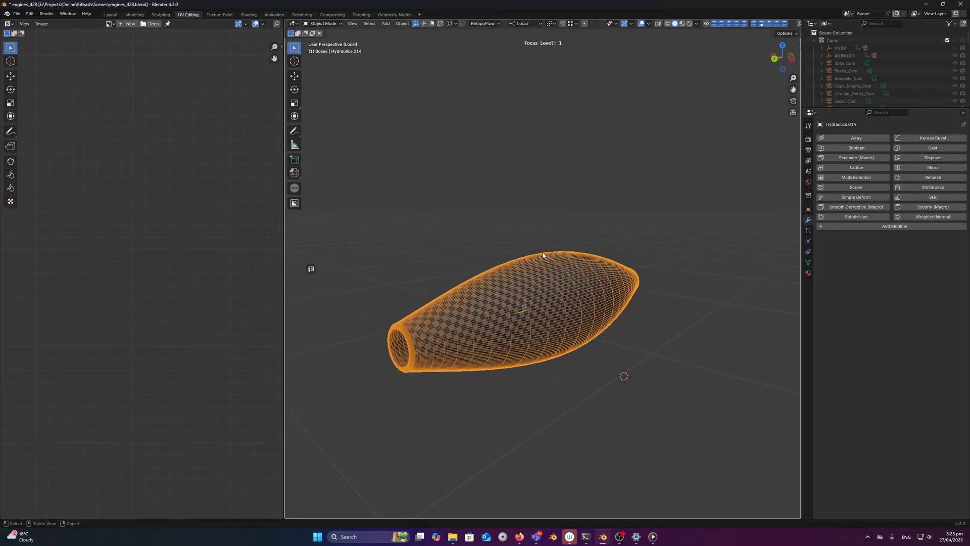